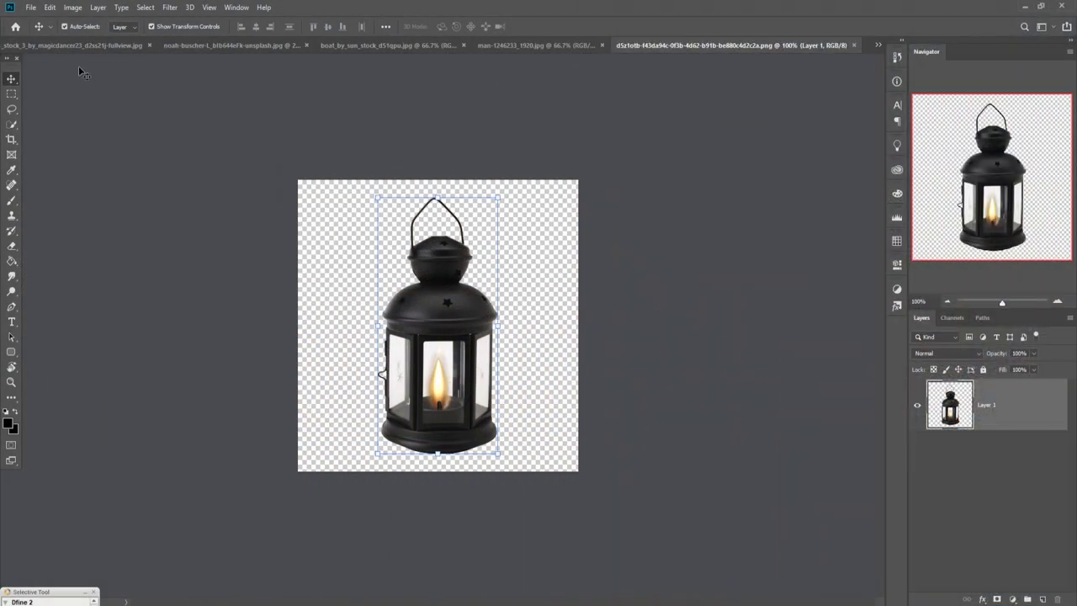
Create a blank white 1280 × 720 px, 300 ppi document from the recent preset
left_click(31, 10)
left_click(35, 20)
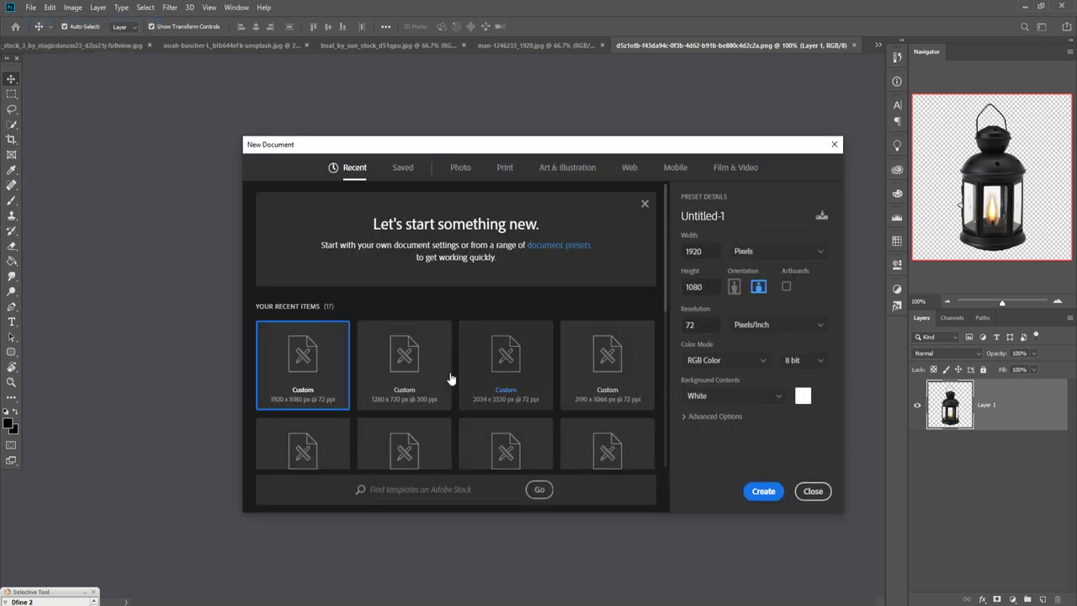
left_click(404, 357)
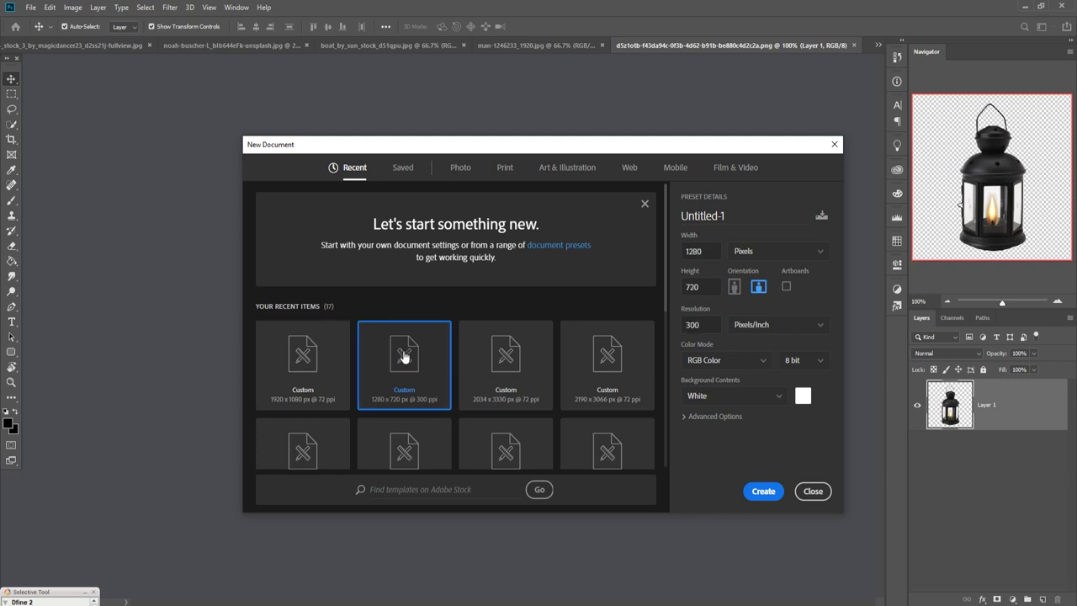
left_click(767, 493)
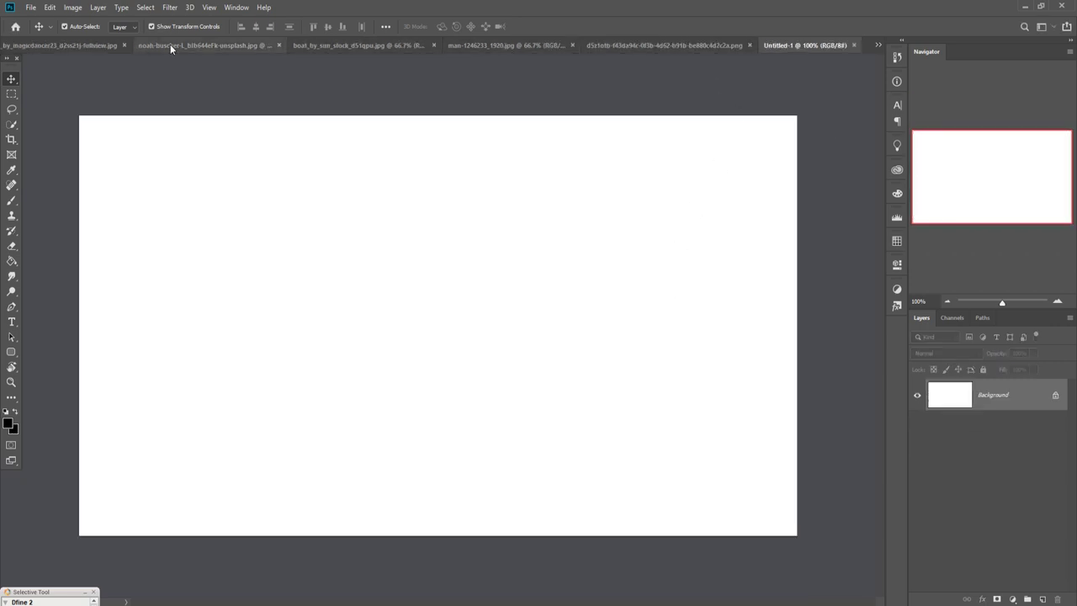
Drag the lake-and-boat photo into the Untitled-1 document as a new layer
left_click(502, 45)
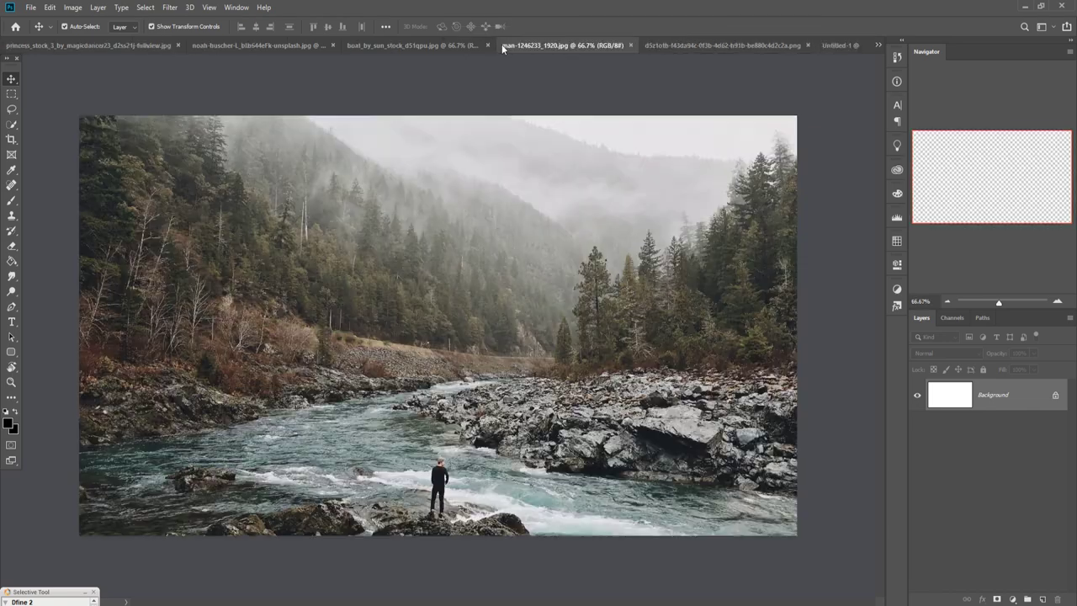
left_click(402, 44)
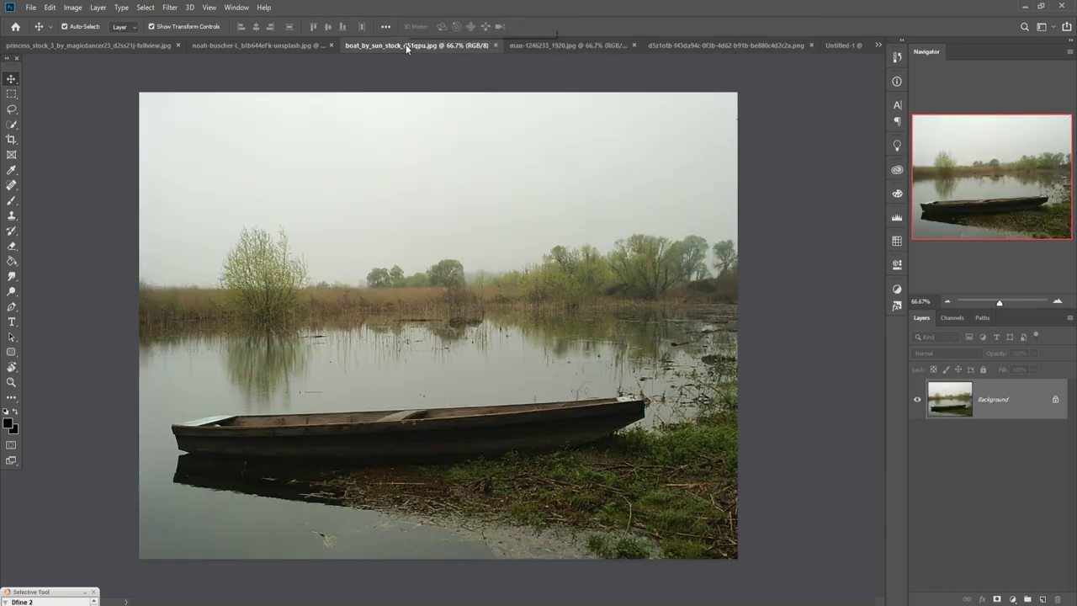
left_click_drag(405, 44, 746, 101)
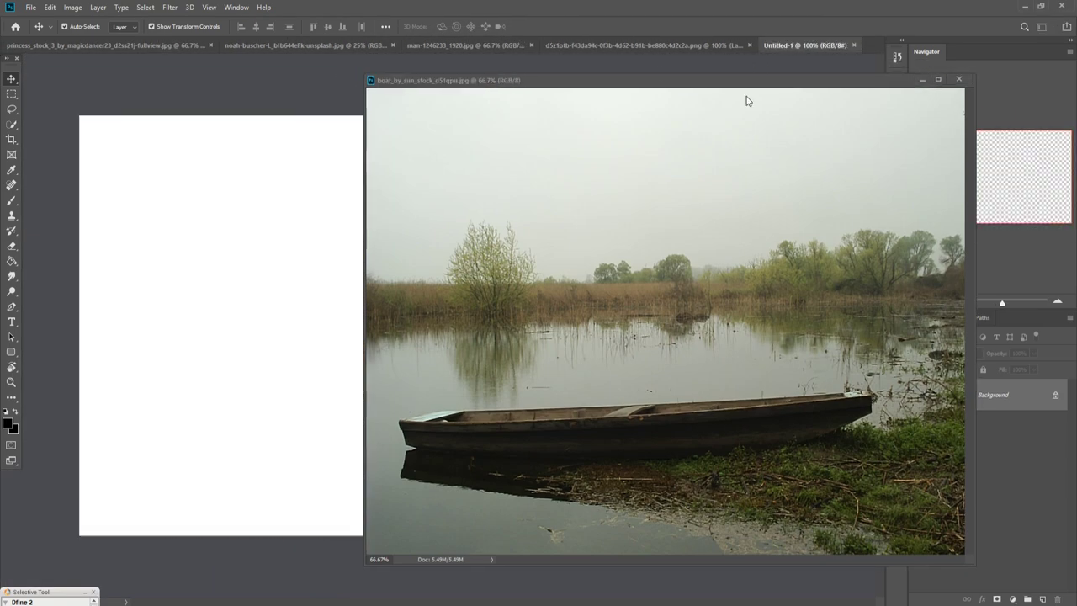
left_click_drag(592, 89, 625, 97)
left_click_drag(611, 297, 367, 335)
left_click(956, 87)
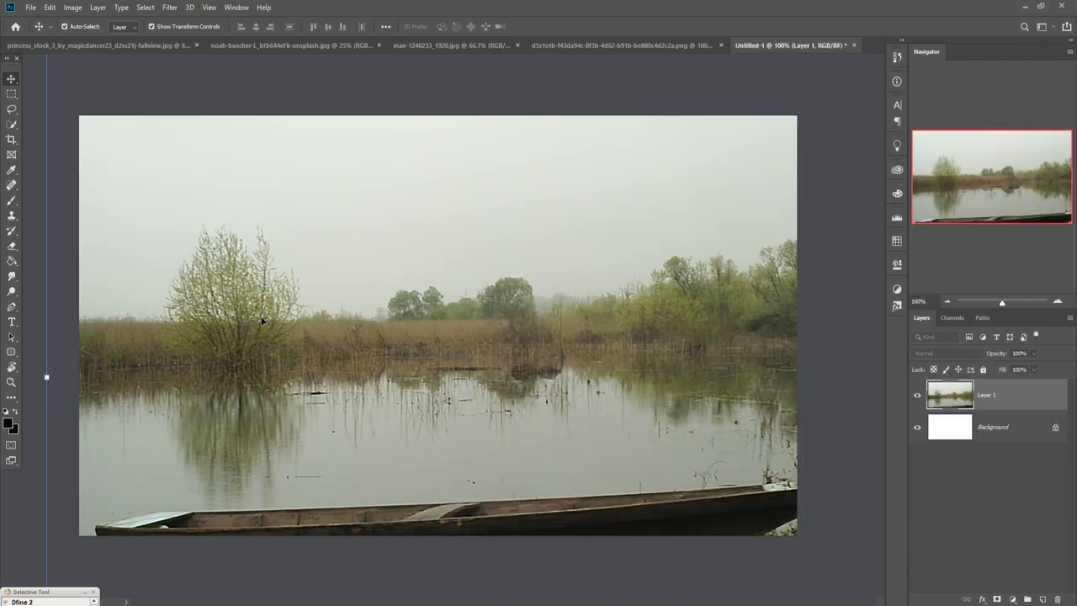
Scale the boat layer to about 72%, position it over the canvas, and commit
left_click_drag(84, 383, 253, 383)
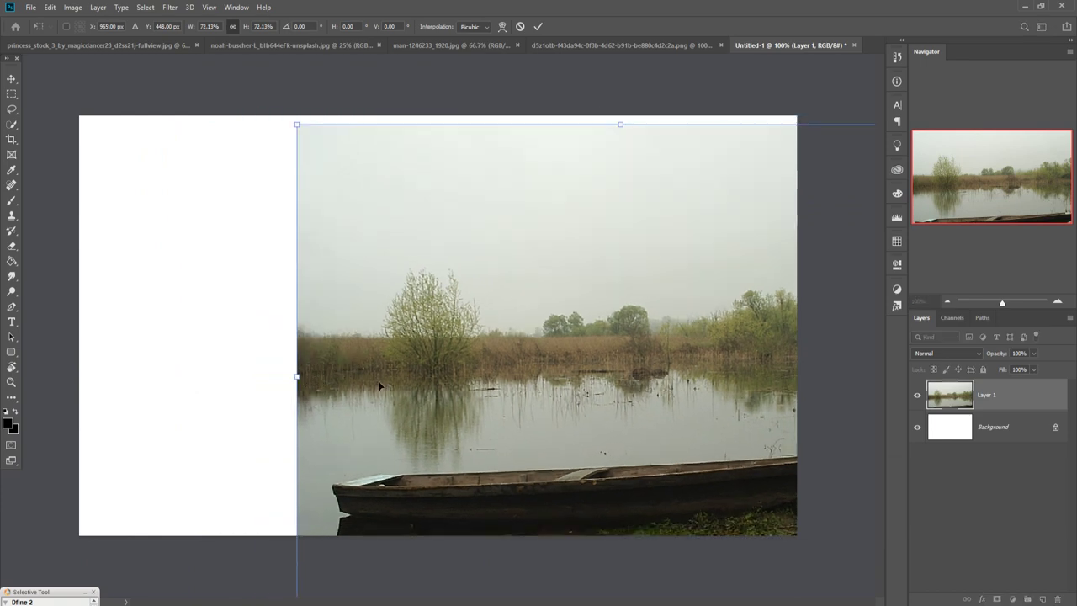
left_click_drag(294, 590, 126, 538)
mouse_move(447, 356)
left_mouse_down()
mouse_move(415, 345)
mouse_move(420, 357)
mouse_move(435, 368)
mouse_move(437, 332)
left_mouse_up()
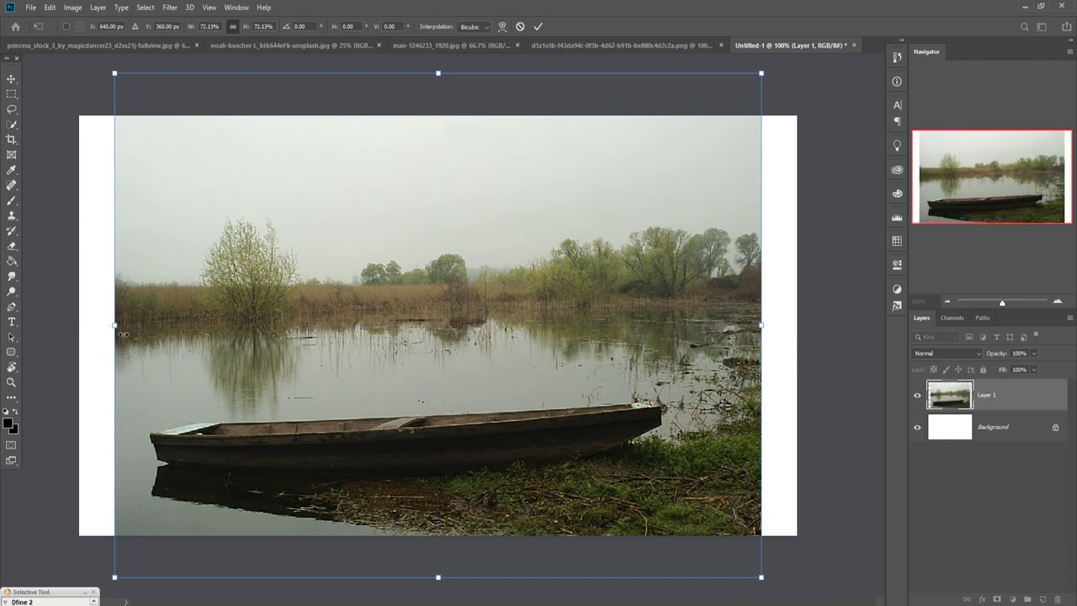
left_click_drag(122, 334, 130, 334)
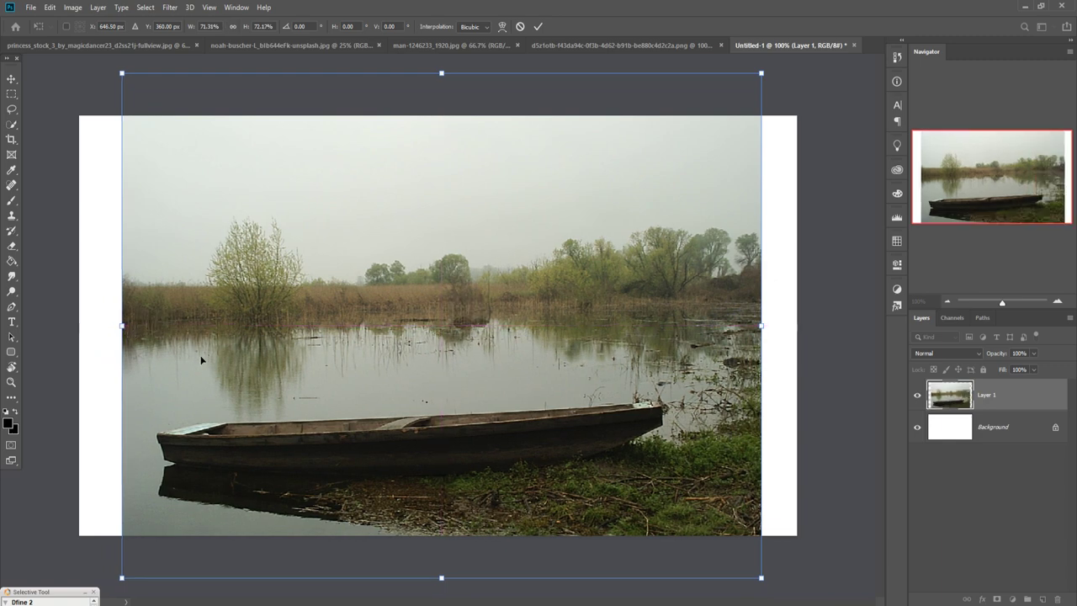
key("ctrl+z")
left_click_drag(183, 327, 191, 326)
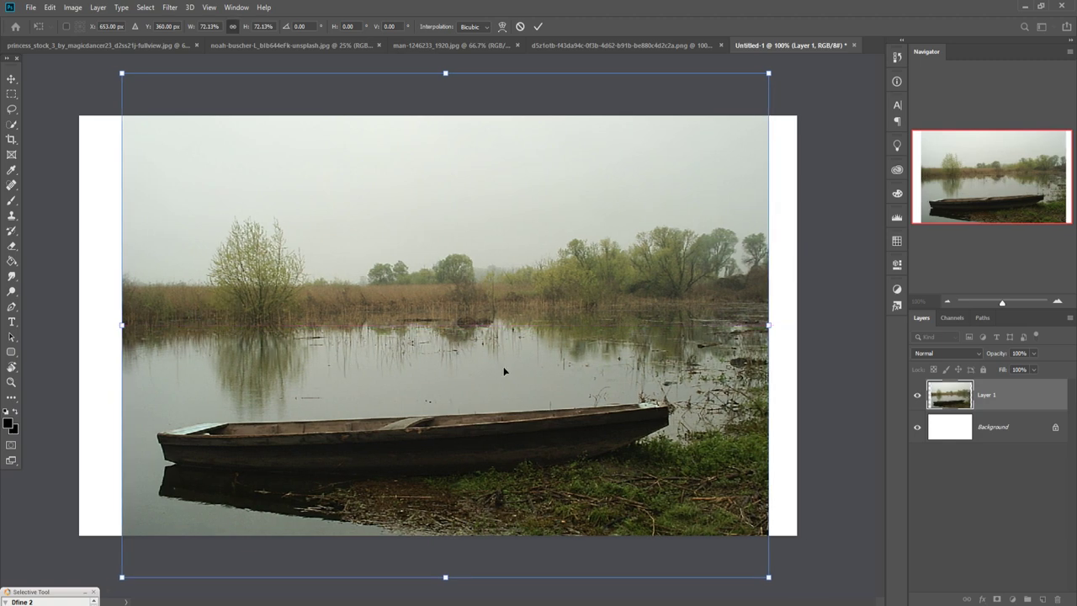
left_click(537, 28)
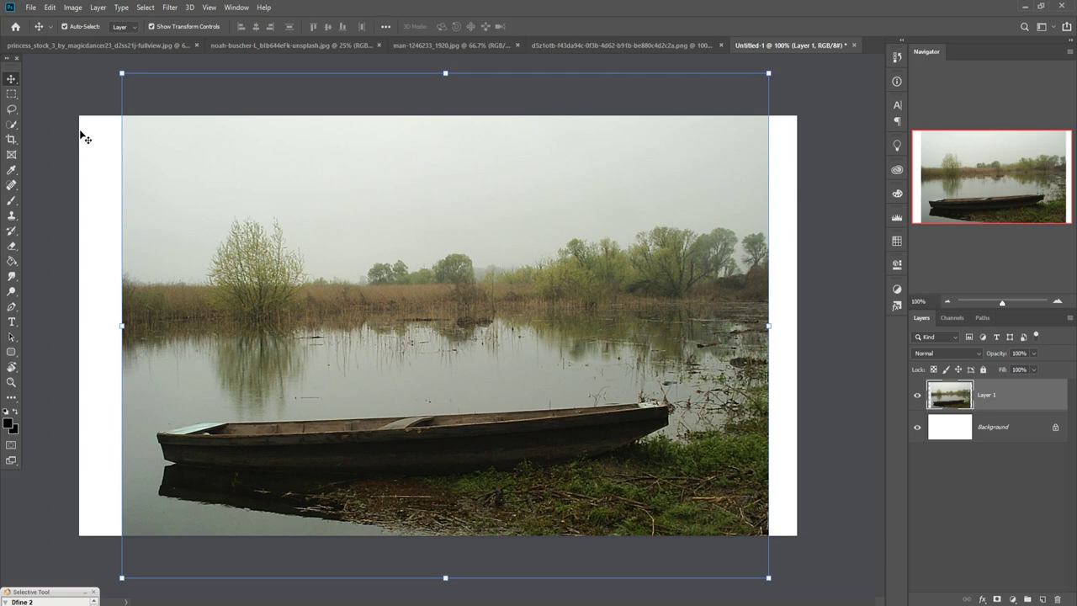
Crop to the canvas bounds and marquee-select both white side strips
left_click(11, 138)
left_click(588, 28)
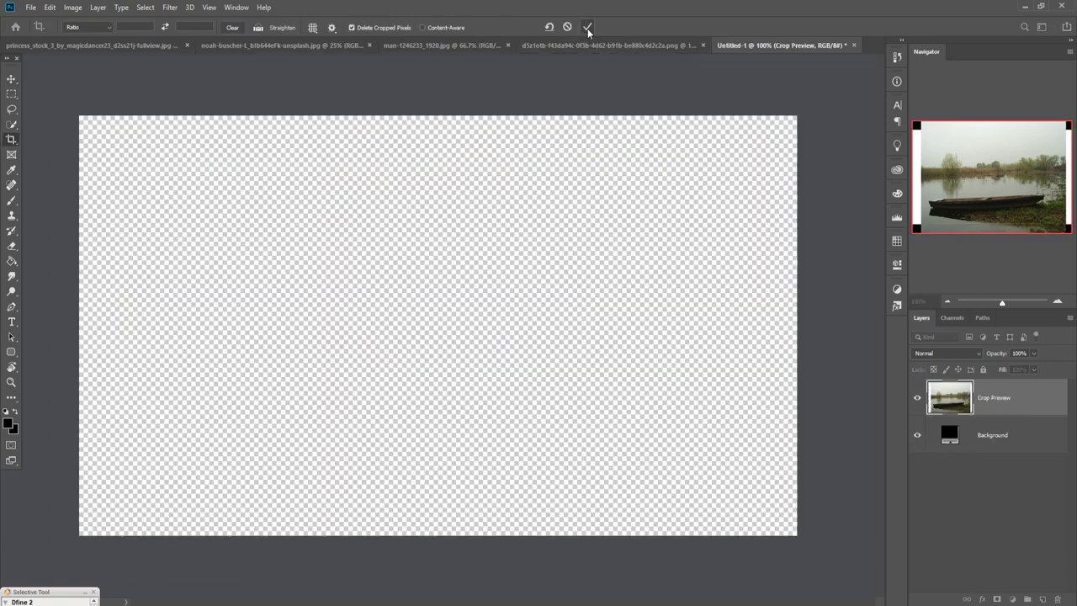
left_click(11, 95)
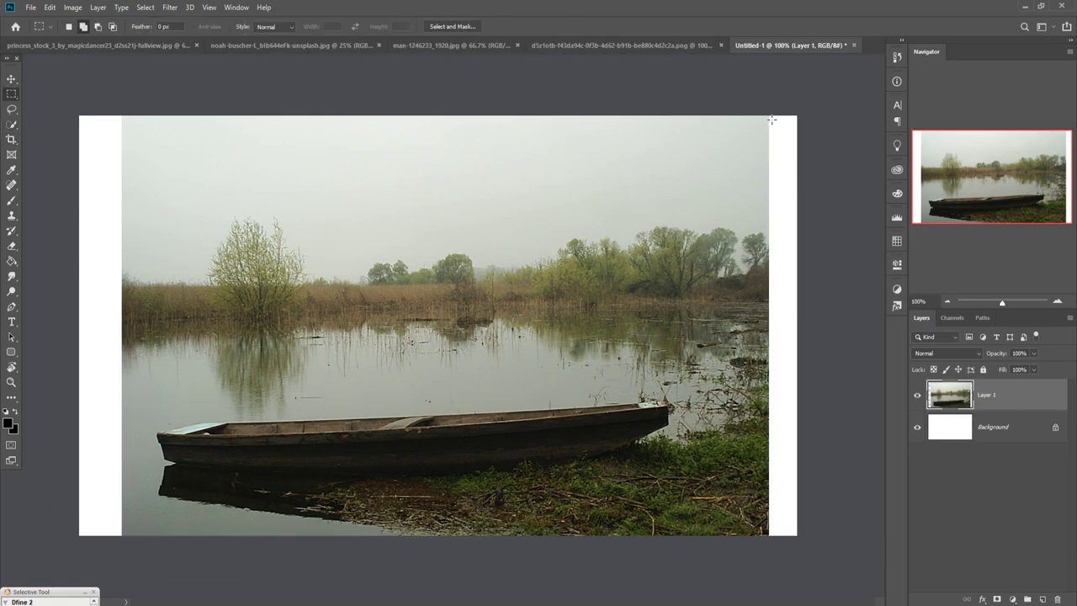
left_click_drag(771, 120, 896, 522)
left_click_drag(76, 109, 124, 572)
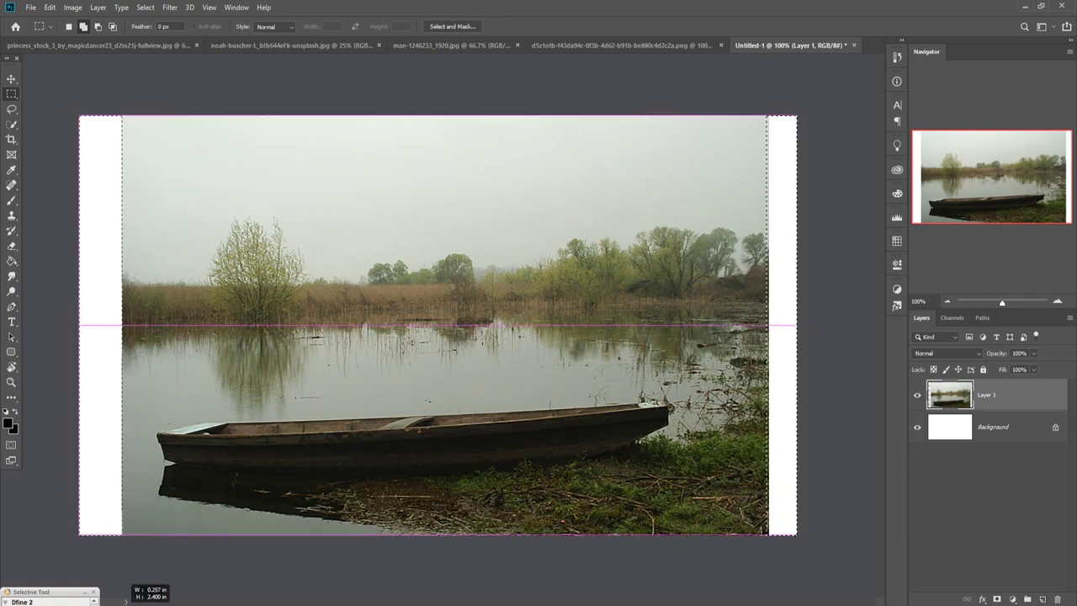
Content-Aware Fill the selected strips with lake scenery, then deselect
left_click(50, 7)
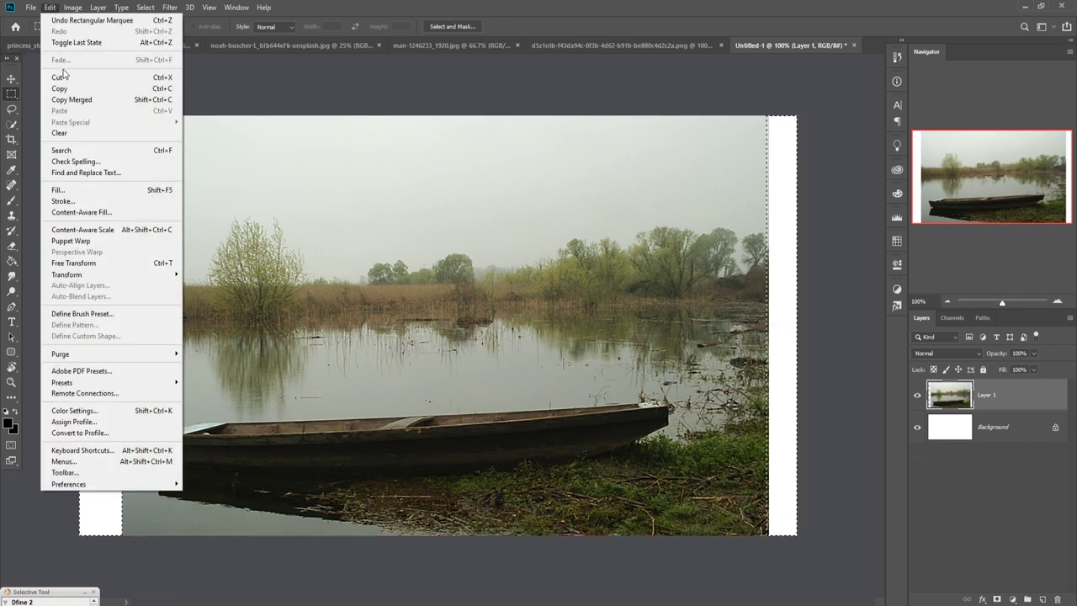
left_click(57, 190)
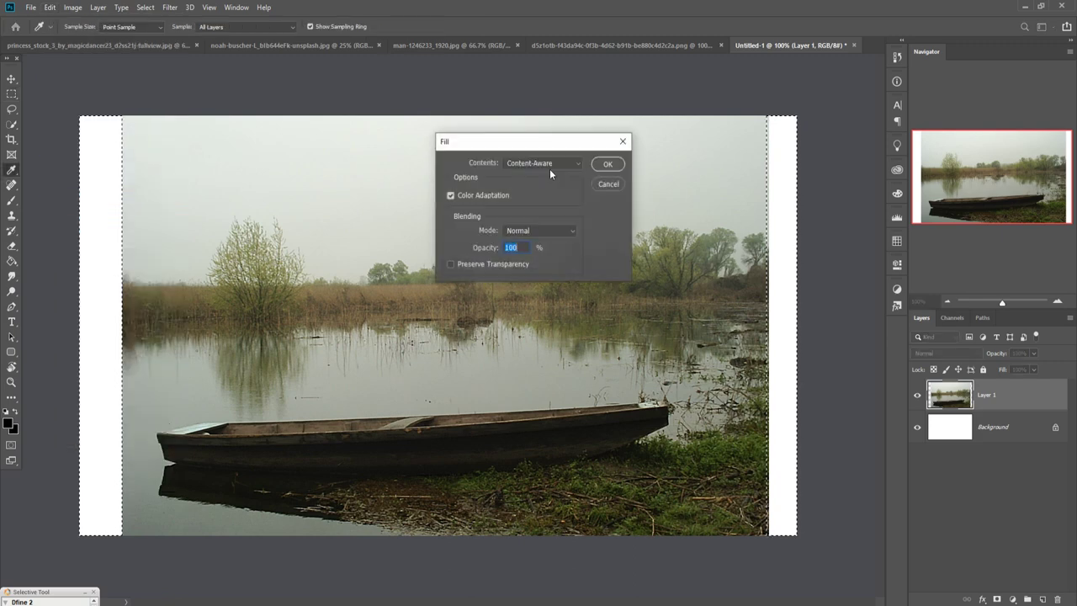
left_click(608, 165)
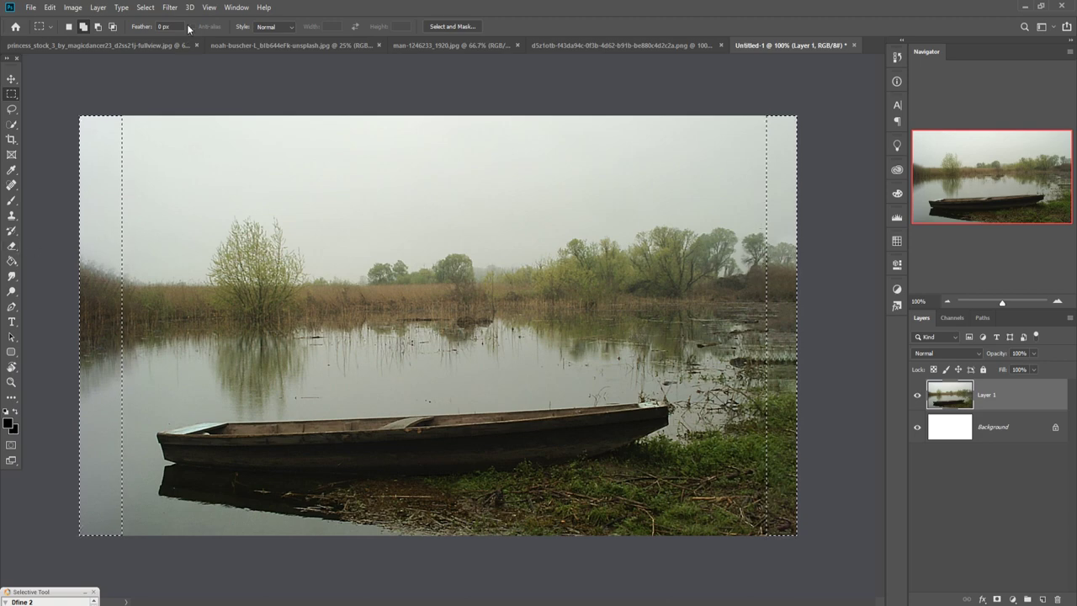
left_click(145, 9)
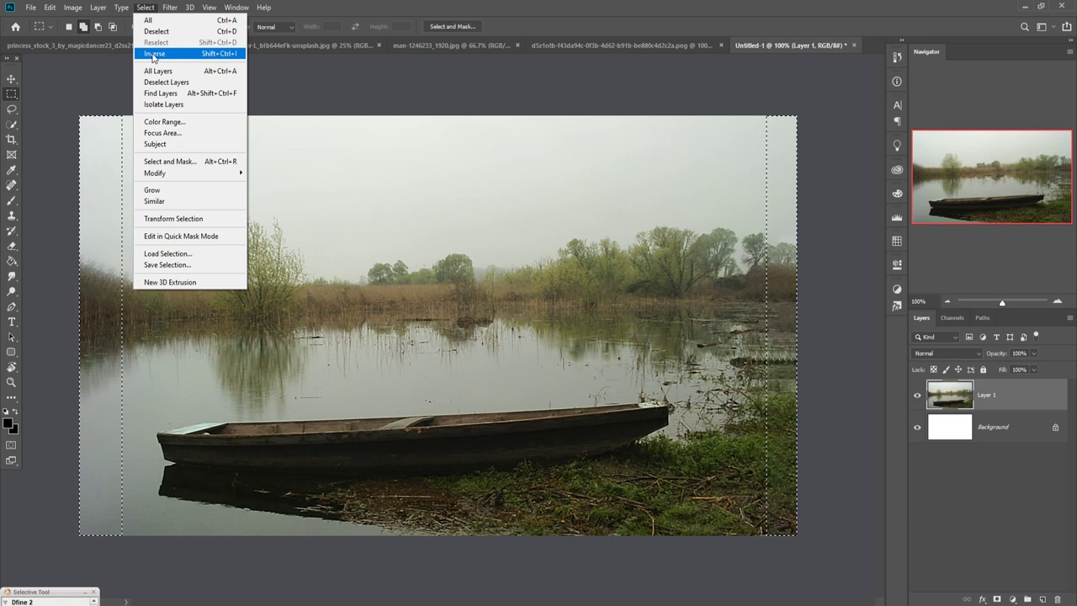
left_click(156, 34)
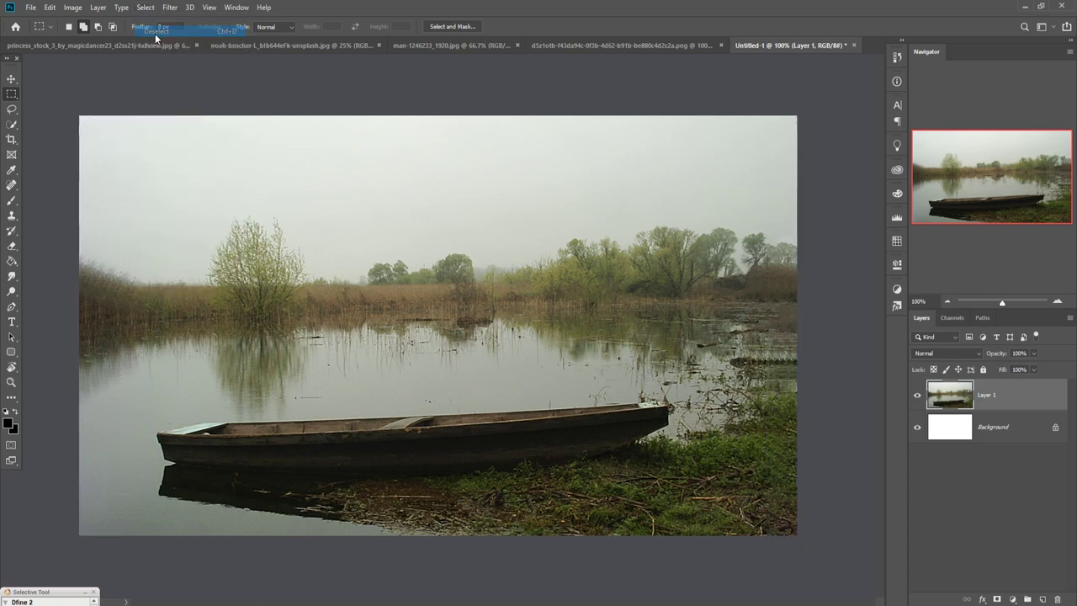
left_click(11, 79)
Drag the misty river photo into the composite as Layer 2
left_click(571, 42)
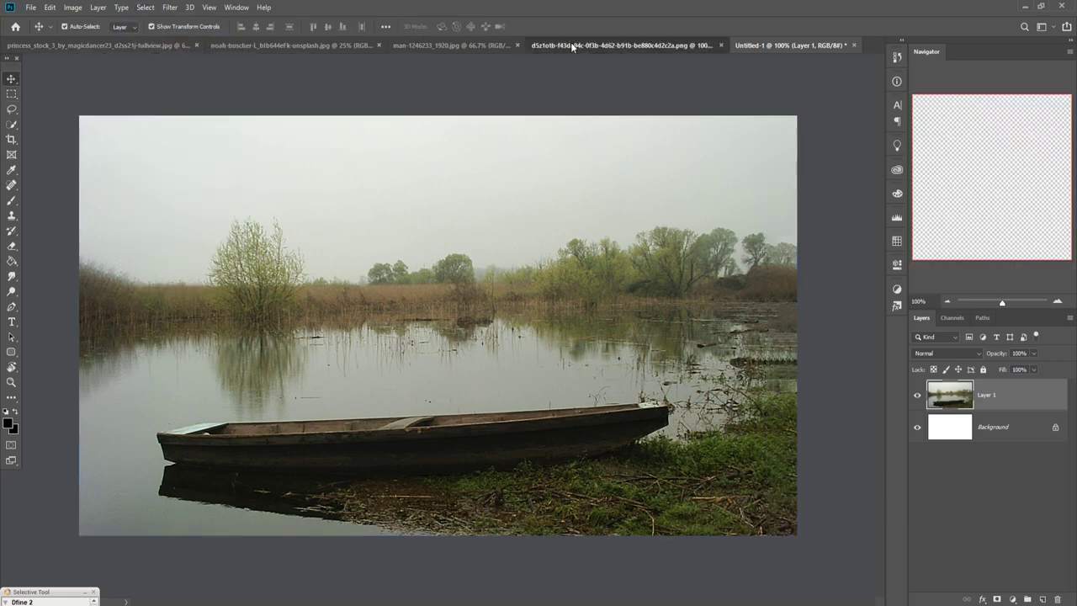
left_click(430, 46)
left_click_drag(425, 46, 478, 85)
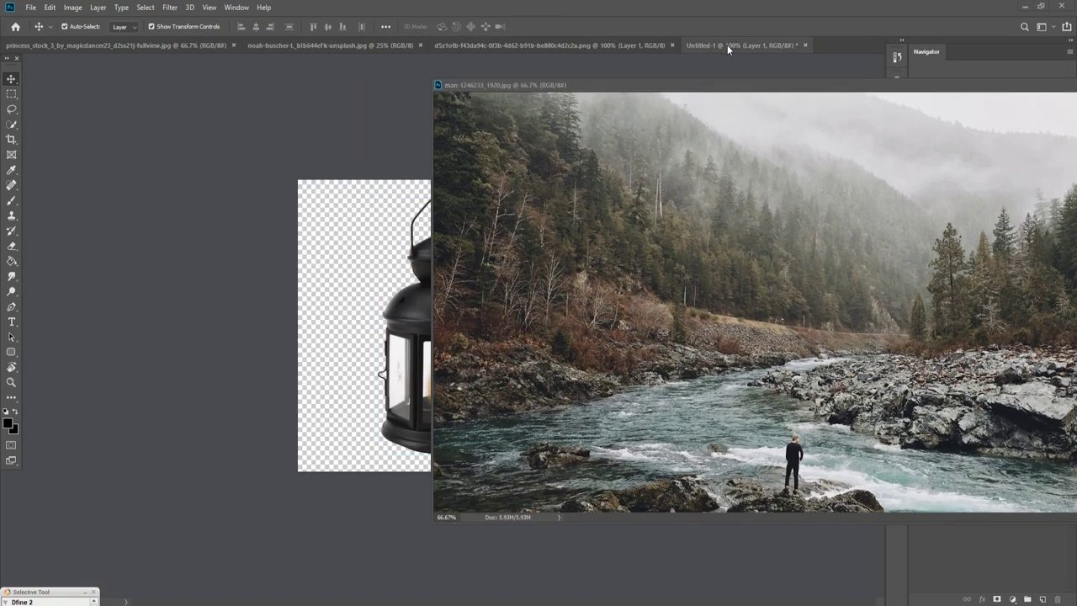
left_click(727, 45)
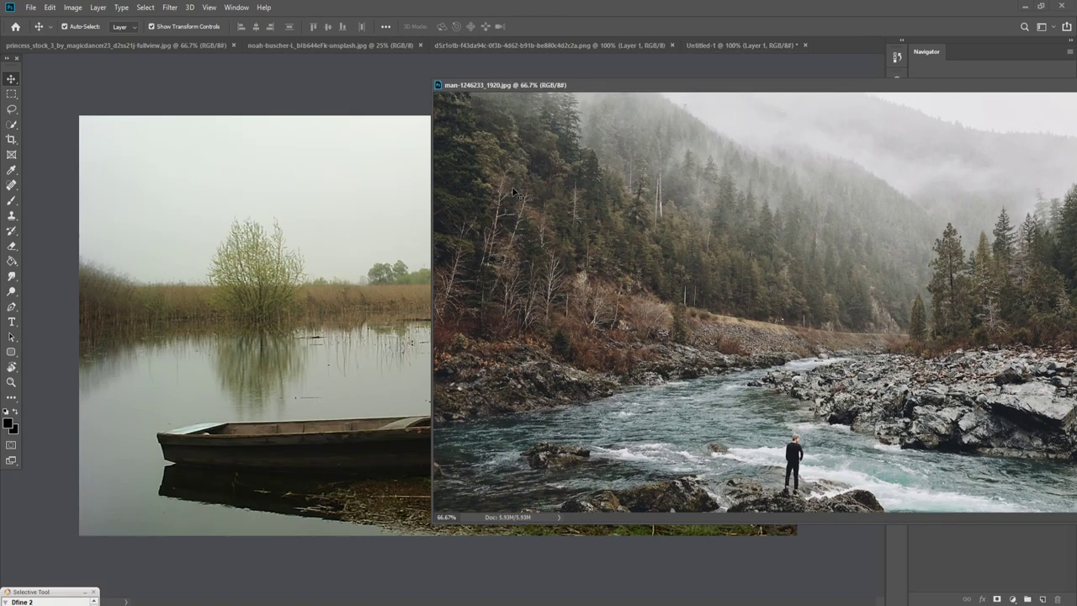
left_click_drag(513, 192, 376, 228)
left_click_drag(1033, 91, 710, 177)
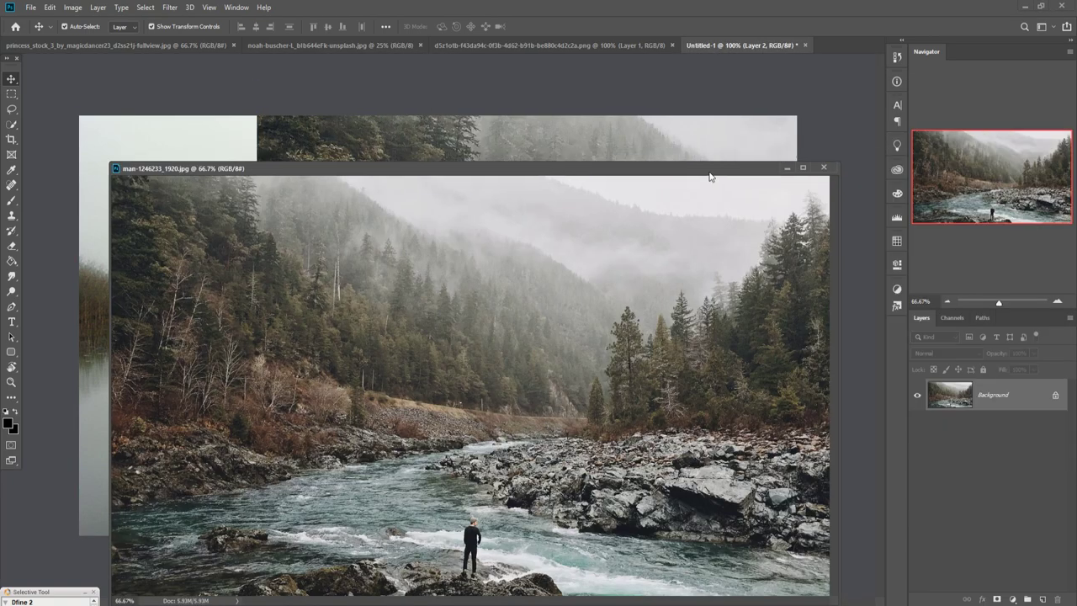
left_click(787, 168)
mouse_move(775, 173)
left_mouse_down()
mouse_move(367, 206)
mouse_move(668, 368)
left_mouse_up()
Scale the river layer to about 67% to fill the canvas and place it below Layer 1
key("ctrl+t")
left_click_drag(398, 165, 342, 165)
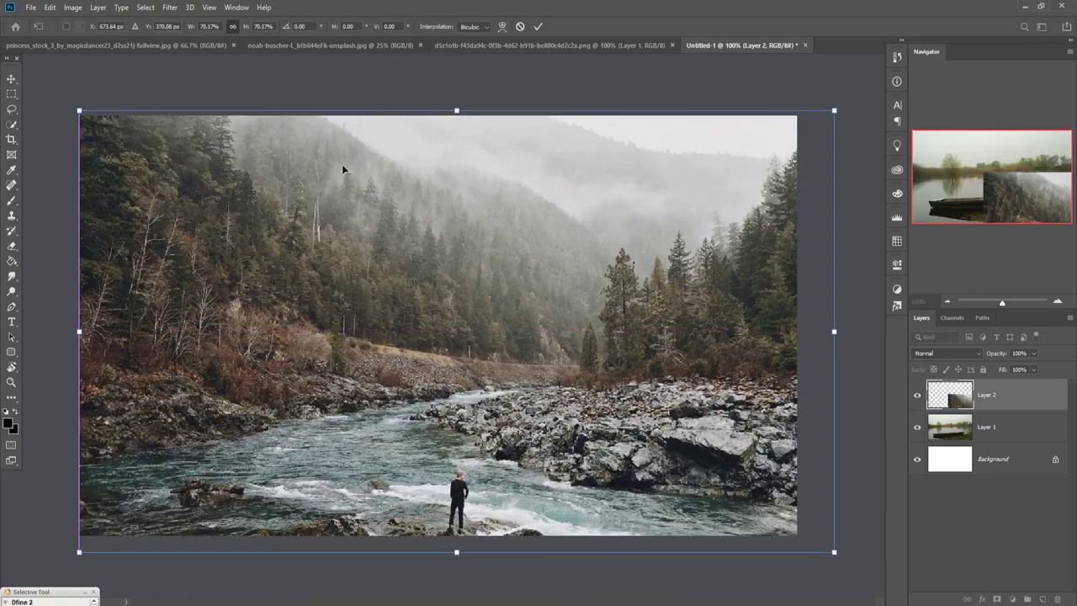
mouse_move(844, 344)
left_mouse_down()
mouse_move(797, 330)
mouse_move(755, 341)
left_mouse_up()
left_click(540, 27)
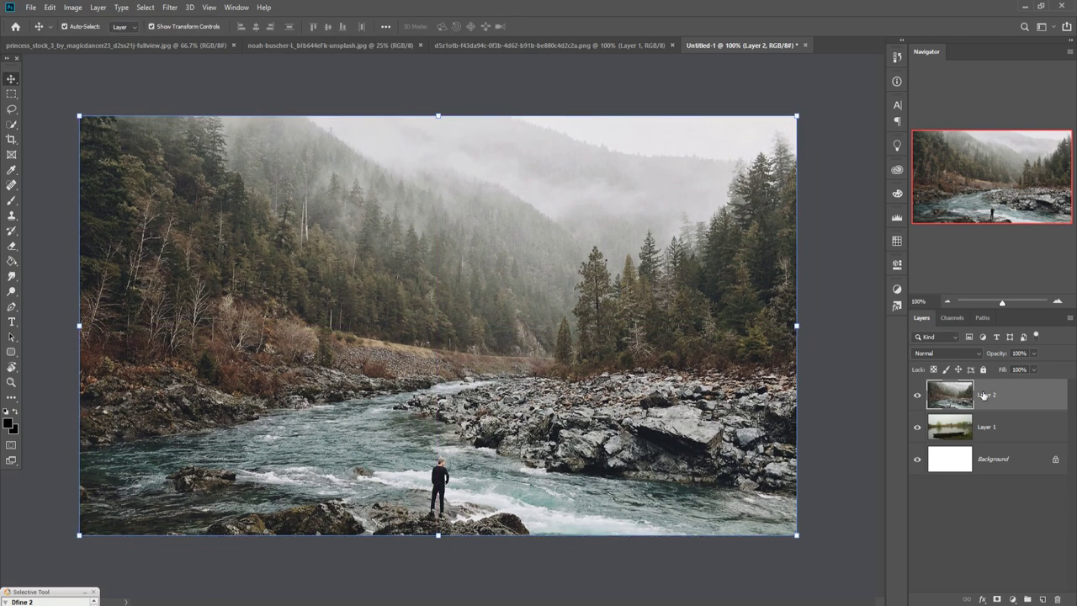
left_click_drag(1020, 410, 1021, 446)
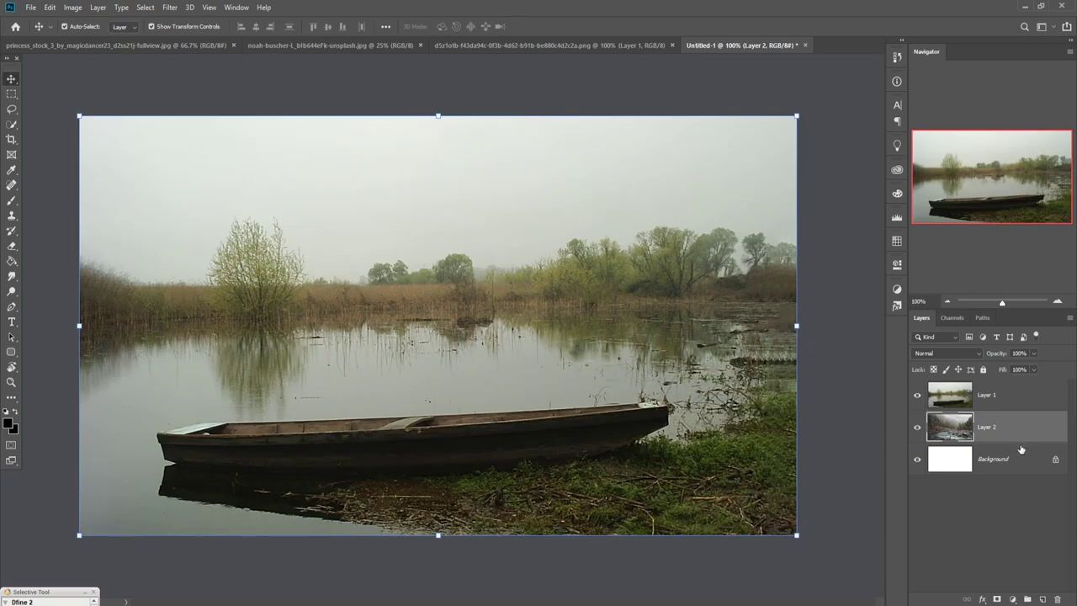
Mask the river layer and paint its top-left with a 400 px, 19% opacity brush
left_click(997, 599)
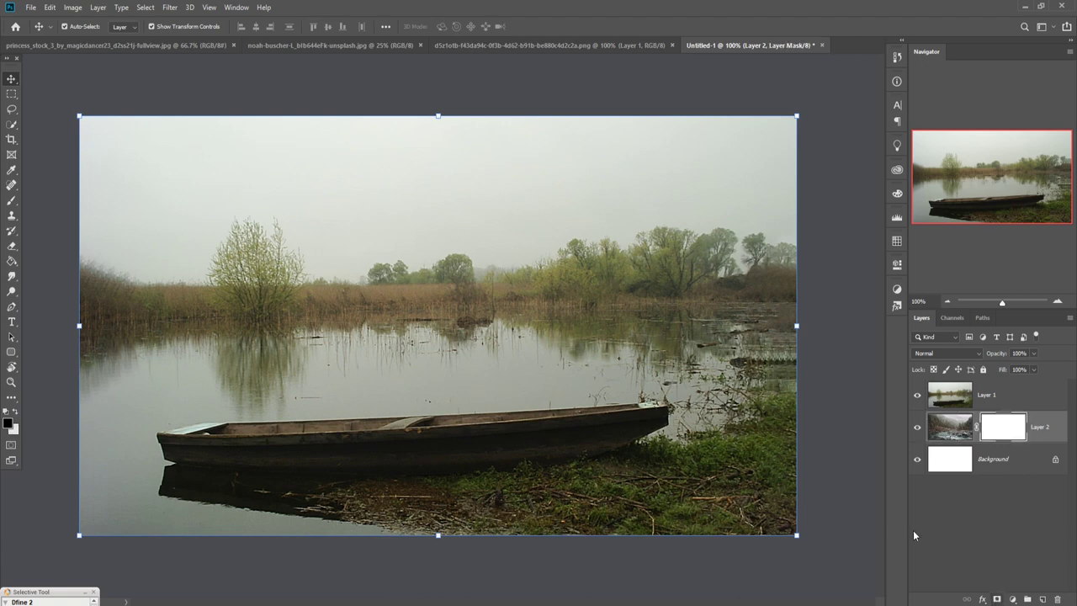
left_click(11, 202)
key("bracketleft")
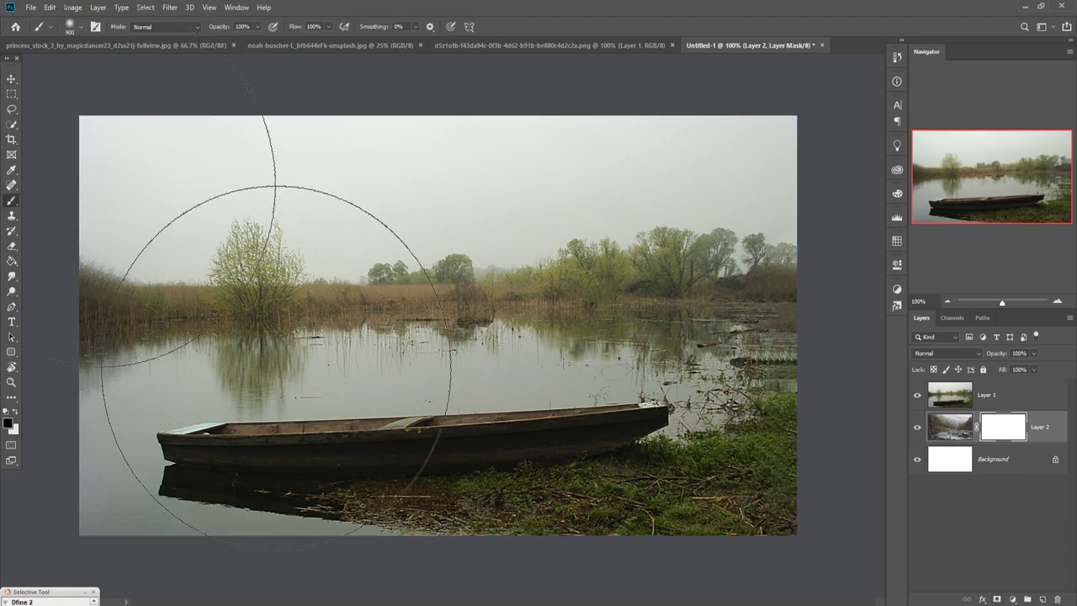
key("bracketleft")
key("bracketleft")
key("bracketleft")
key("bracketleft")
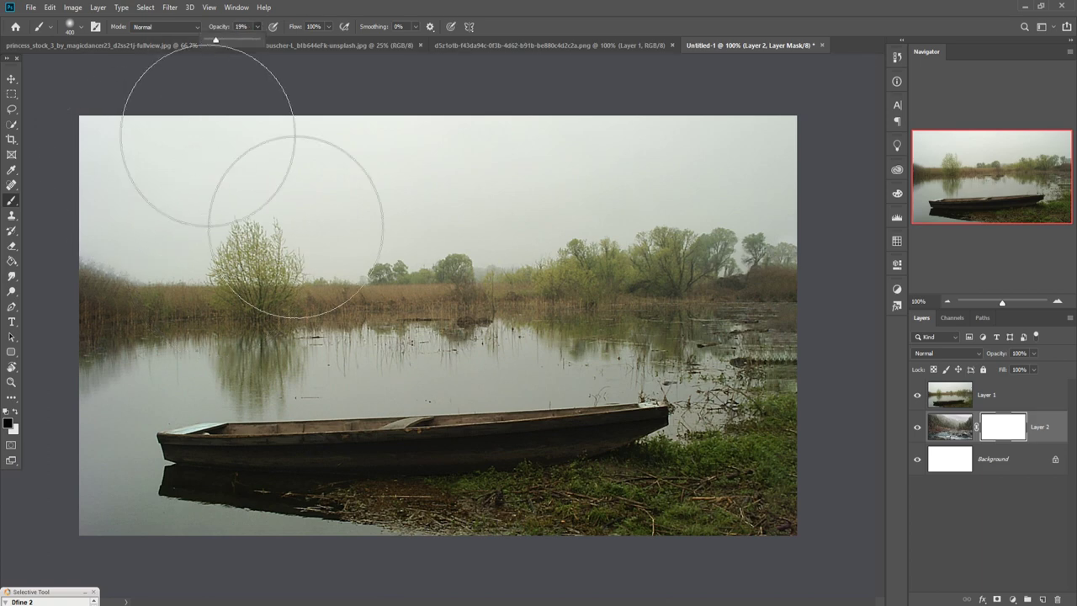
left_click(200, 244)
mouse_move(248, 238)
left_mouse_down()
mouse_move(261, 237)
mouse_move(264, 252)
left_mouse_up()
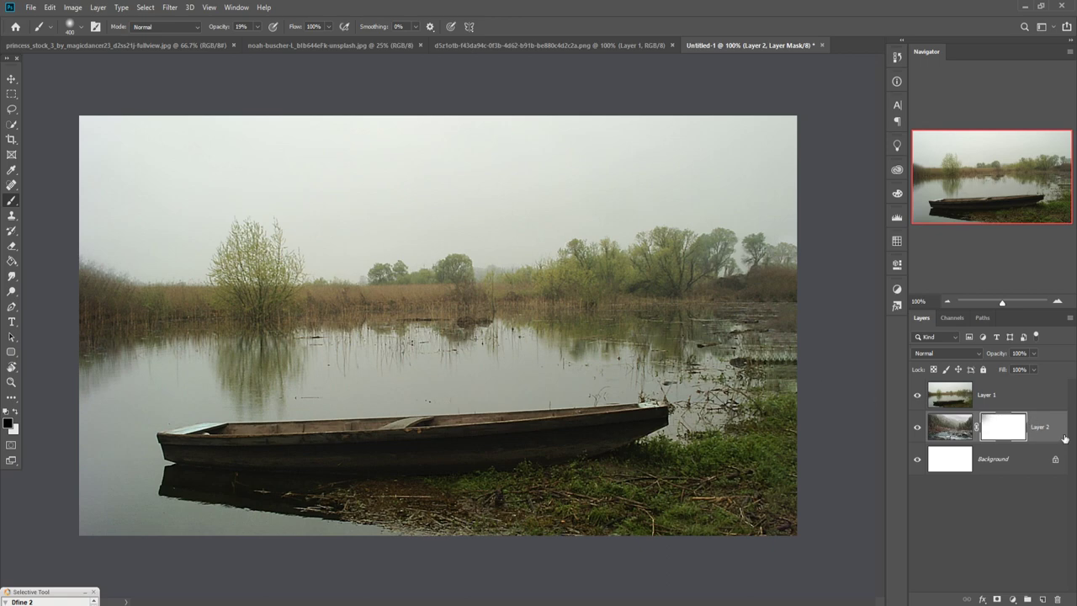
Mask Layer 1 and paint across the top to reveal the foggy forested mountains
key("alt+bracketright")
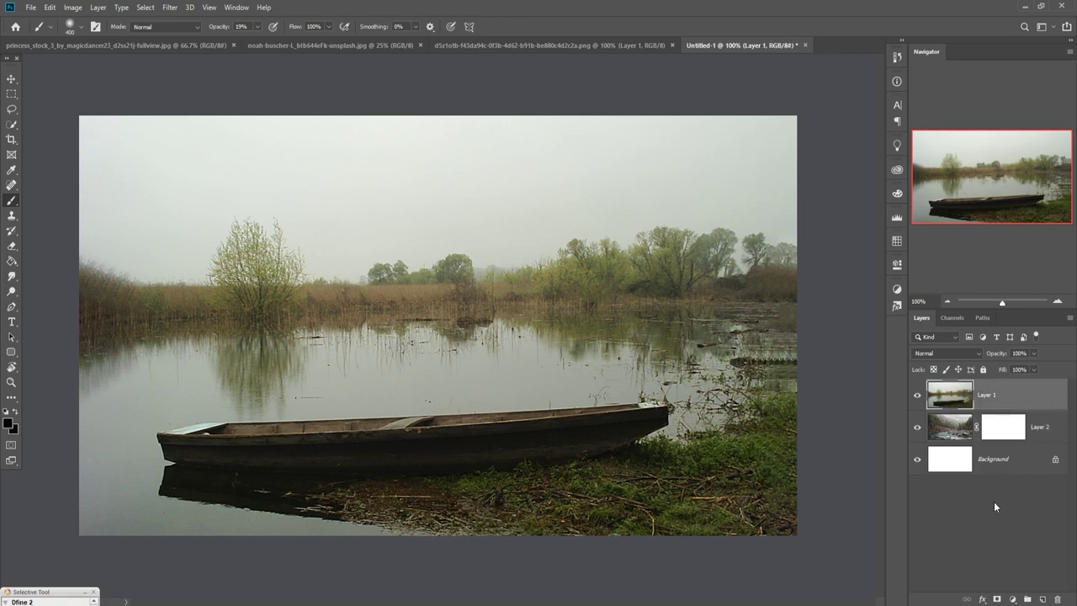
left_click(999, 598)
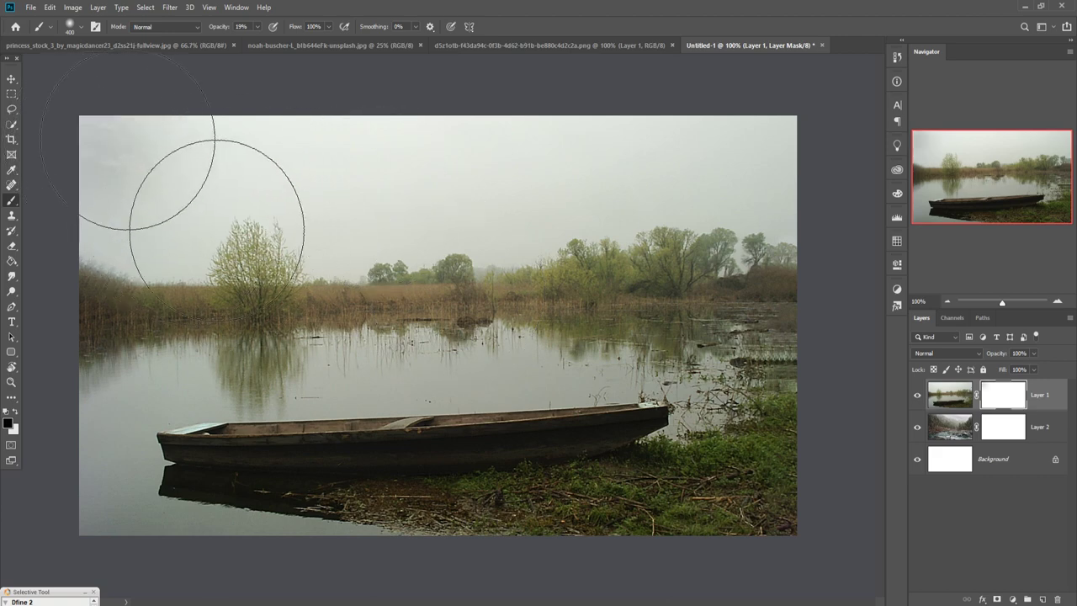
left_click_drag(233, 211, 757, 168)
mouse_move(321, 230)
left_mouse_down()
mouse_move(757, 168)
mouse_move(463, 248)
mouse_move(406, 276)
mouse_move(84, 168)
mouse_move(481, 264)
left_mouse_up()
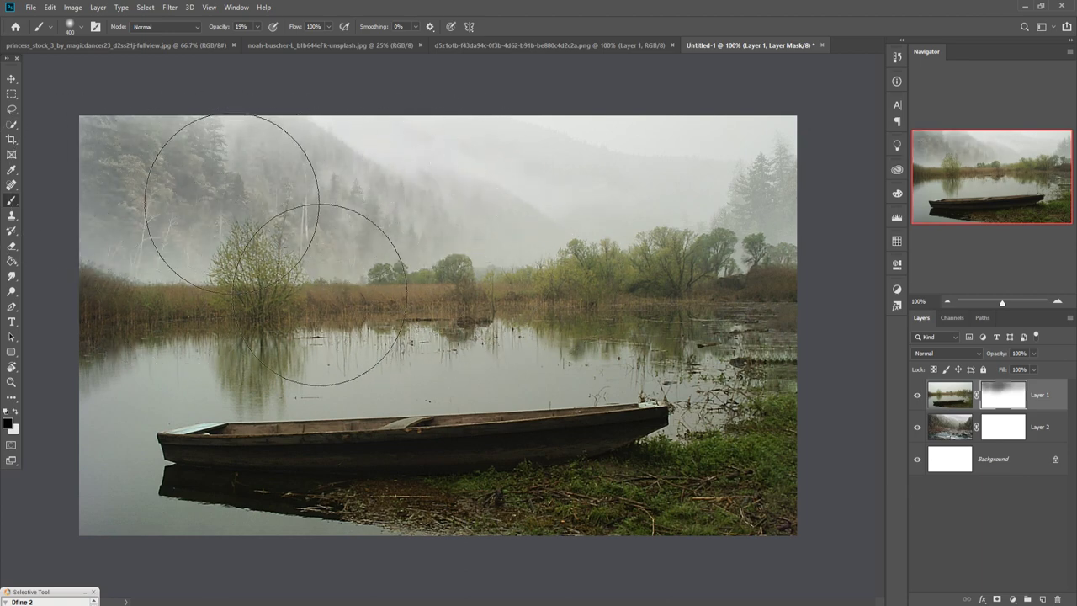
mouse_move(232, 202)
left_mouse_down()
mouse_move(515, 169)
mouse_move(614, 180)
mouse_move(746, 160)
mouse_move(721, 168)
mouse_move(793, 193)
mouse_move(731, 233)
left_mouse_up()
mouse_move(308, 204)
left_mouse_down()
mouse_move(118, 253)
mouse_move(327, 214)
mouse_move(168, 241)
mouse_move(190, 233)
mouse_move(222, 169)
mouse_move(277, 161)
left_mouse_up()
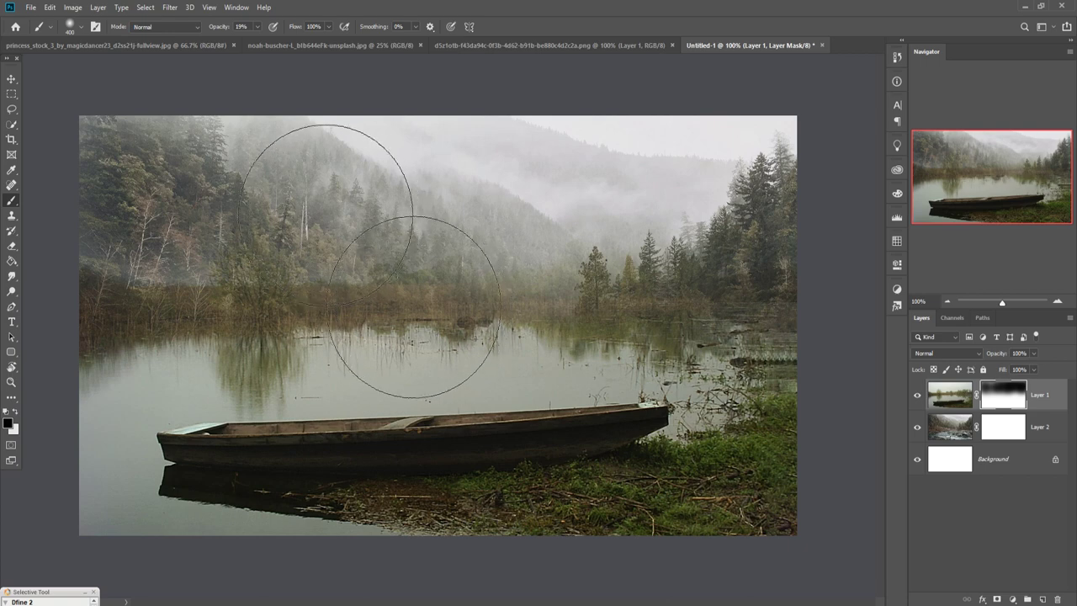
mouse_move(326, 215)
left_mouse_down()
mouse_move(169, 233)
mouse_move(137, 211)
mouse_move(396, 241)
mouse_move(360, 252)
mouse_move(414, 261)
mouse_move(372, 312)
mouse_move(205, 228)
mouse_move(157, 241)
mouse_move(288, 264)
mouse_move(763, 253)
mouse_move(469, 252)
mouse_move(782, 180)
left_mouse_up()
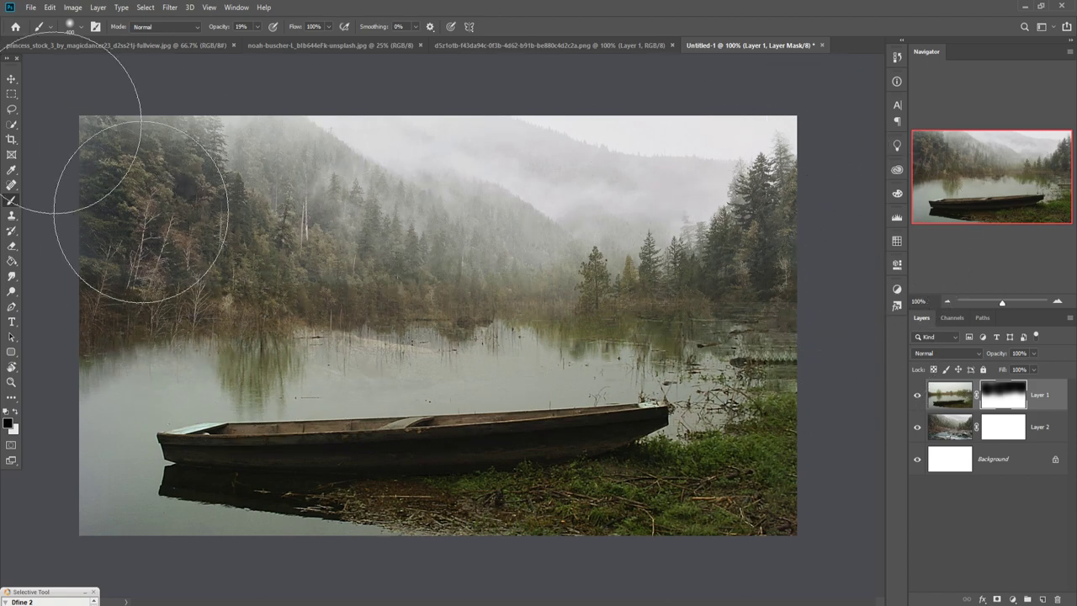
key("v")
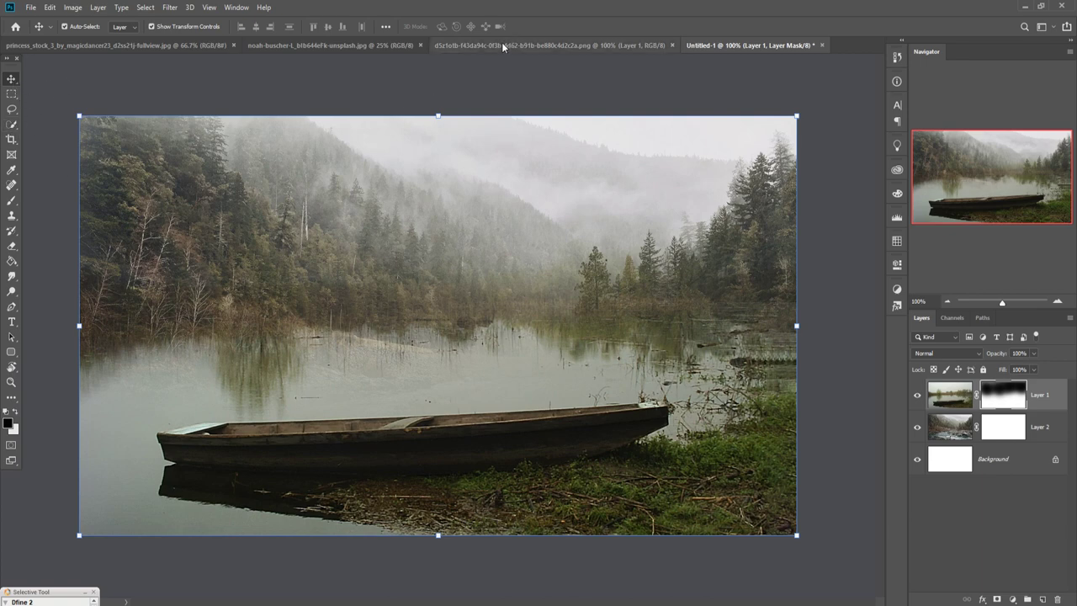
Bring up the princess_stock photo with the Pen tool and zoom in on the woman
left_click(168, 48)
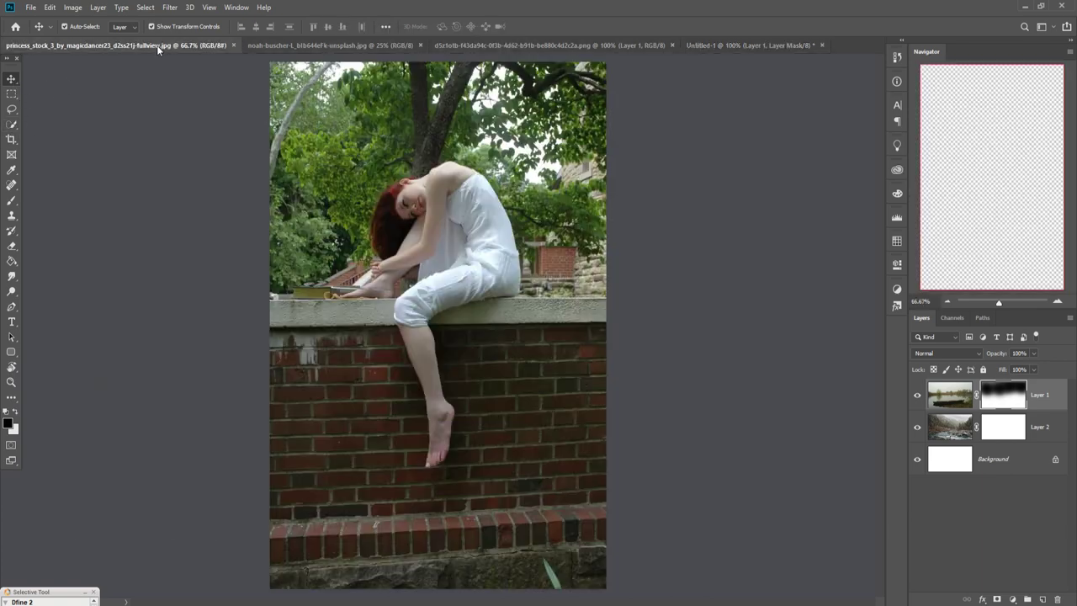
left_click(13, 310)
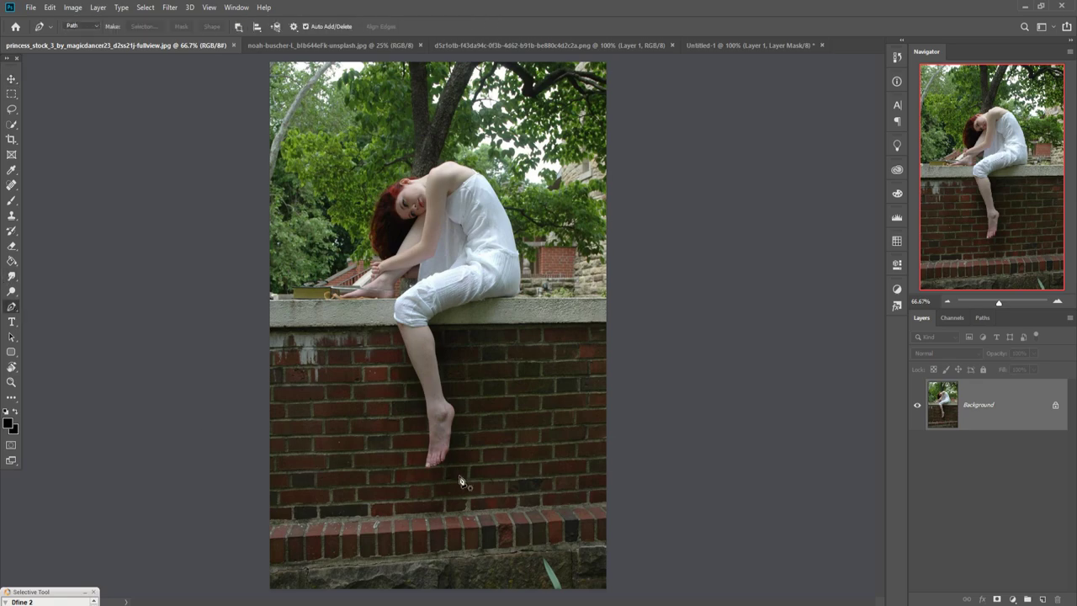
scroll(458, 468, "up", 2)
scroll(458, 468, "up", 3)
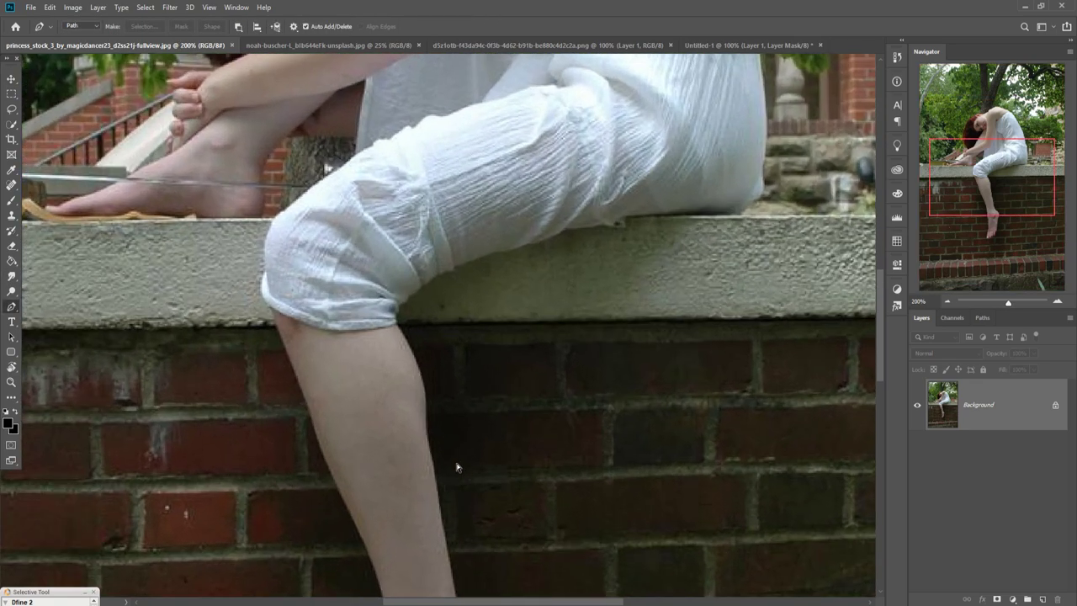
scroll(456, 469, "up", 3)
scroll(455, 470, "up", 2)
scroll(395, 199, "down", 5)
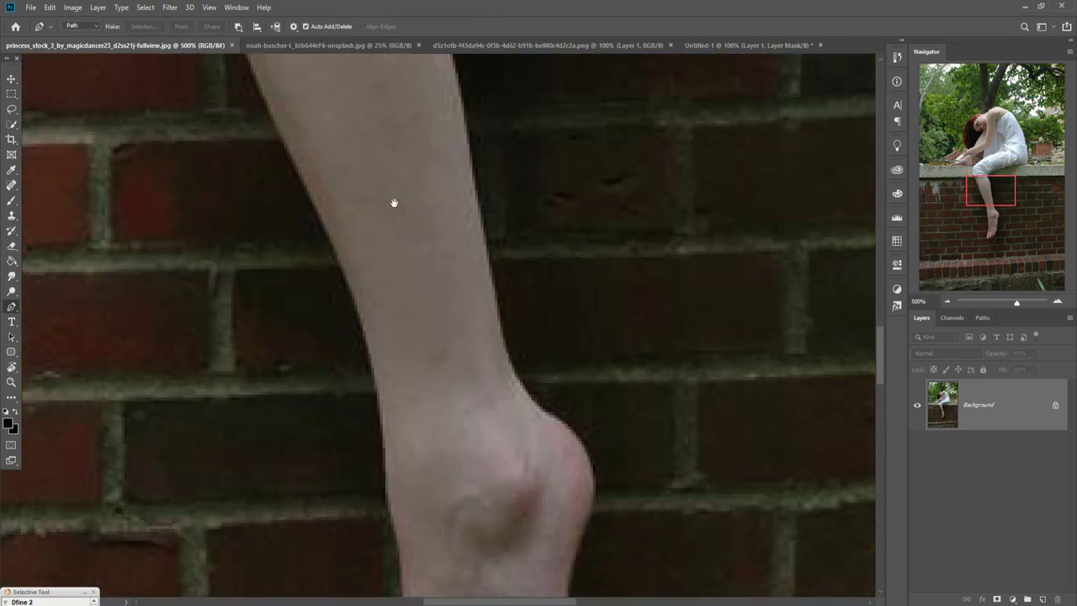
scroll(493, 387, "down", 5)
scroll(395, 404, "down", 2)
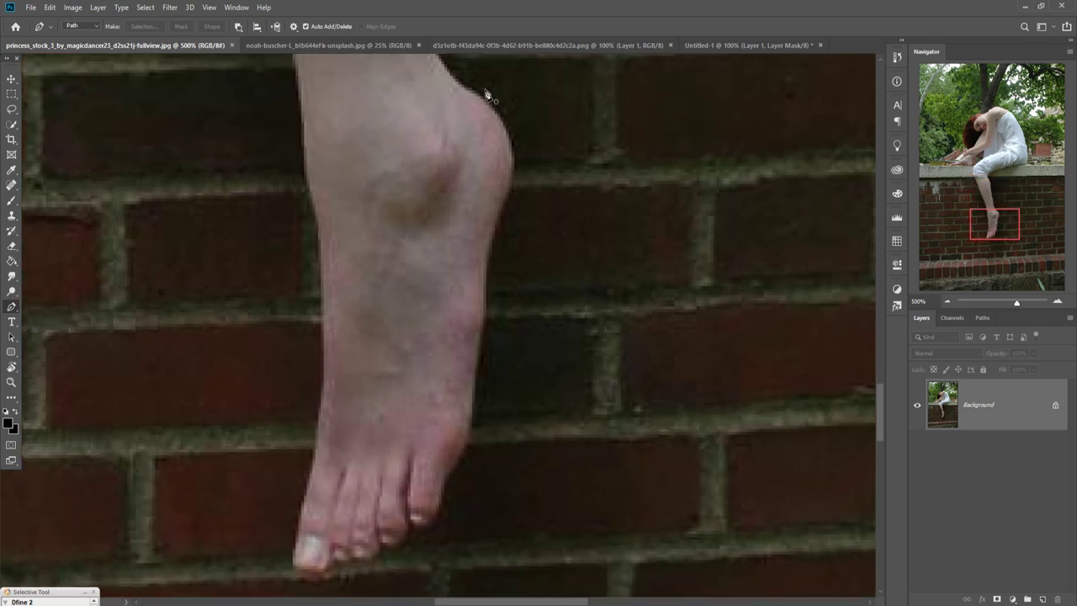
Trace a closed pen path around the seated woman from ankle to hair, then zoom out
left_click(466, 88)
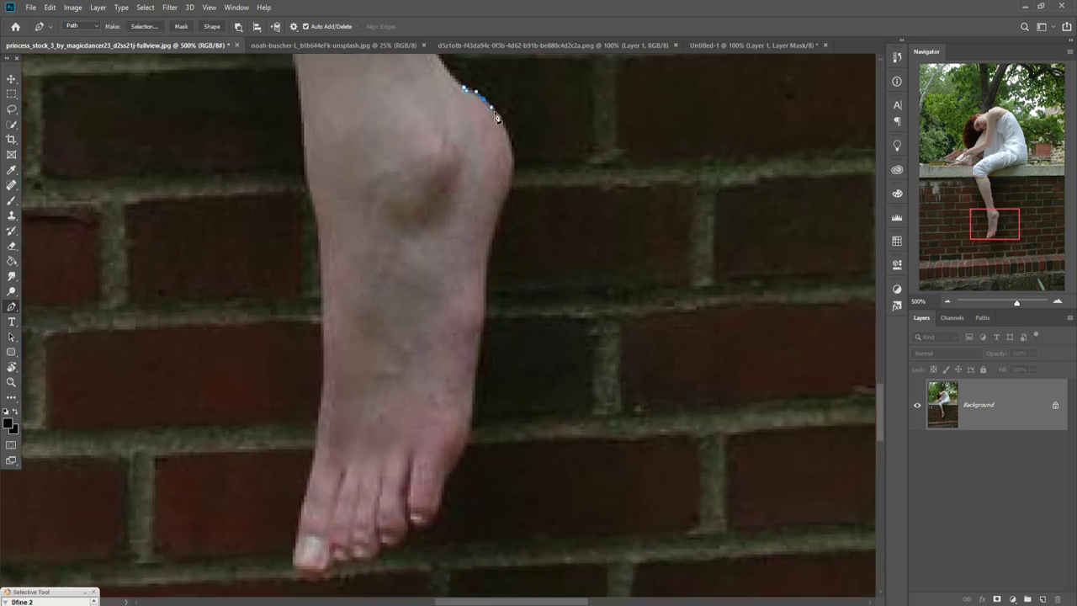
scroll(298, 541, "up", 5)
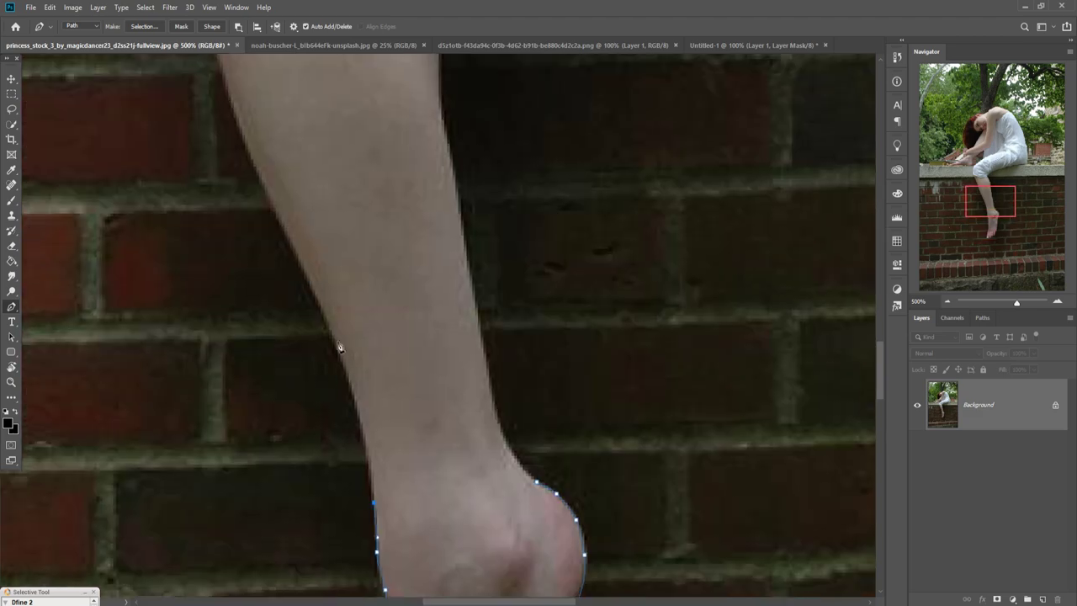
scroll(312, 471, "up", 3)
scroll(336, 421, "up", 5)
left_click_drag(297, 433, 166, 431)
scroll(166, 431, "left", 5)
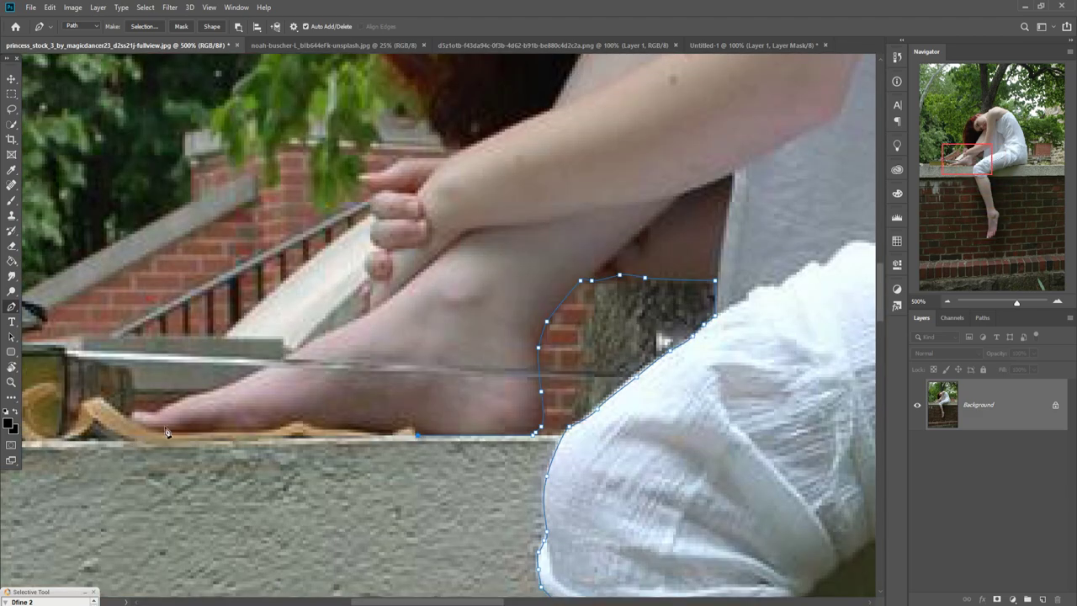
scroll(447, 167, "up", 5)
scroll(411, 330, "up", 5)
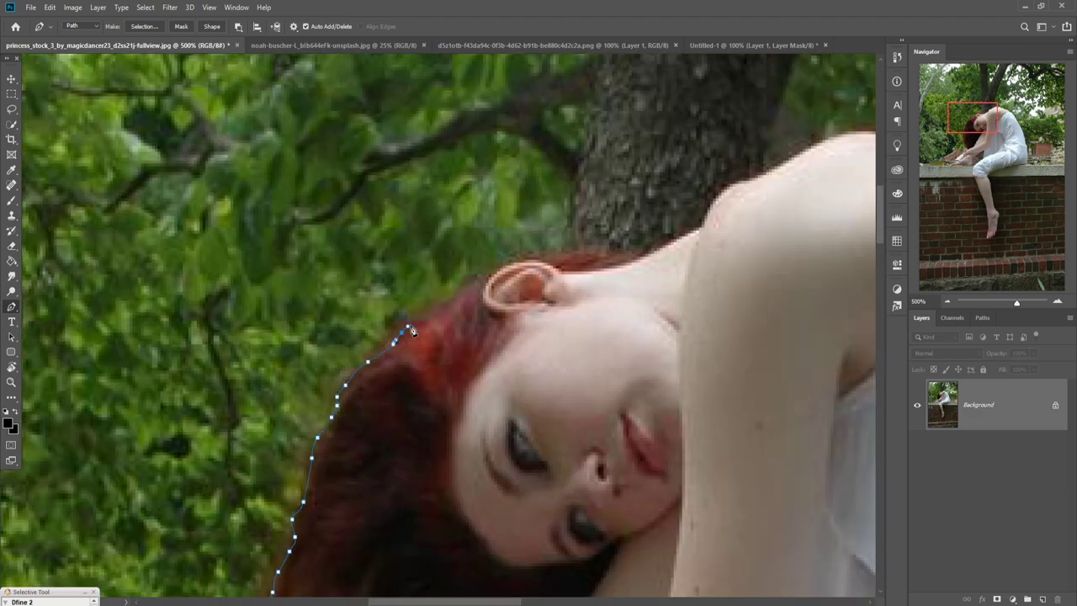
left_click(739, 186)
scroll(610, 221, "right", 5)
scroll(610, 220, "up", 2)
scroll(813, 305, "down", 5)
scroll(757, 303, "right", 5)
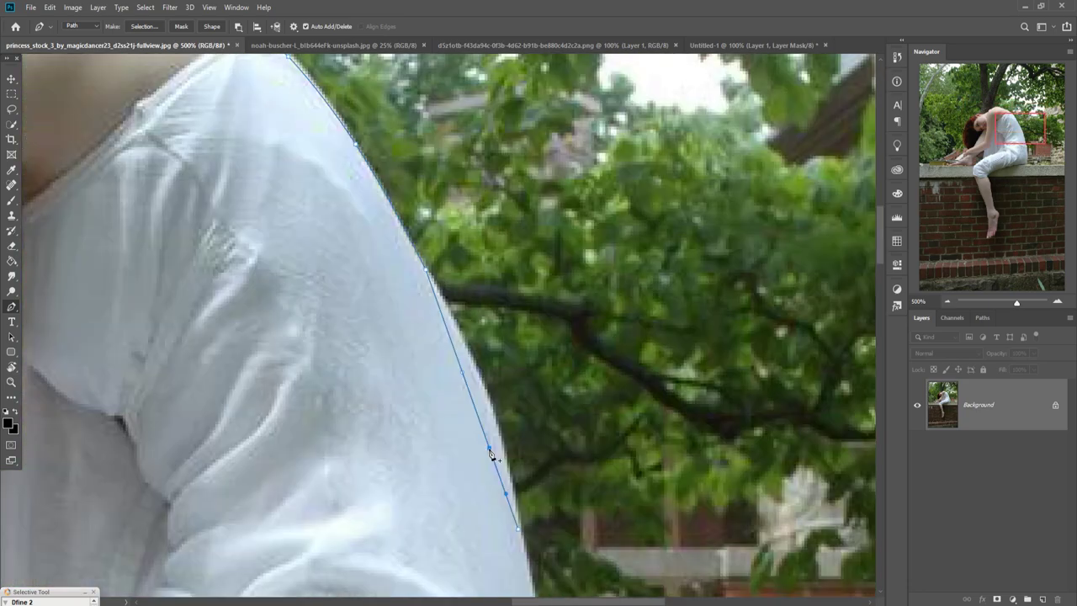
scroll(630, 284, "down", 5)
scroll(525, 449, "down", 5)
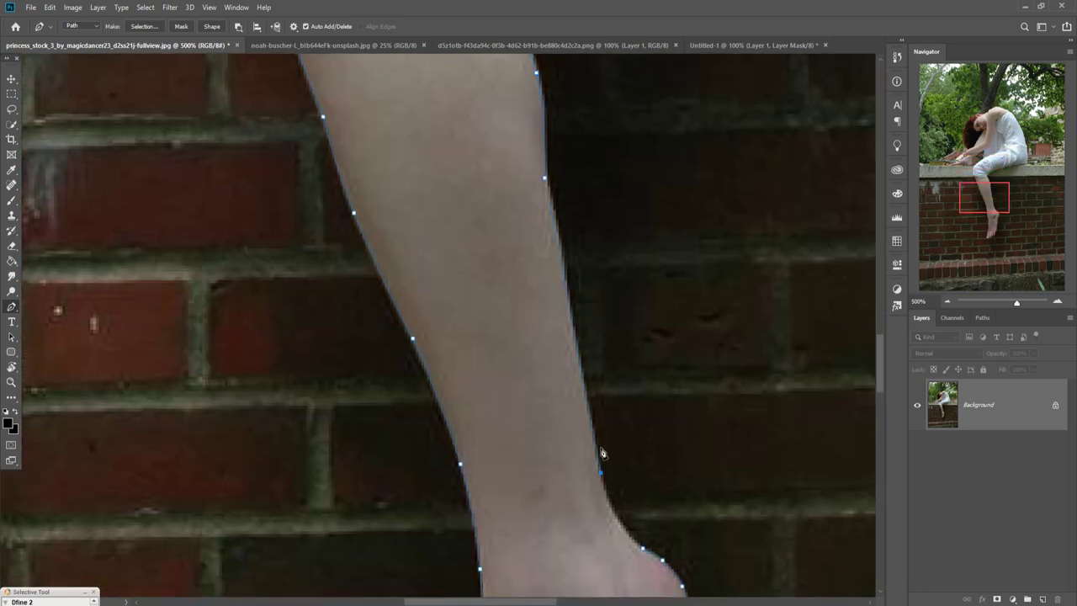
key("ctrl+0")
Make a 0 px feather selection from the woman's path and apply Select > Inverse
right_click(462, 197)
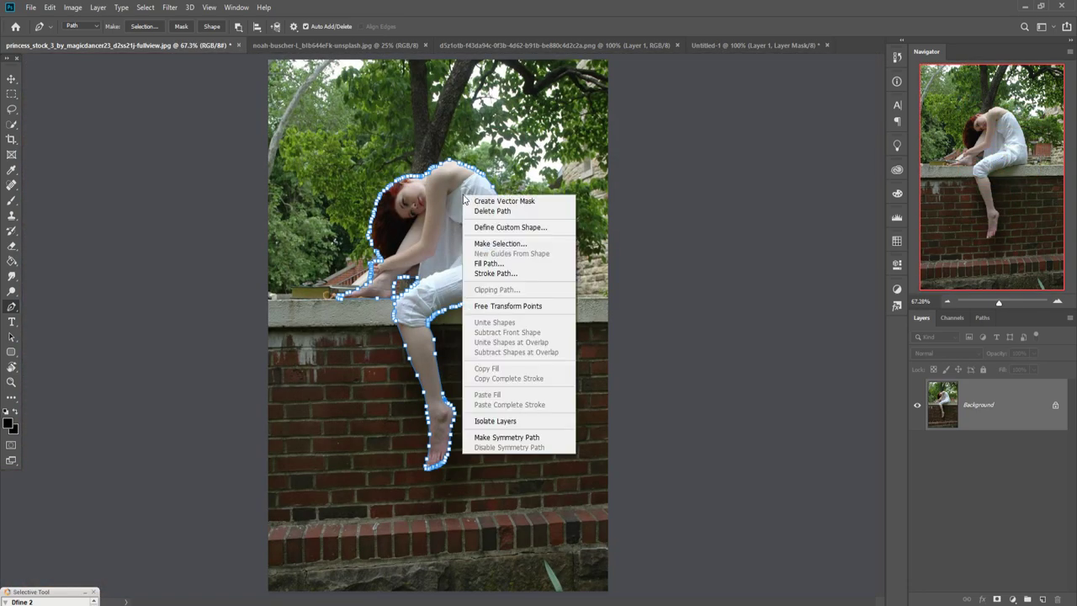
left_click(505, 243)
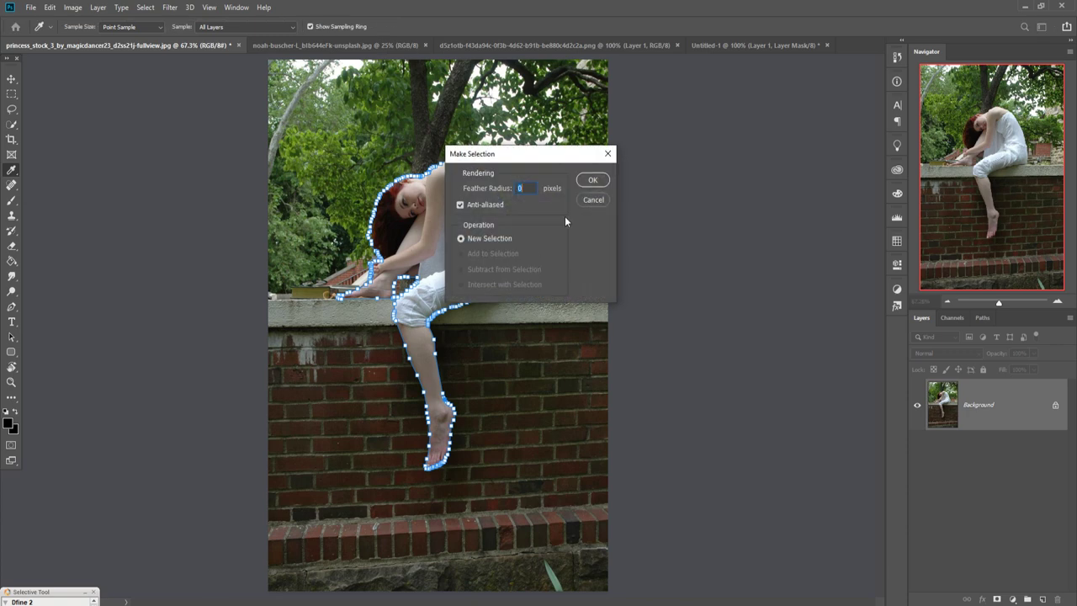
left_click(592, 180)
left_click(171, 8)
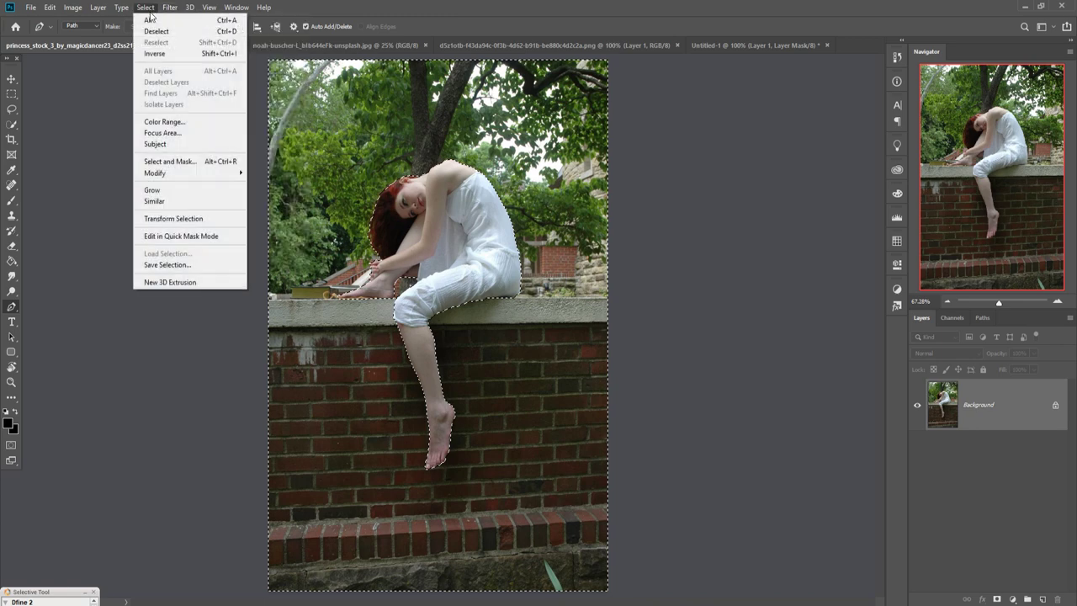
mouse_move(145, 8)
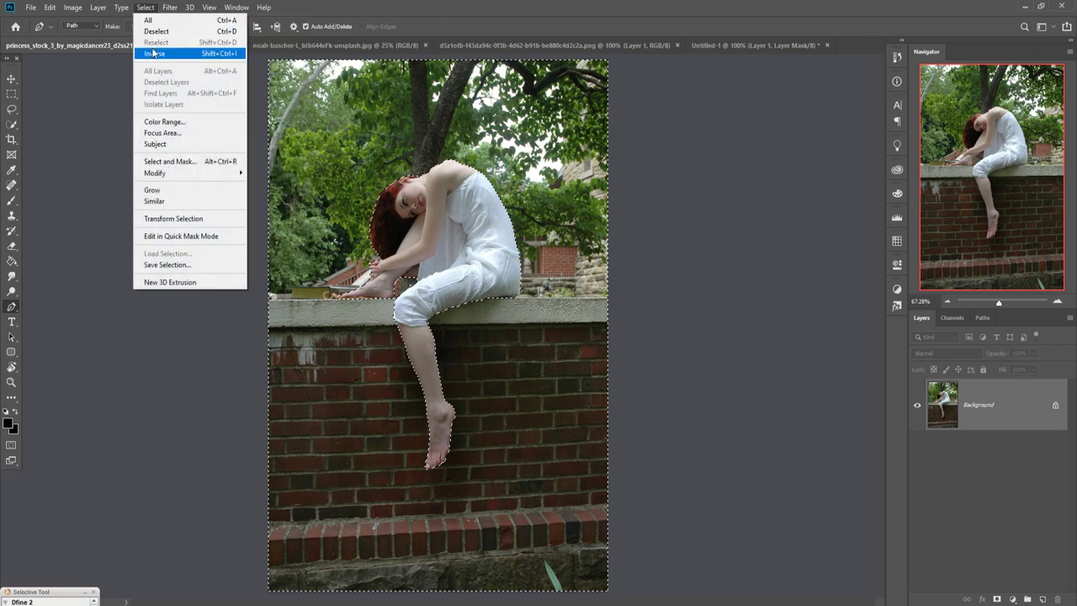
left_click(154, 53)
left_click(11, 81)
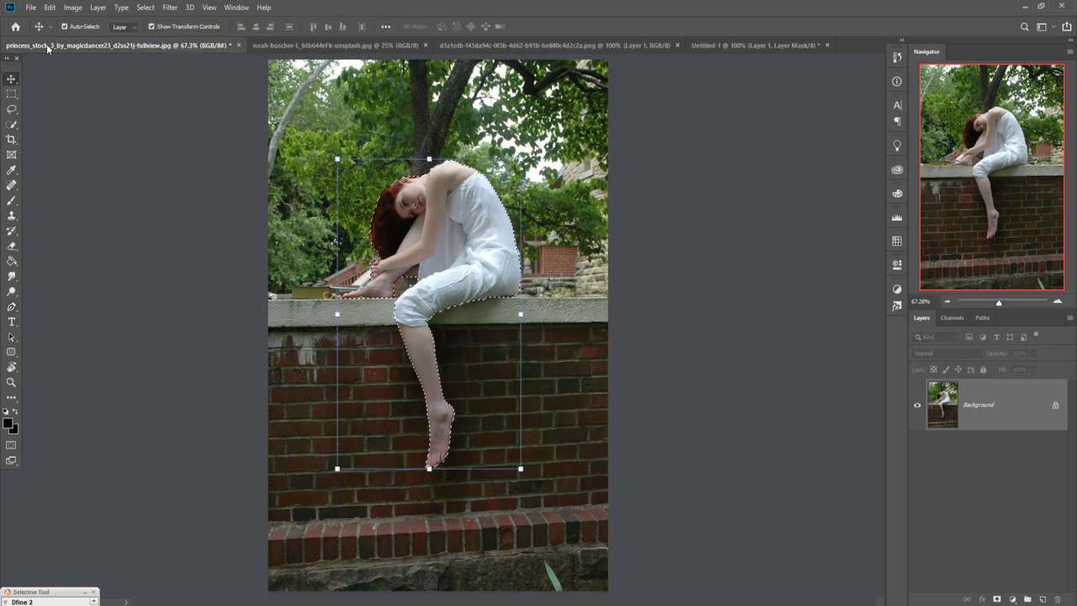
Drop the selected woman into the lake composite and flip her to face right
left_click_drag(118, 45, 482, 104)
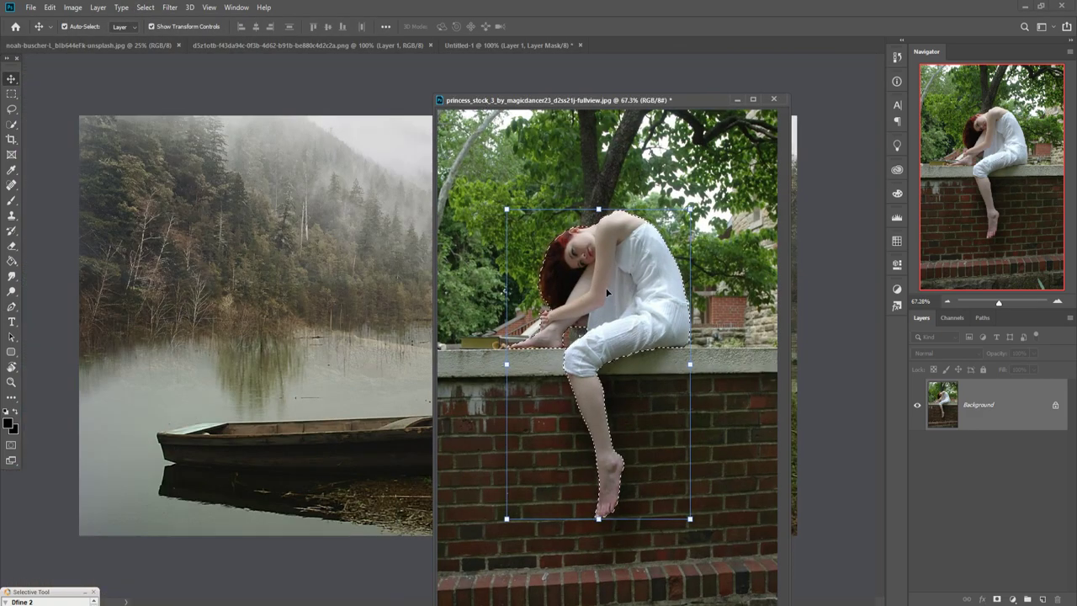
left_click_drag(626, 297, 366, 292)
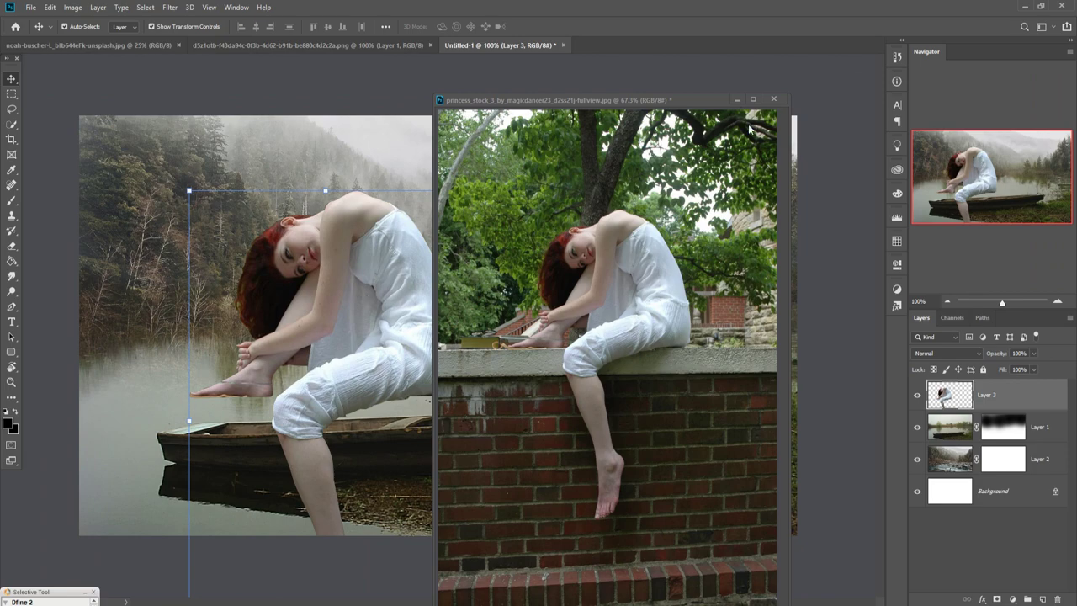
left_click(737, 99)
left_click(51, 8)
mouse_move(67, 274)
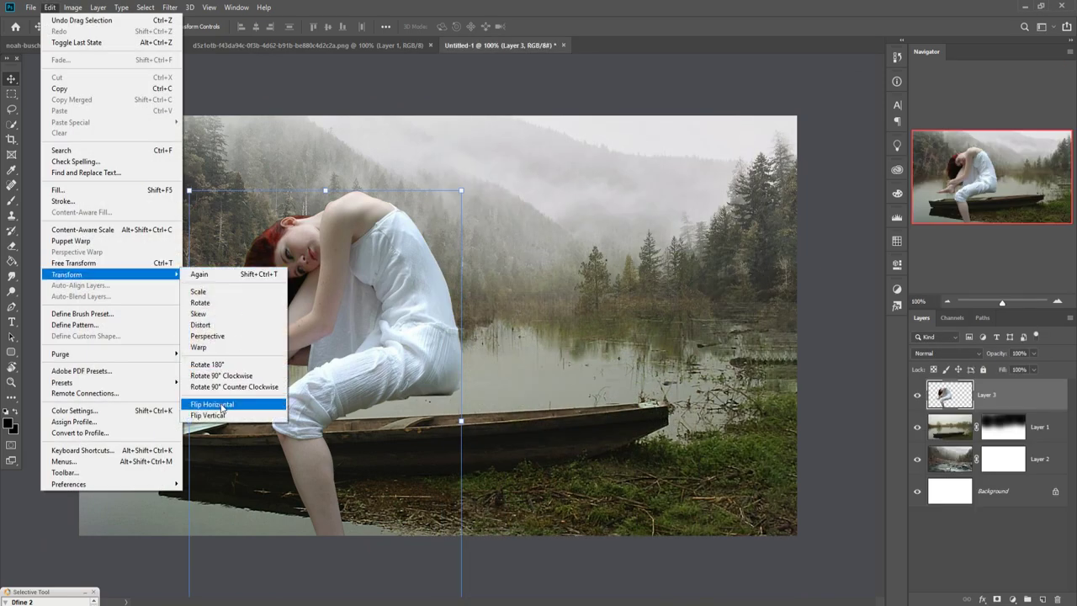
left_click(212, 404)
Scale the woman to about 50%, seat her on the boat's edge tilted ~3°, and commit
left_click_drag(464, 195, 324, 421)
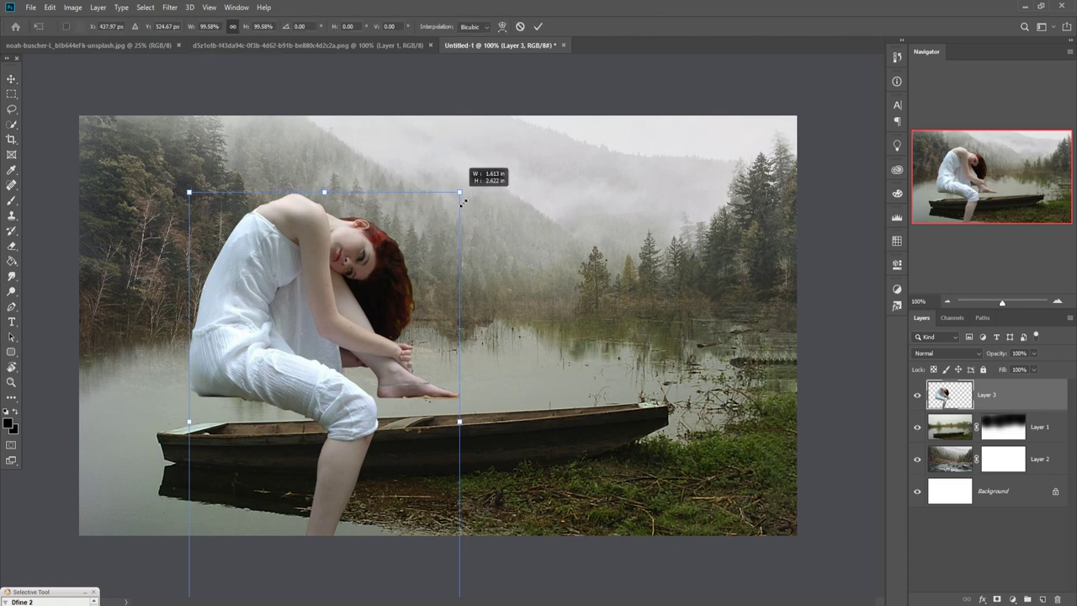
left_click_drag(271, 455, 295, 360)
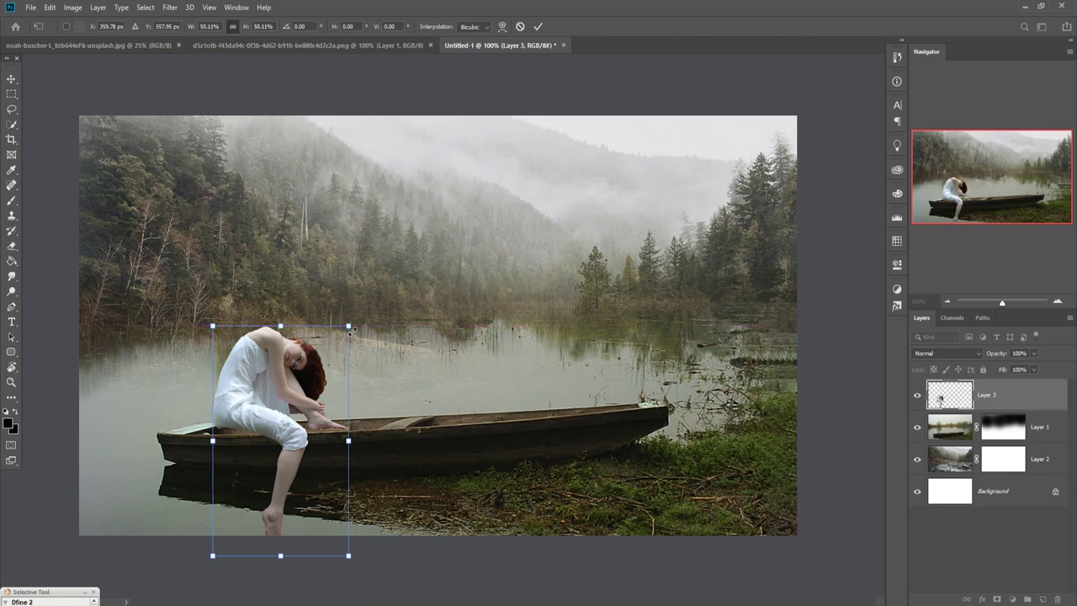
left_click_drag(271, 367, 253, 376)
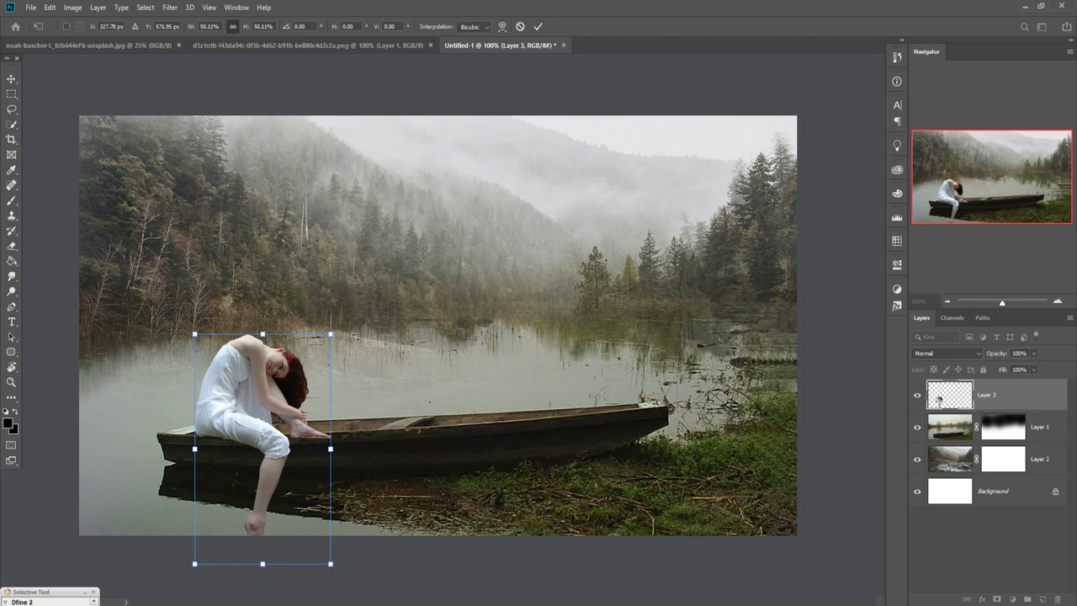
left_click_drag(345, 325, 341, 323)
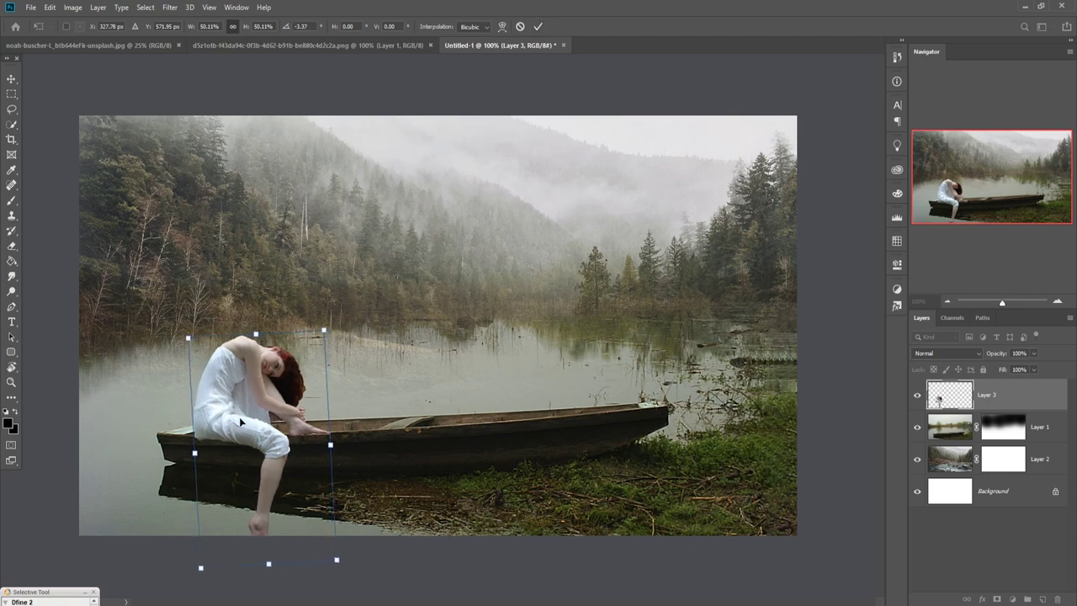
left_click_drag(238, 427, 269, 428)
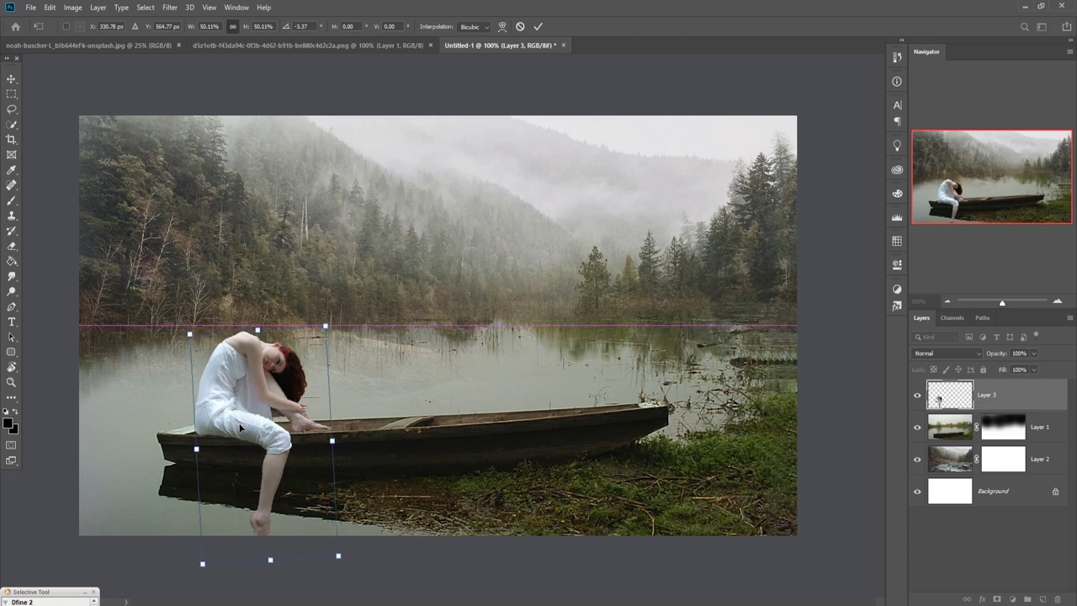
key("Down")
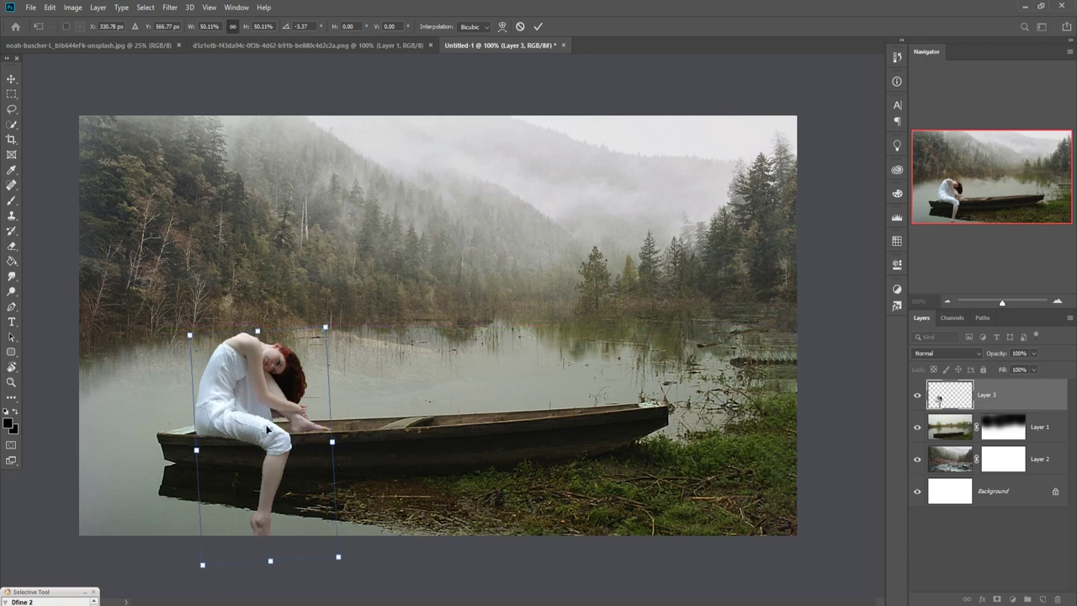
key("Down")
key("Down")
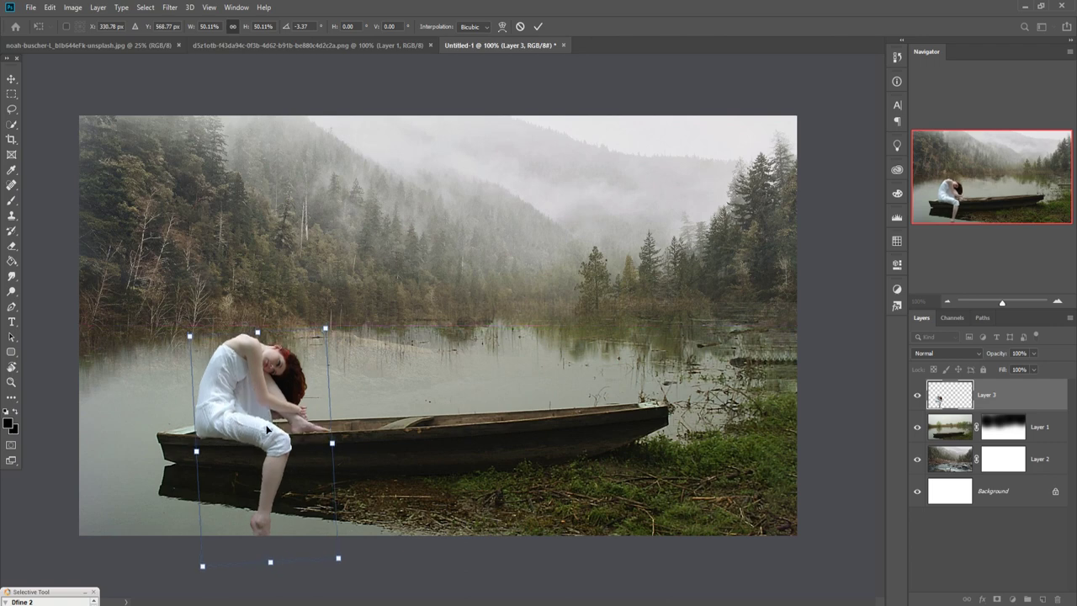
left_click(536, 27)
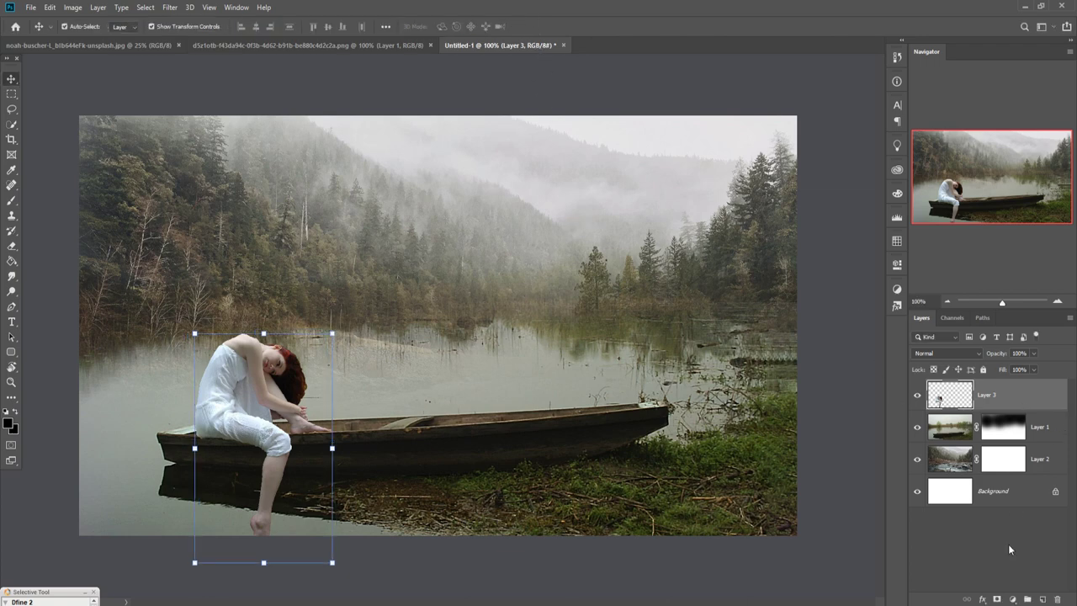
Mask Layer 3 and paint black at full opacity to hide the lower leg and foot
left_click(998, 599)
left_click(11, 200)
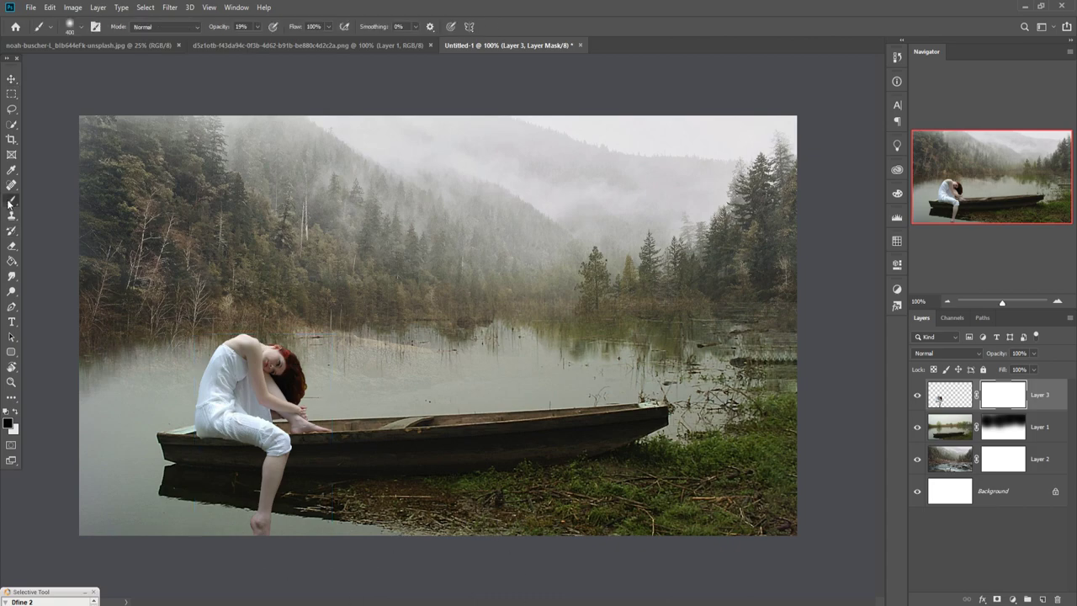
key("bracketleft")
key("bracketleft")
key("ctrl+plus")
key("ctrl+plus")
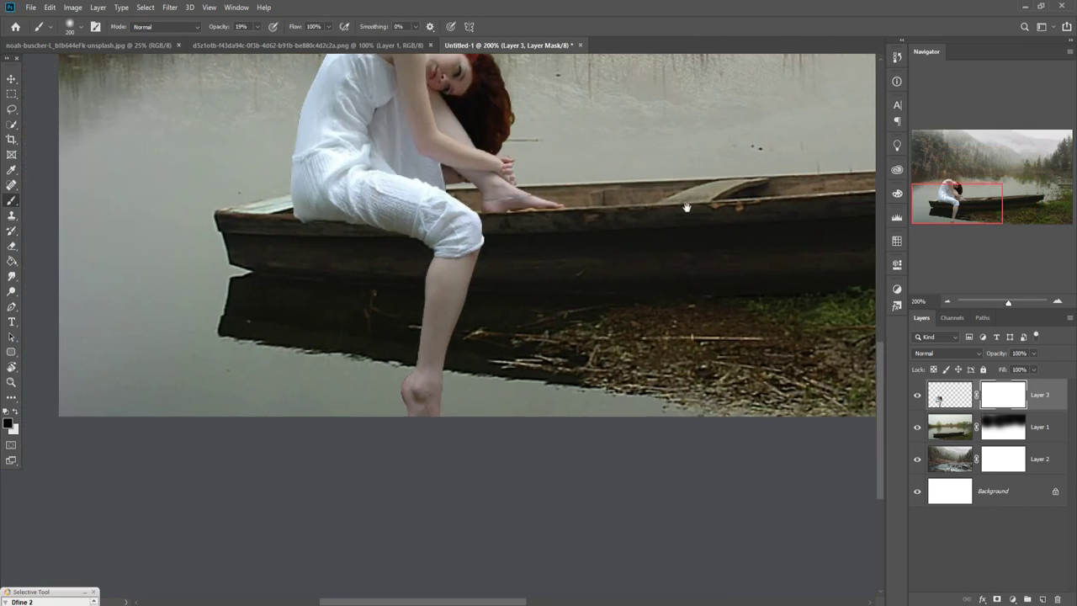
key("bracketleft")
key("bracketleft")
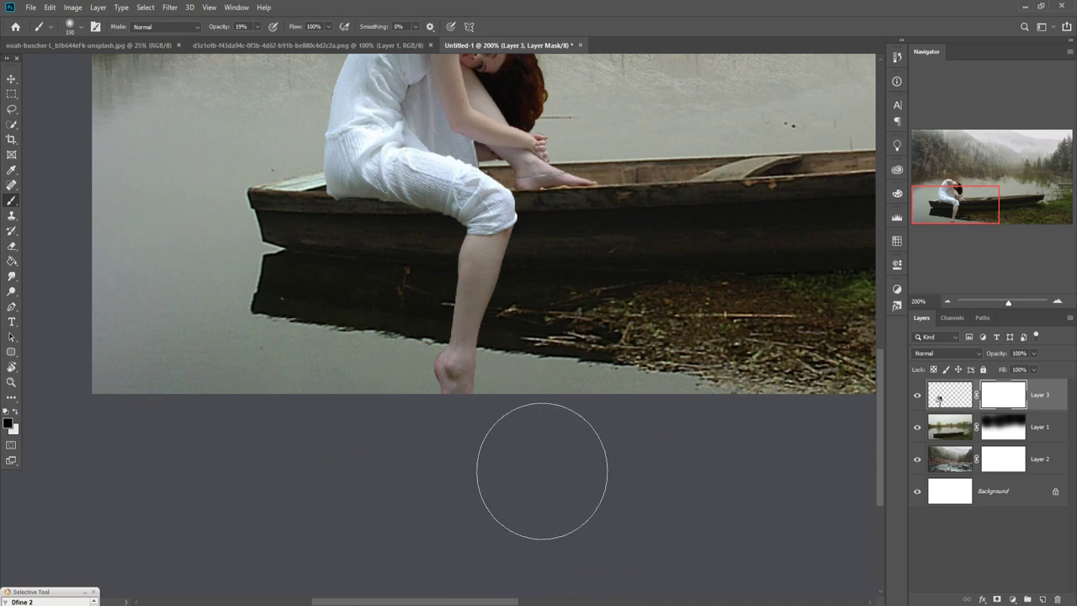
key("bracketleft")
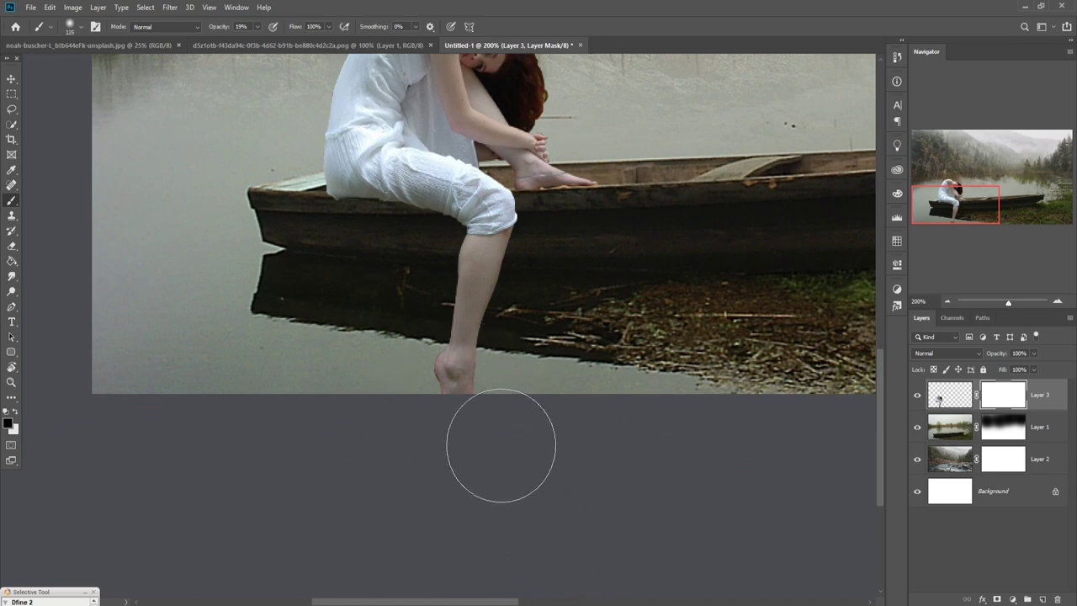
left_click(257, 27)
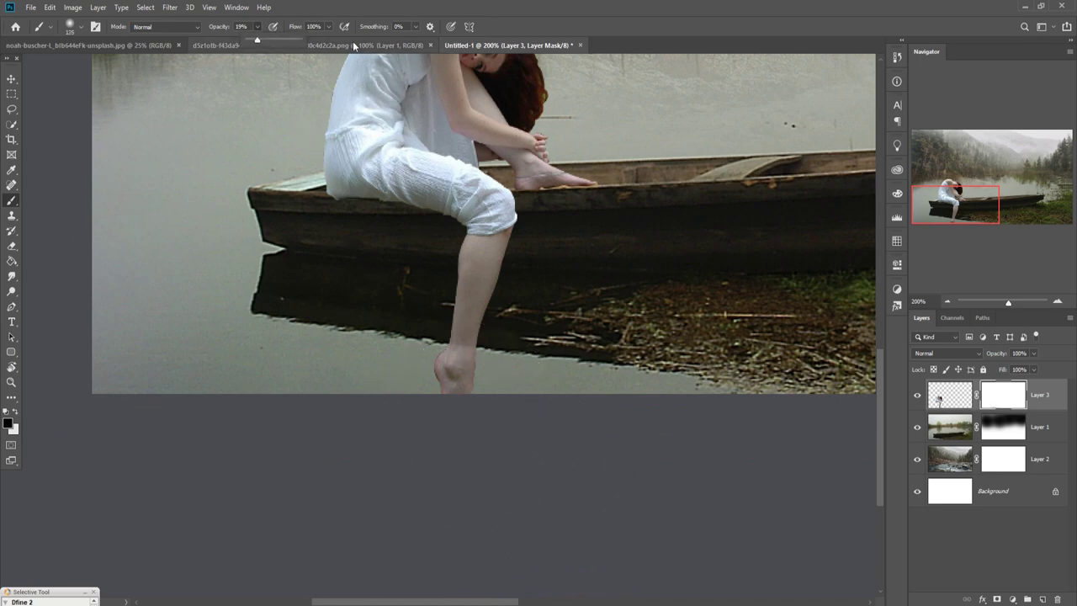
left_click(505, 450)
left_click_drag(459, 362, 505, 450)
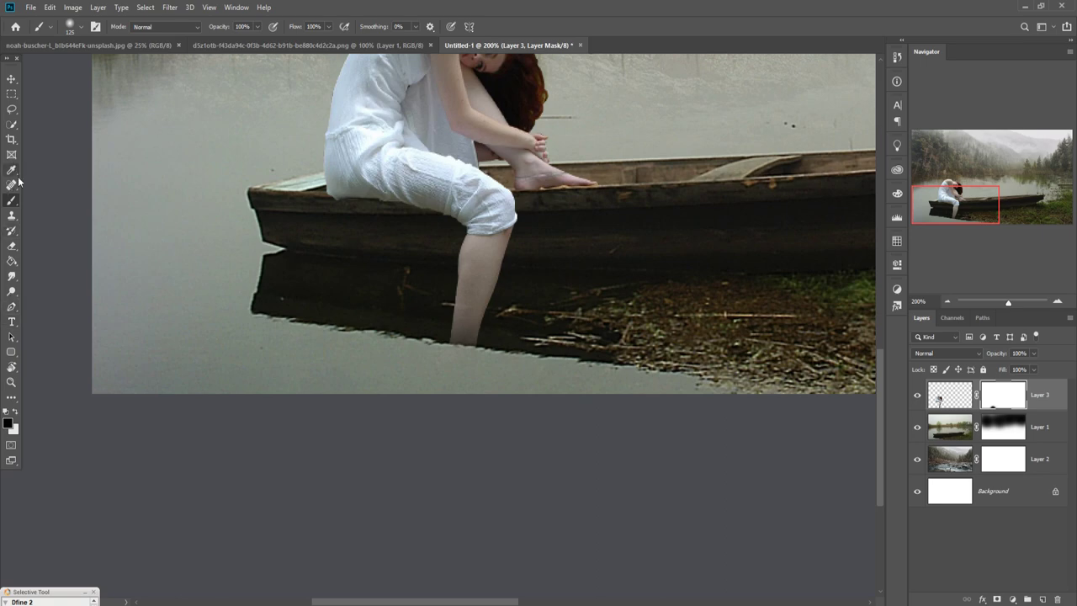
Paint white with a smaller brush to restore a faint foot under the water
key("bracketleft")
key("bracketleft")
key("bracketleft")
left_click(15, 413)
key("bracketleft")
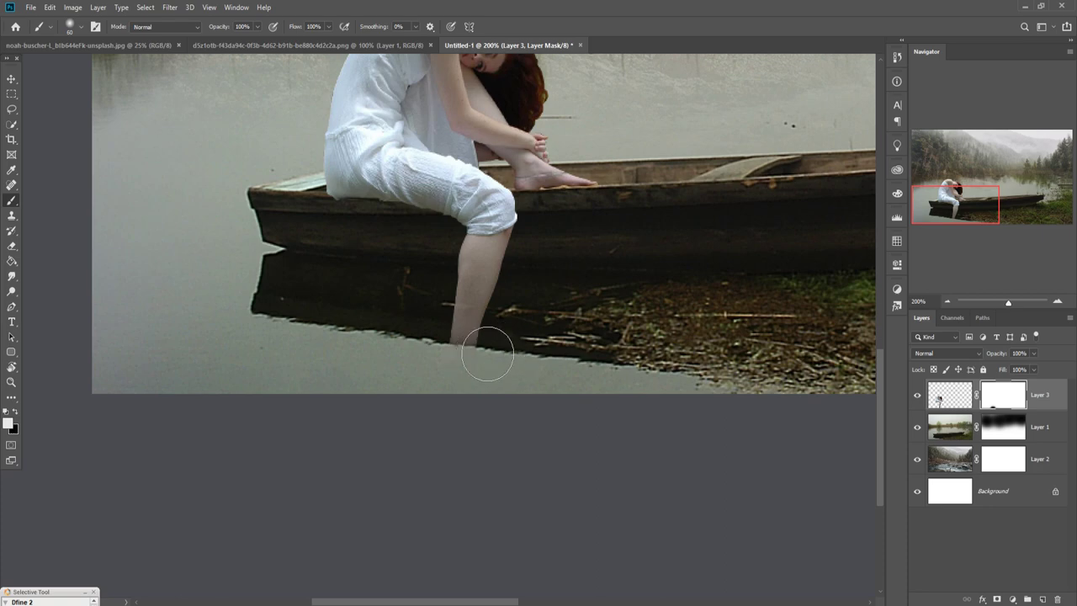
mouse_move(488, 356)
left_mouse_down()
mouse_move(481, 373)
mouse_move(499, 348)
left_mouse_up()
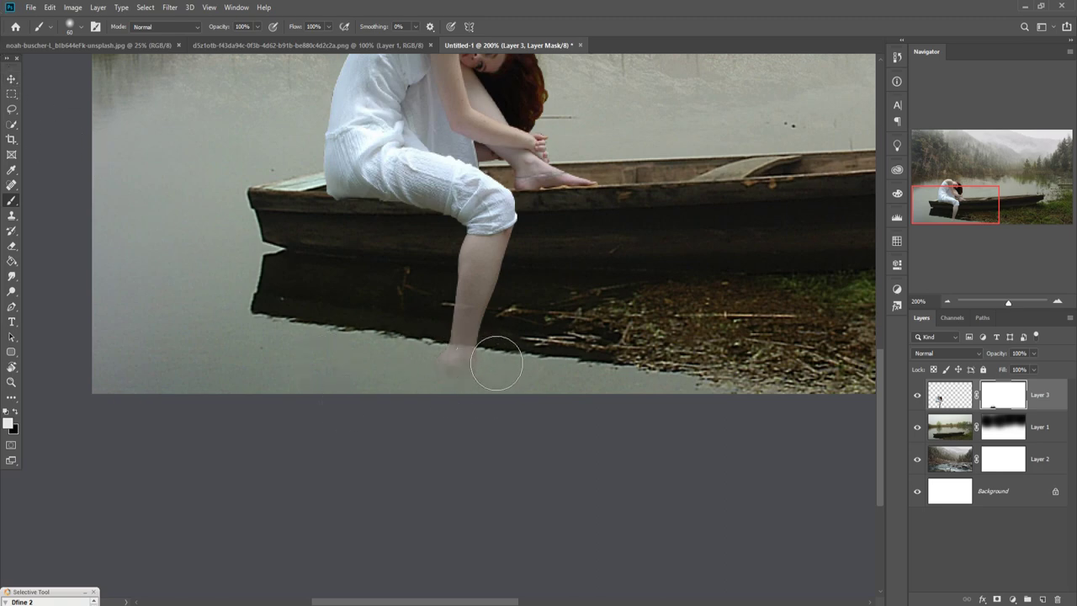
left_click(12, 78)
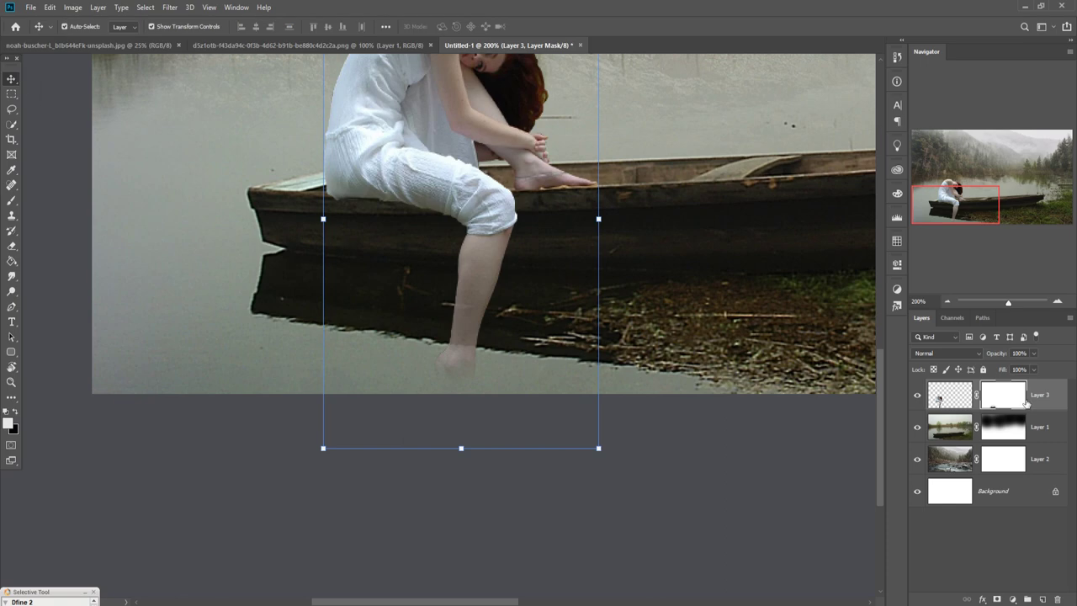
Duplicate Layer 3 as Layer 3 copy and fit the image in view
right_click(1040, 404)
left_click(920, 176)
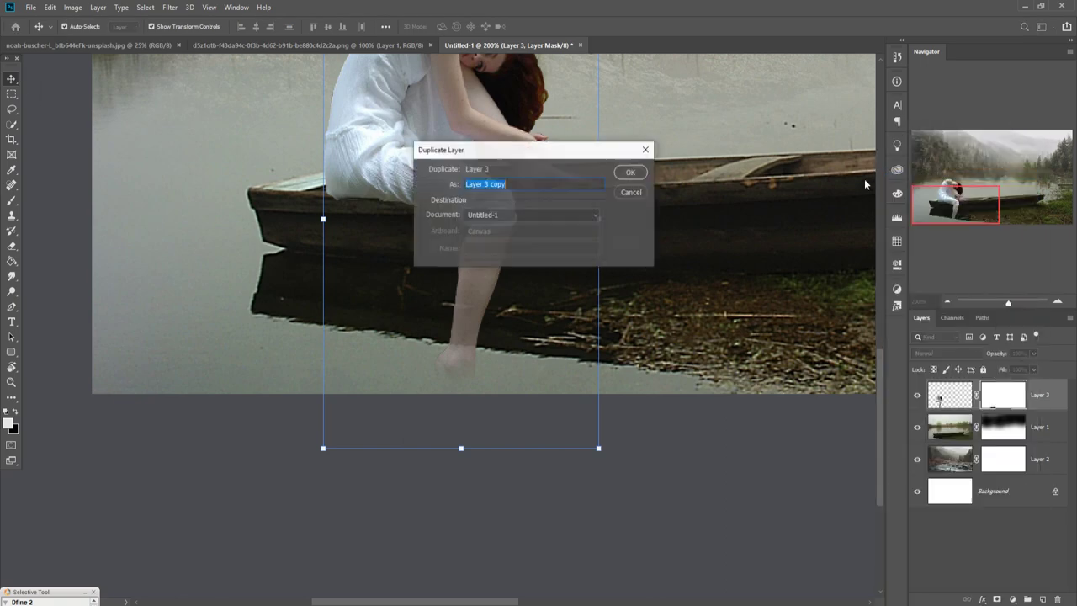
left_click(631, 172)
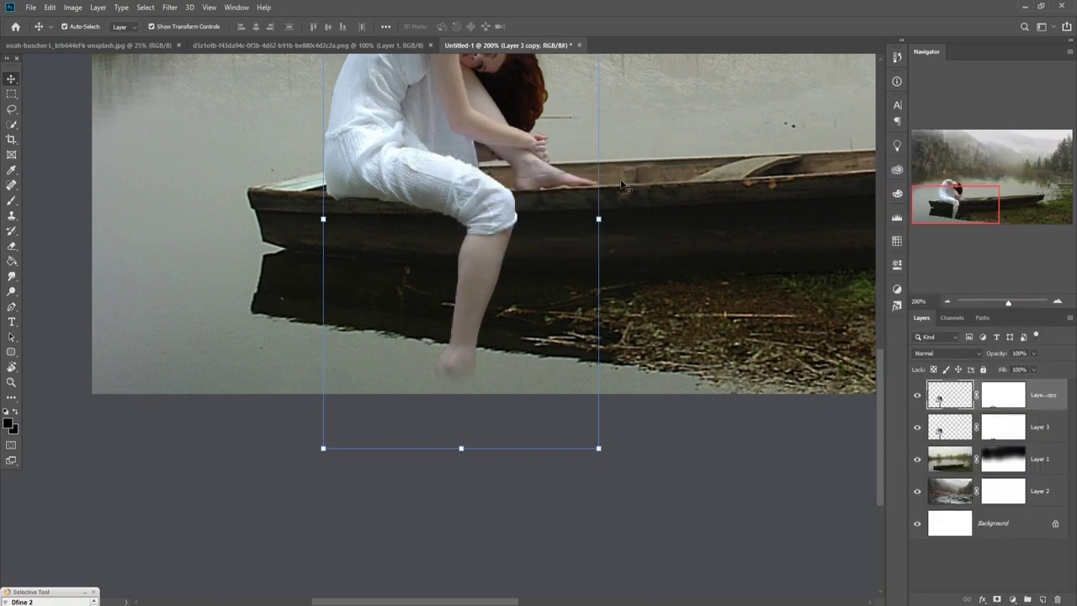
key("ctrl+1")
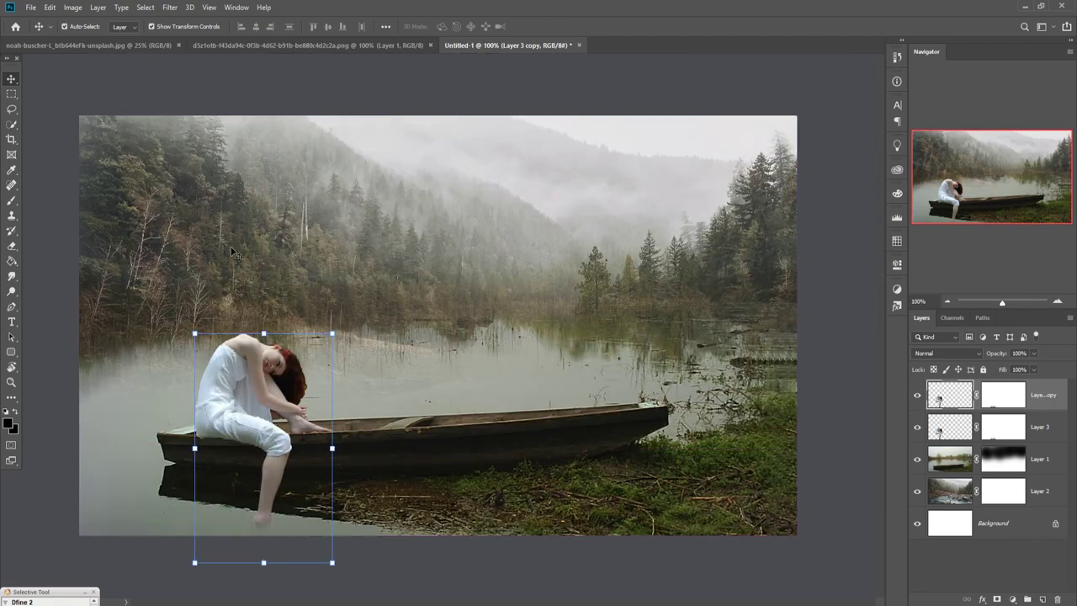
Flip the copy vertically and nudge it under the boat as a reflection
left_click(50, 9)
mouse_move(110, 275)
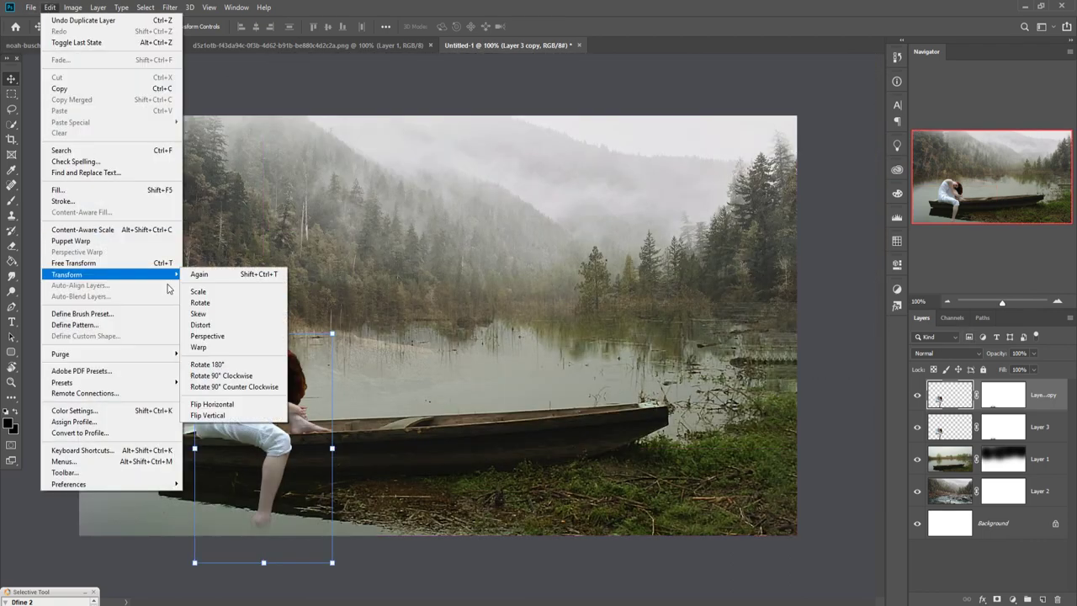
left_click(227, 415)
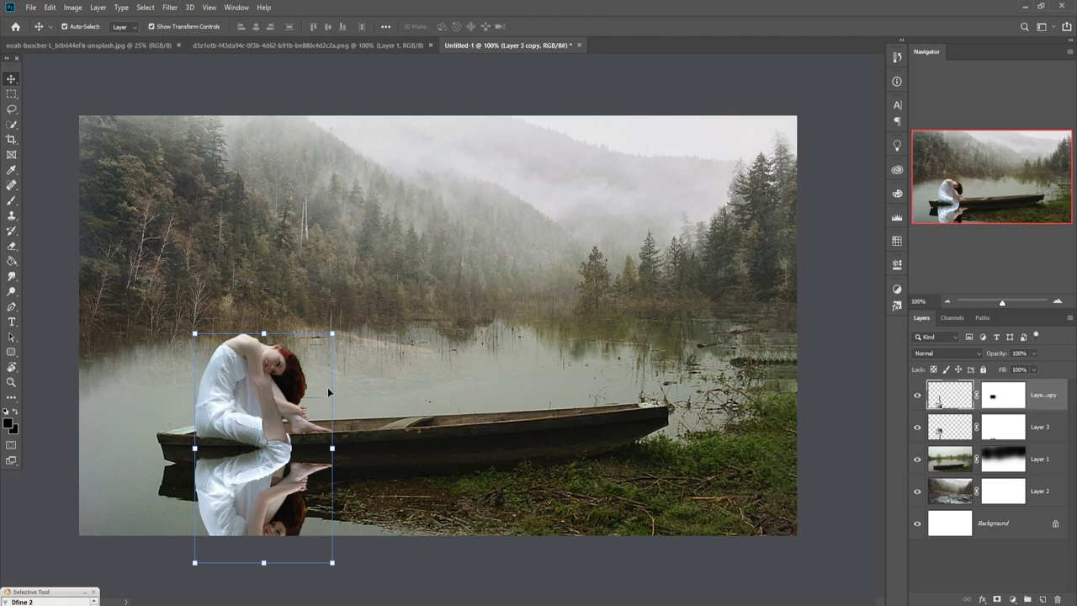
key("Down")
key("Down")
key("Down")
key("Down")
key("Down")
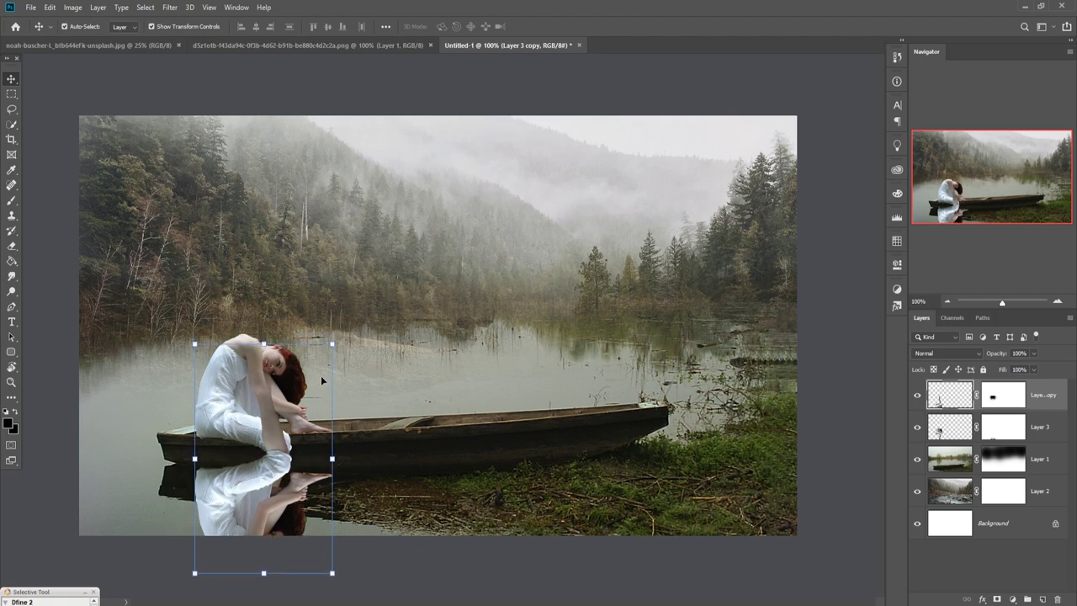
key("Down")
key("Down")
key("Down")
key("Down")
key("Down")
key("Down")
key("Down")
key("Down")
key("Down")
key("Down")
key("Down")
key("Down")
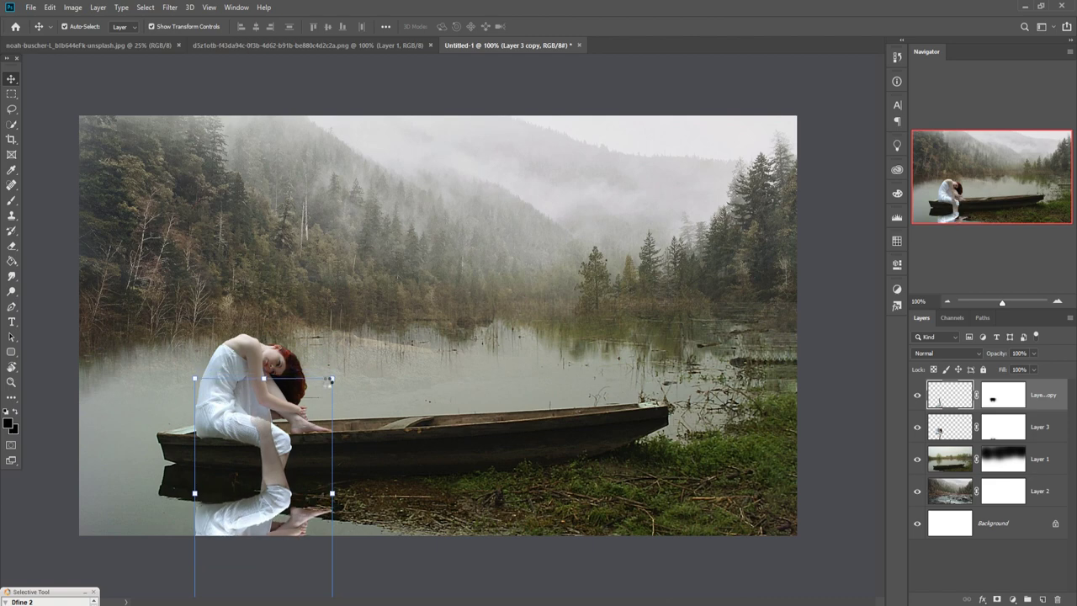
key("Down")
key("Down")
key("Down")
key("Up")
key("Up")
key("Up")
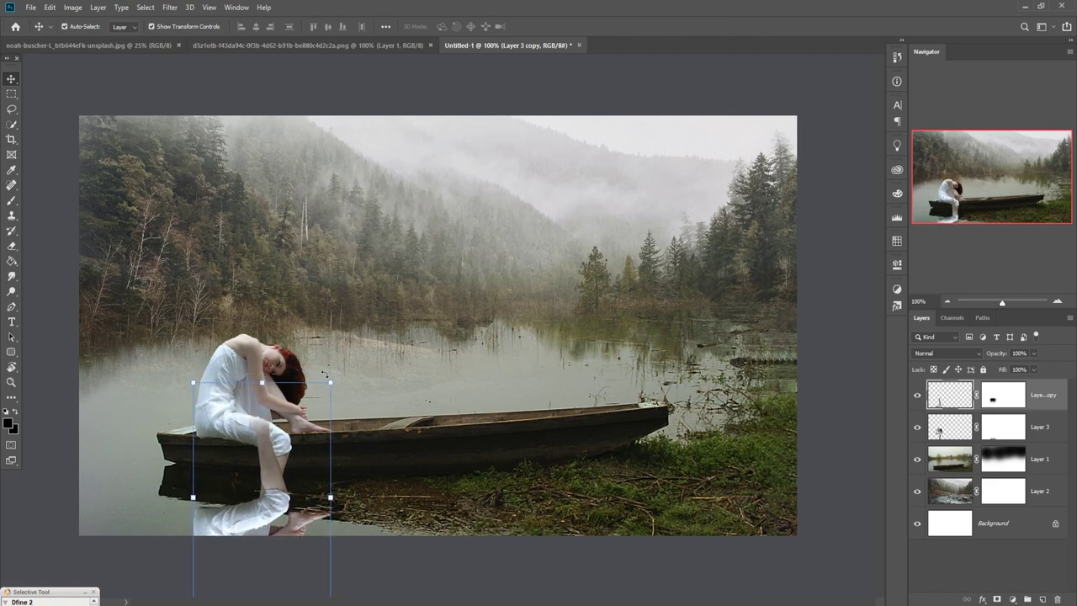
key("Up")
key("Left")
key("Up")
key("Left")
key("Up")
key("Up")
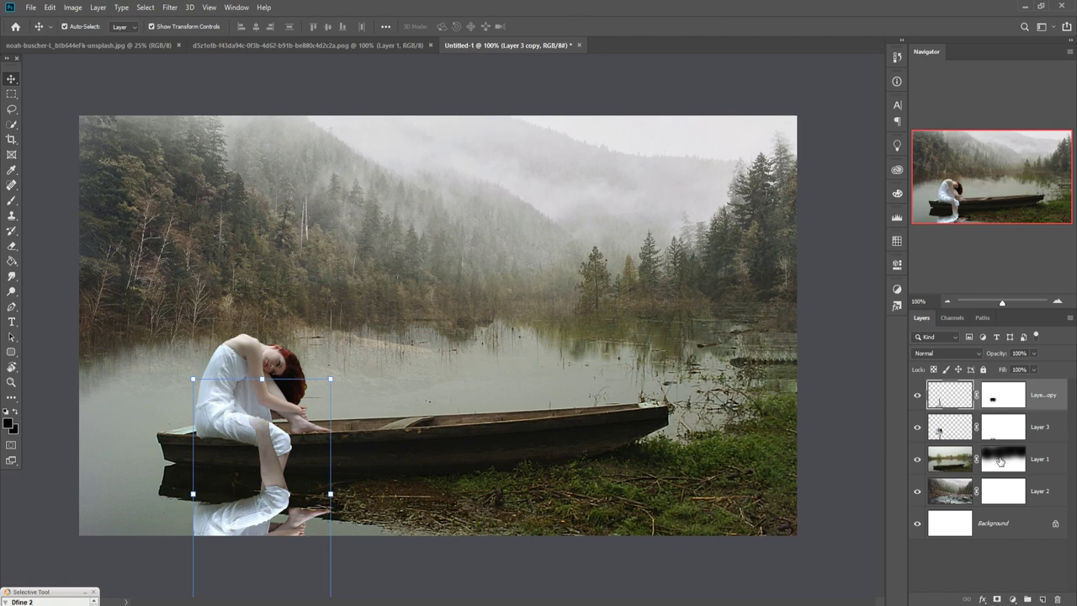
Lower the reflection's opacity to about 52% and select its mask for brushing
left_click(1034, 354)
left_click_drag(1021, 370, 1011, 374)
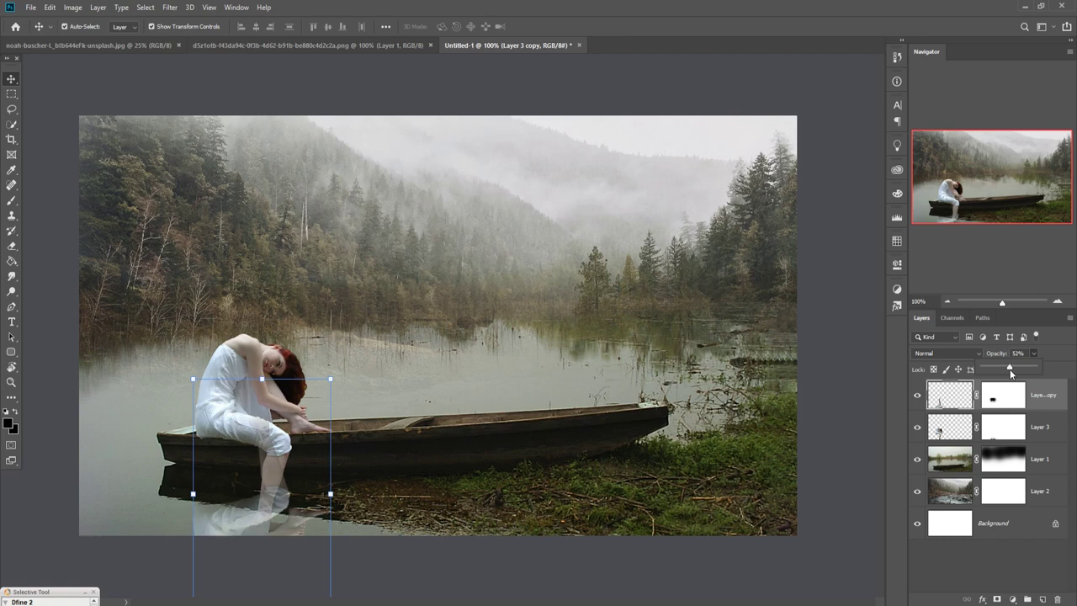
left_click(1002, 421)
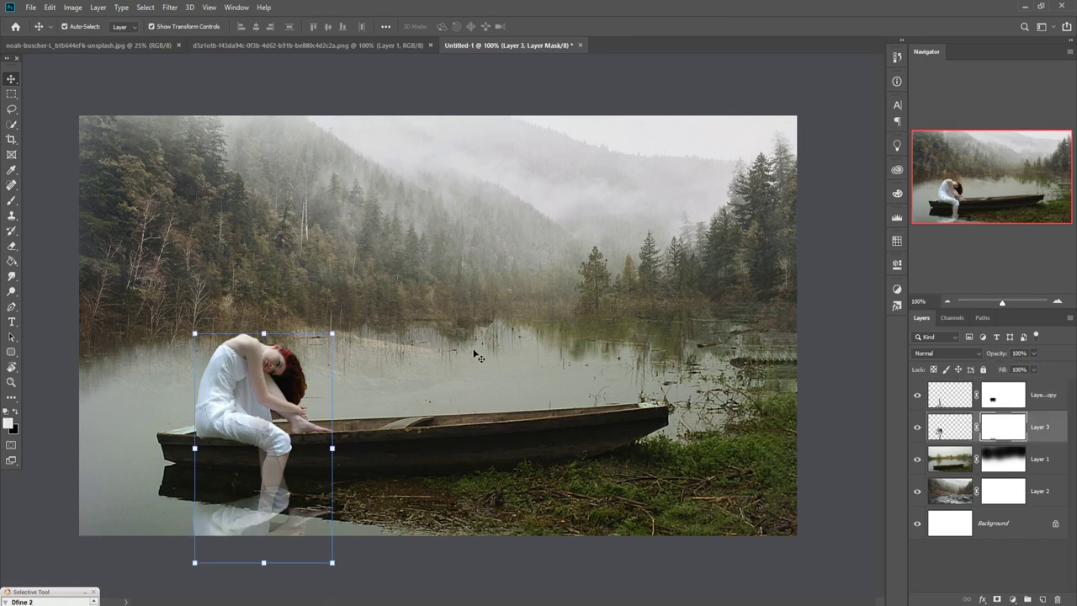
left_click(1003, 395)
left_click(12, 201)
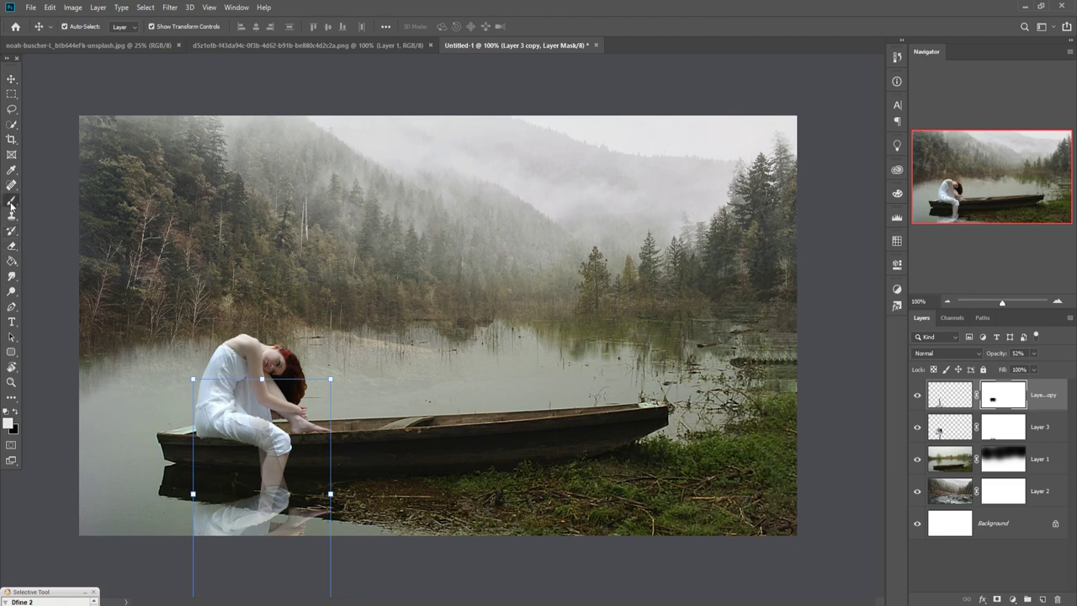
With a 100 px brush, fade the woman's legs into the water on Layer 3's mask
key("bracketright")
key("bracketright")
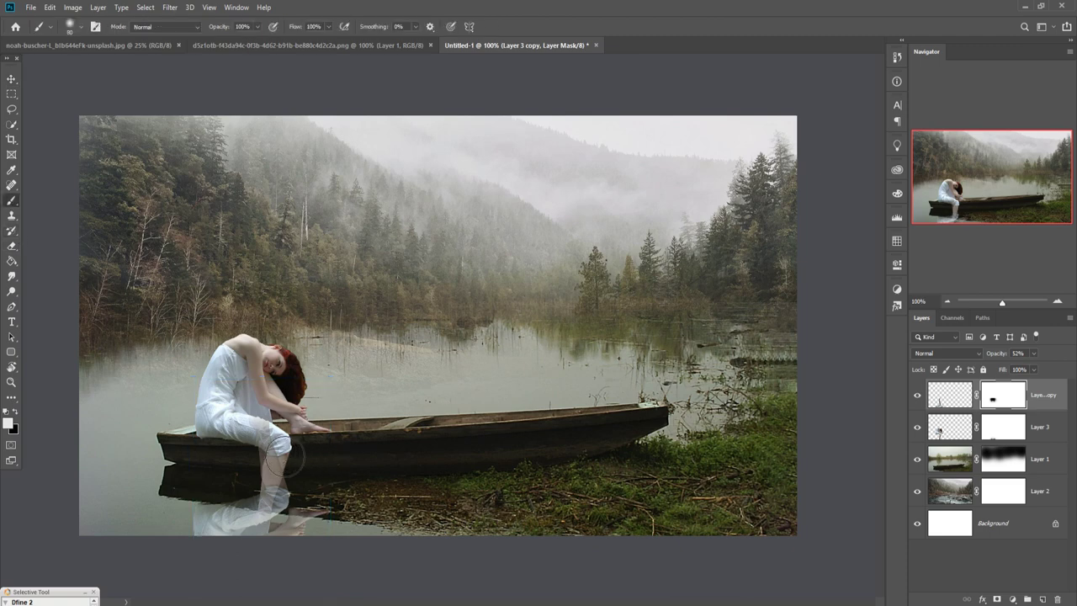
key("bracketright")
key("bracketright")
left_click(1003, 426)
mouse_move(270, 454)
left_mouse_down()
mouse_move(291, 458)
mouse_move(304, 488)
mouse_move(296, 503)
left_mouse_up()
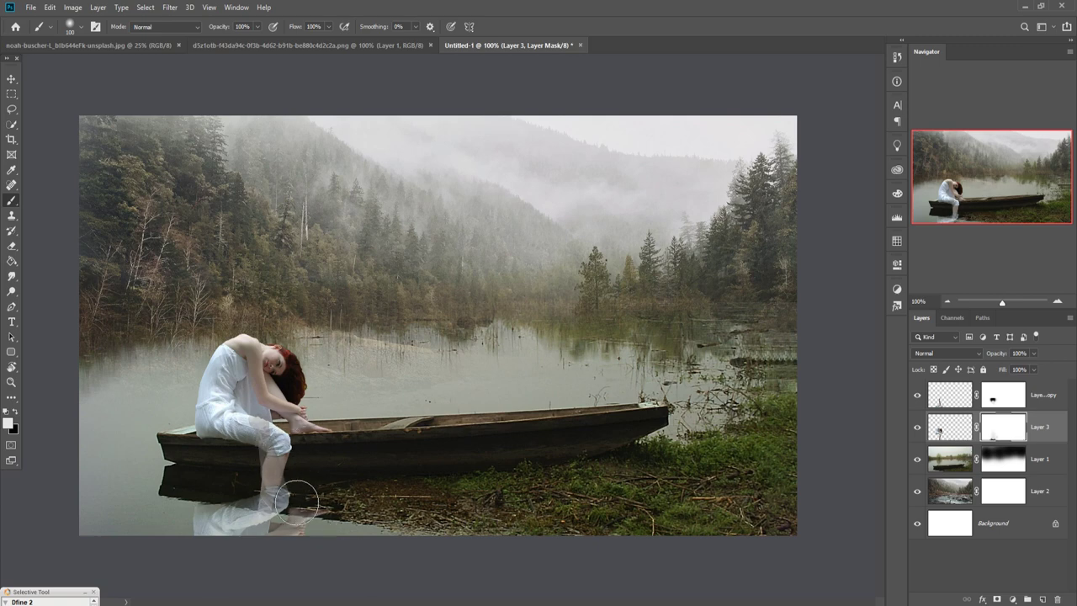
With a 70 px brush, mask the submerged legs and hull area out of the reflection copy
key("bracketleft")
key("bracketleft")
key("bracketleft")
left_click(1017, 395)
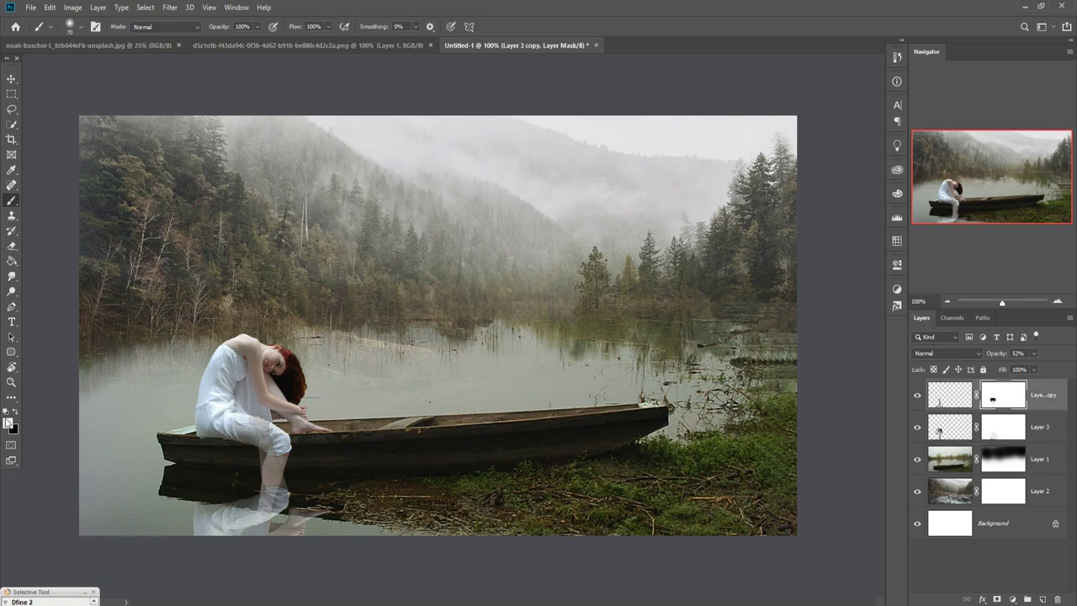
left_click_drag(263, 419, 314, 514)
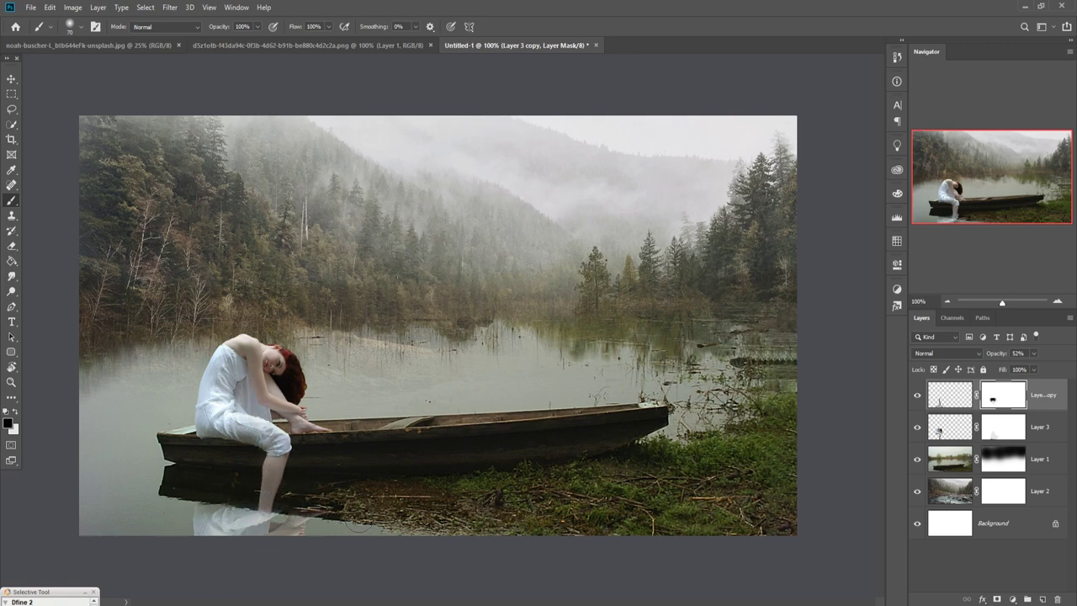
left_click_drag(300, 504, 282, 505)
Reveal the lower leg on Layer 3's mask, then make Layer 1 active with the Move tool
left_click(11, 79)
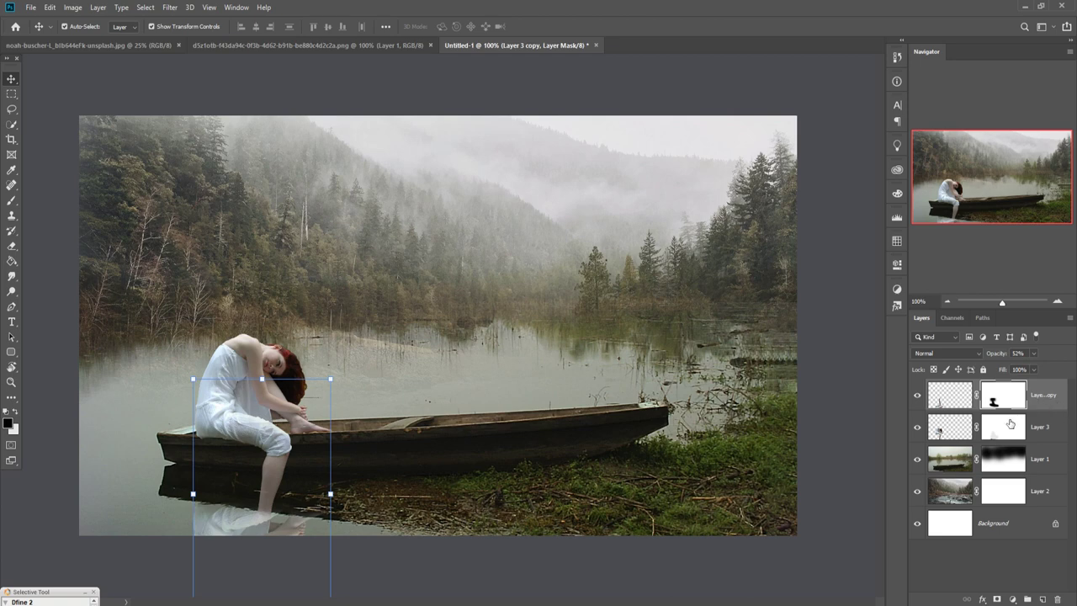
left_click(1011, 423)
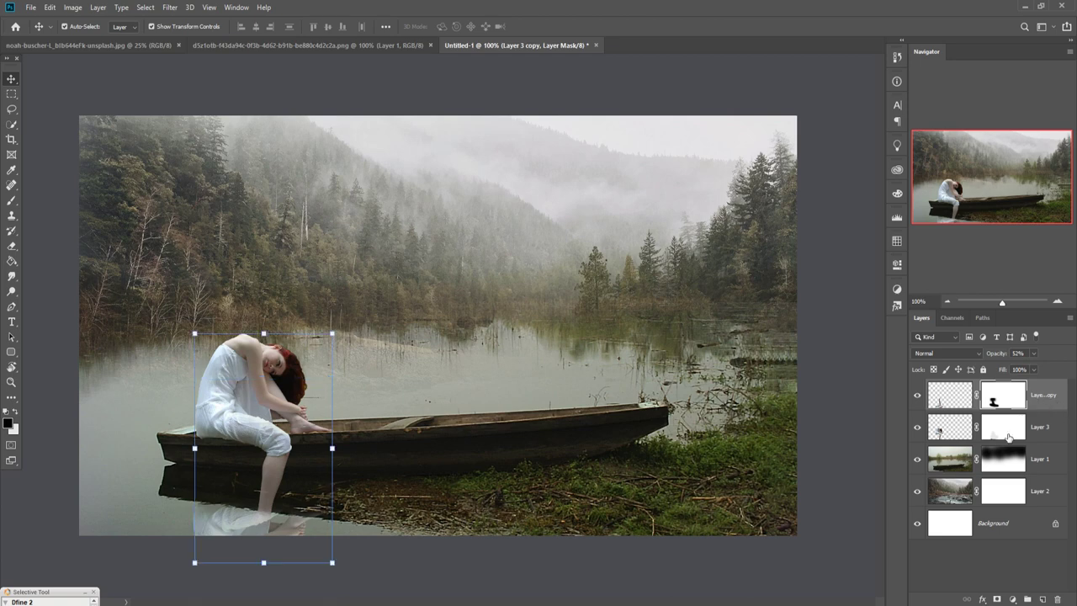
left_click(11, 200)
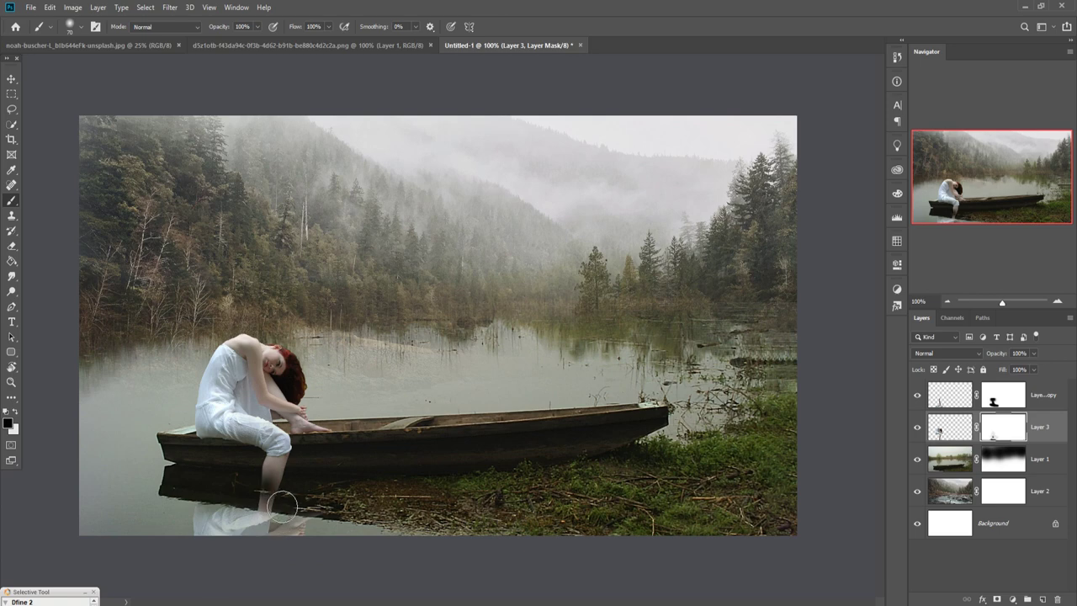
left_click_drag(274, 475, 269, 510)
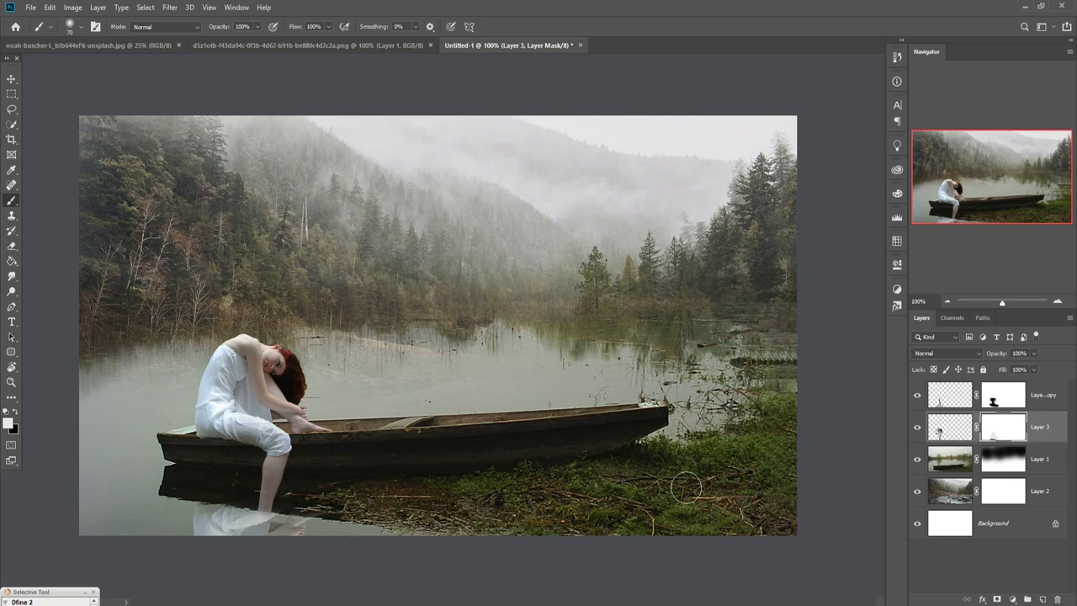
left_click(1010, 400)
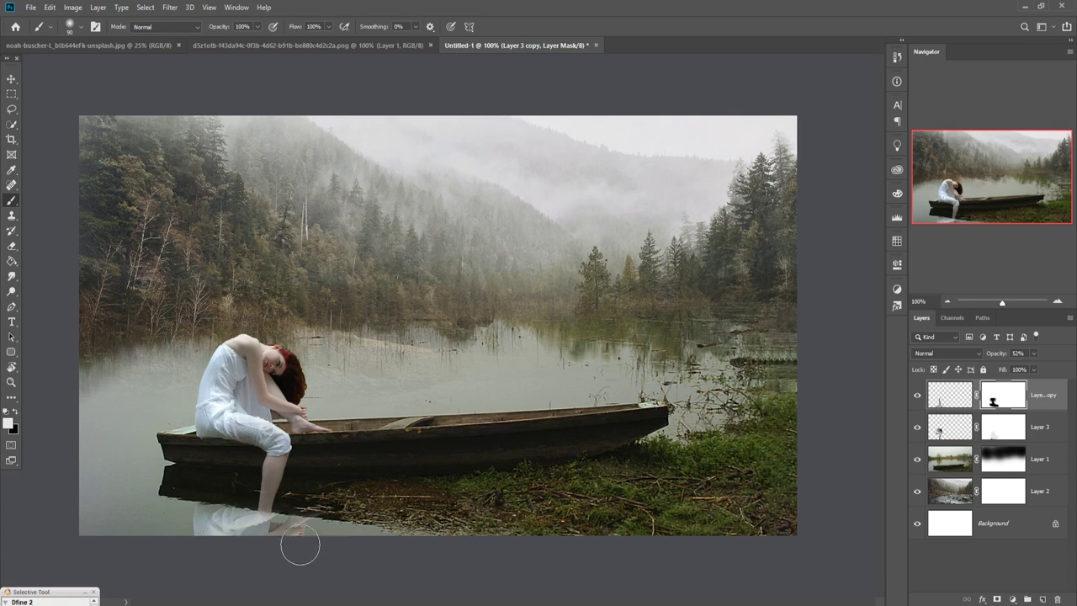
left_click(11, 79)
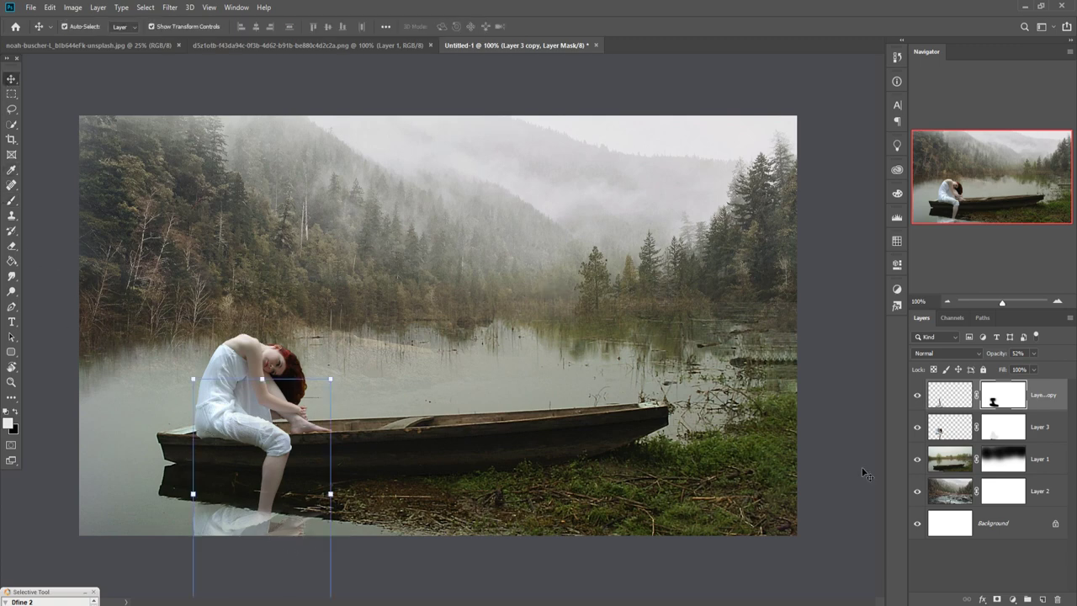
left_click(1051, 460)
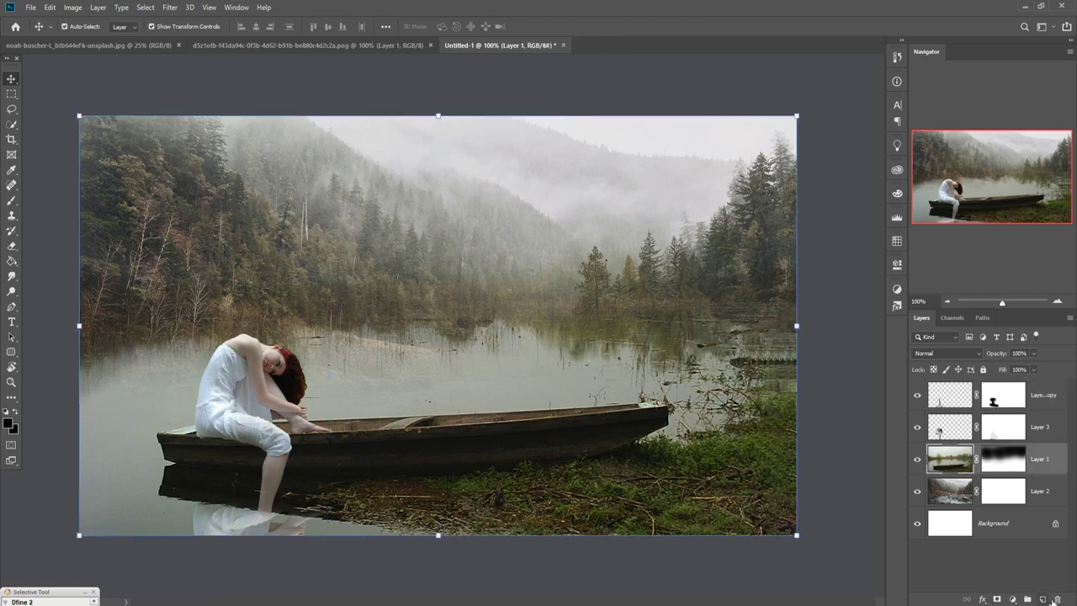
Paint a wide, flattened shadow under the woman on a new layer, then float the lantern PNG window
left_click(1043, 600)
left_click(10, 203)
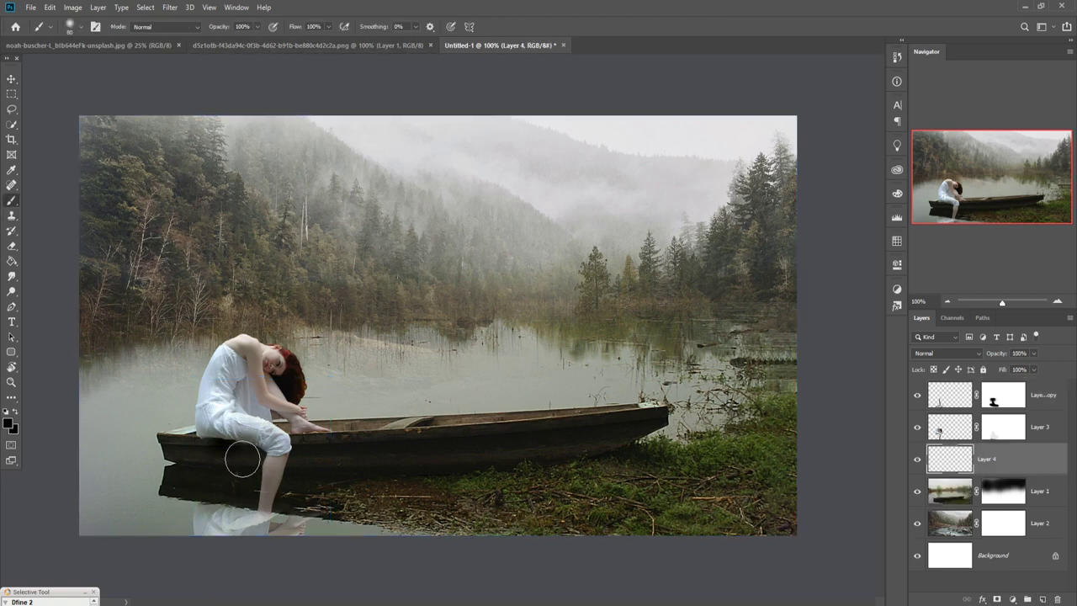
left_click(10, 78)
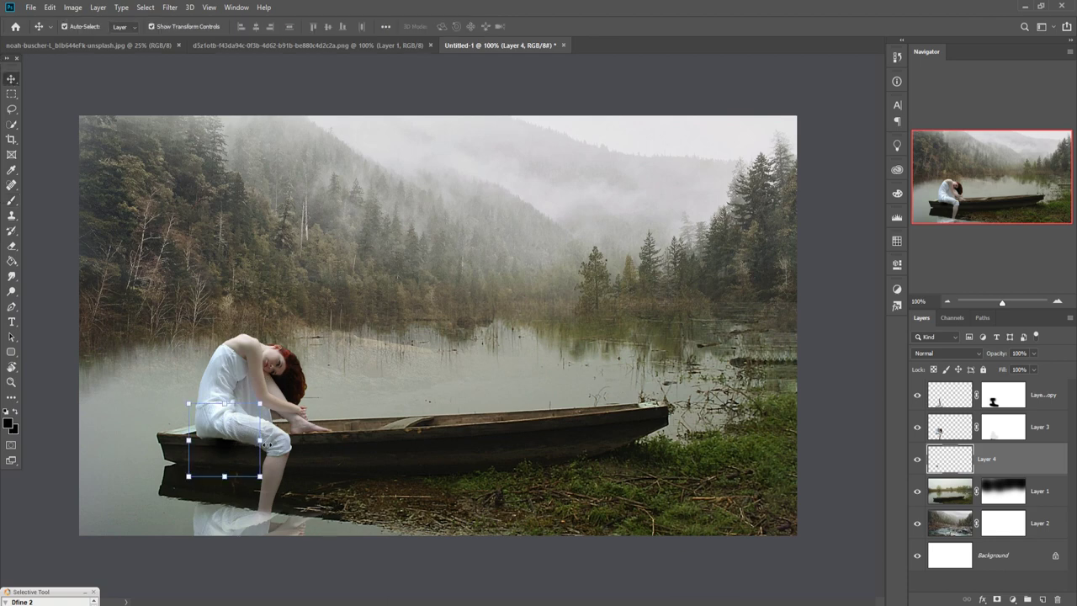
left_click_drag(260, 440, 390, 440)
mouse_move(289, 405)
left_mouse_down()
mouse_move(295, 450)
mouse_move(233, 444)
left_mouse_up()
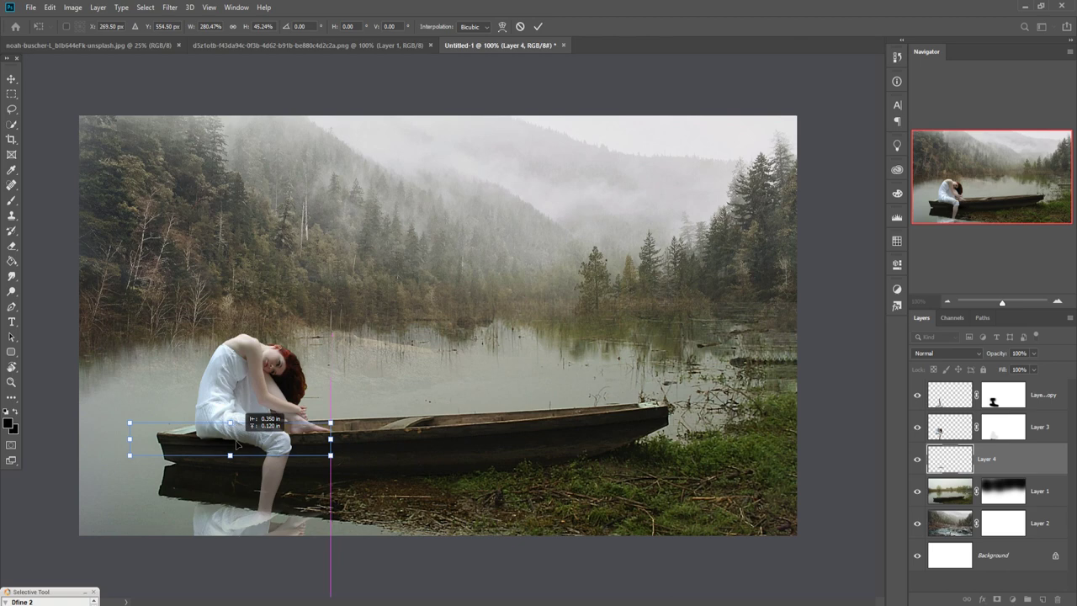
left_click(536, 28)
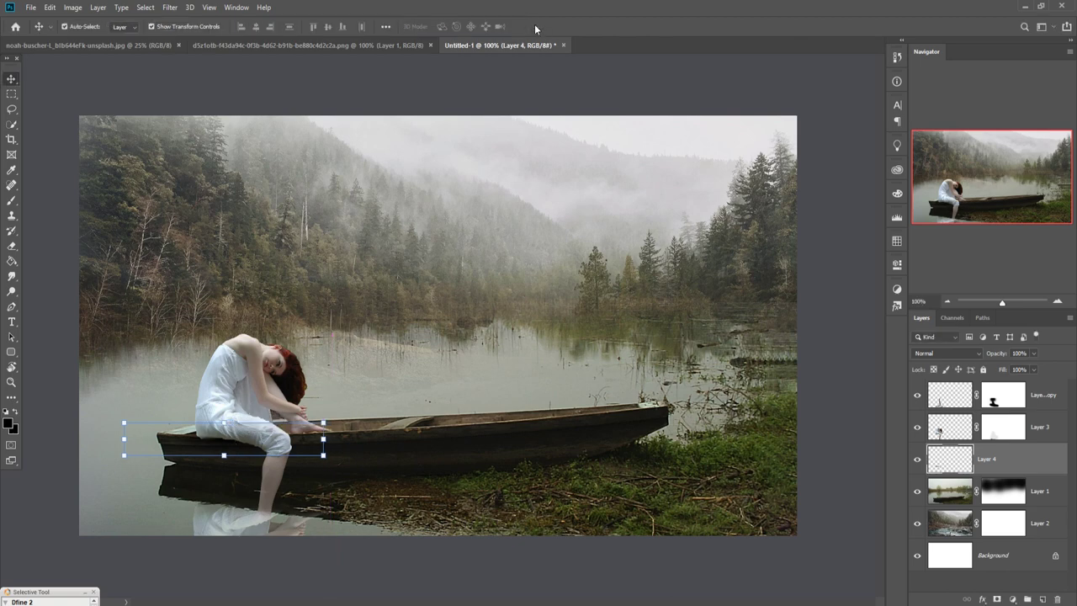
left_click_drag(241, 47, 694, 150)
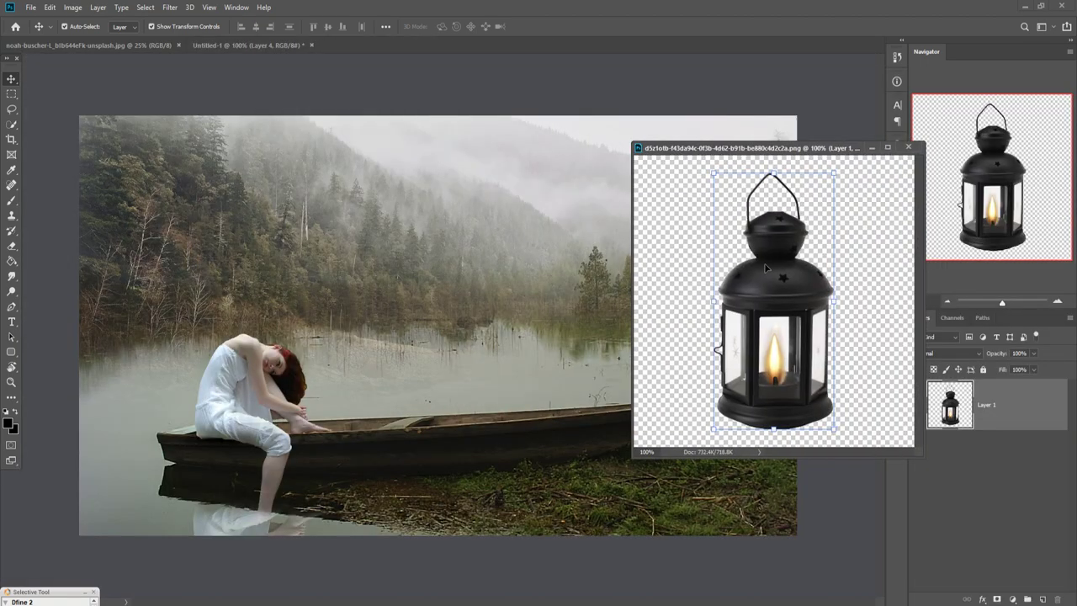
Drag the lantern into Untitled-1, scale it to about 47% and set it on the boat
left_click_drag(770, 295, 483, 366)
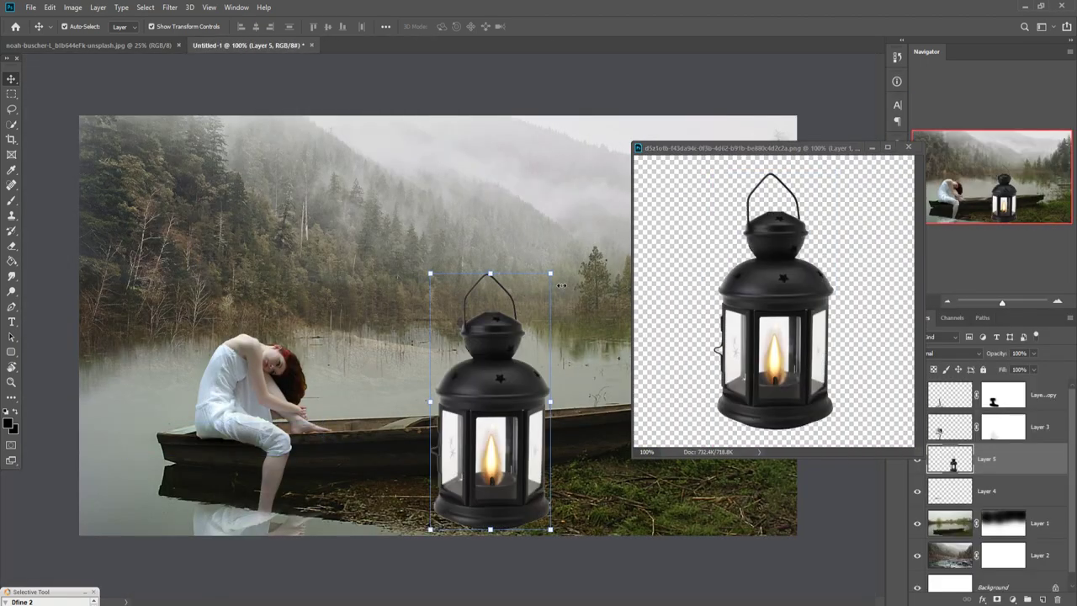
left_click_drag(562, 286, 502, 412)
left_click_drag(467, 450, 426, 341)
left_click(539, 29)
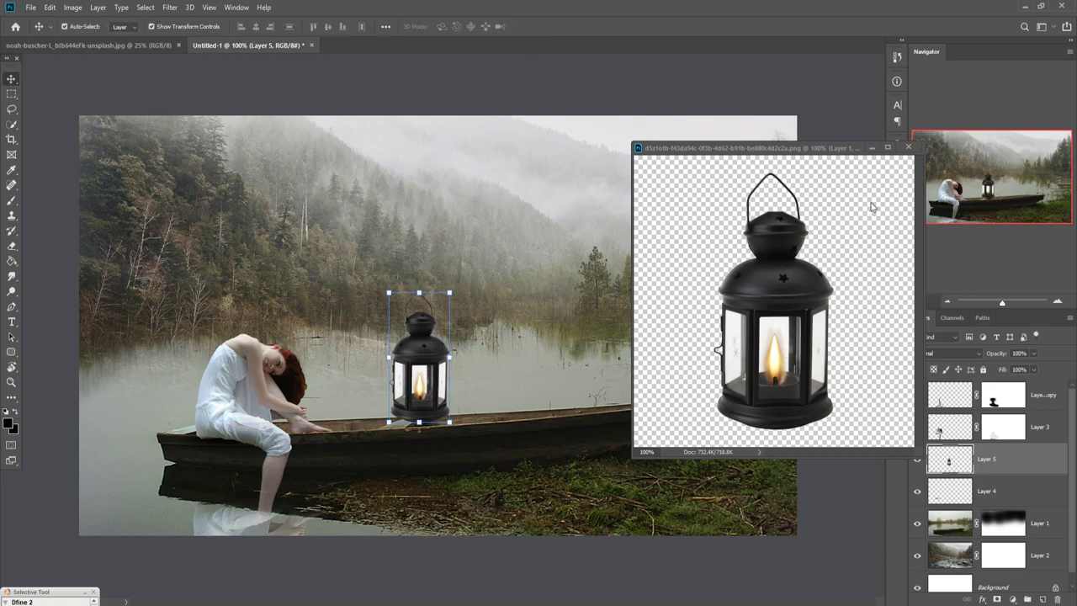
left_click(908, 148)
left_click_drag(455, 300, 426, 373)
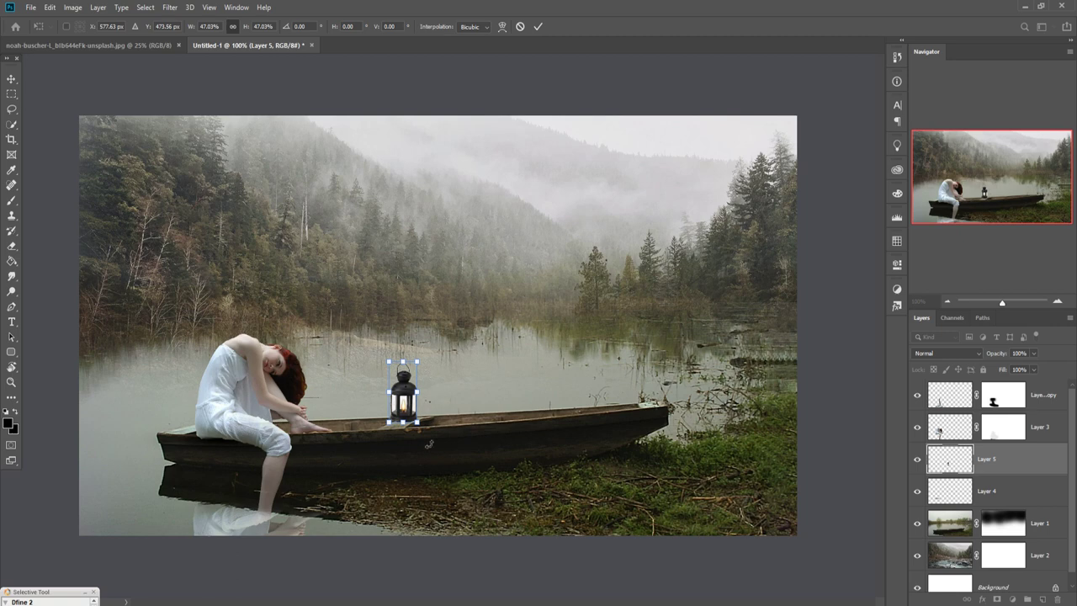
left_click_drag(409, 414, 411, 420)
left_click(537, 26)
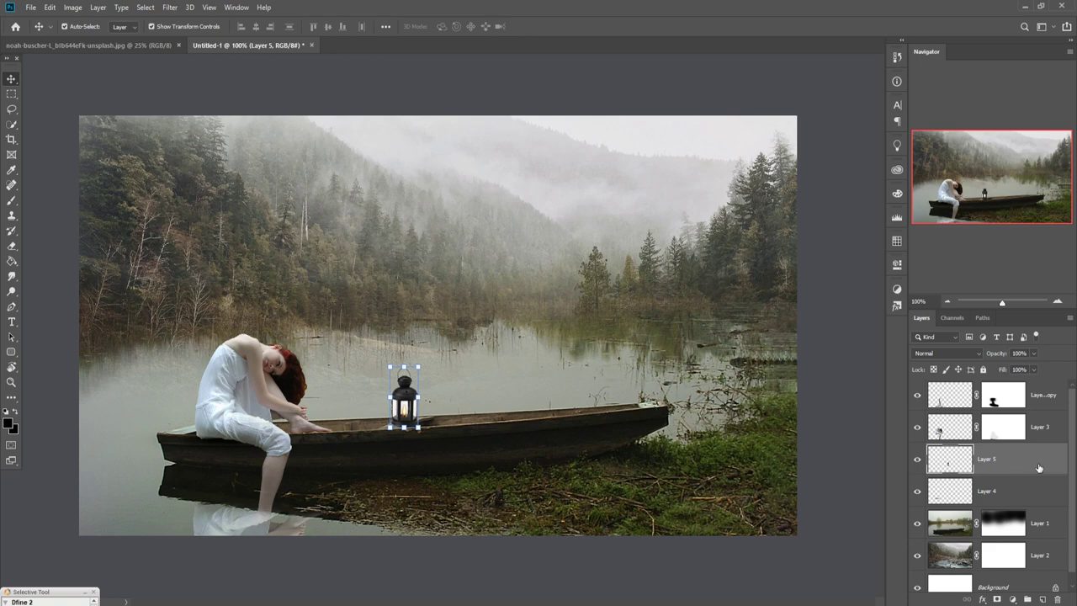
Add a layer mask to the lantern's Layer 5, trying a black stroke over the boat then undoing it
left_click(997, 599)
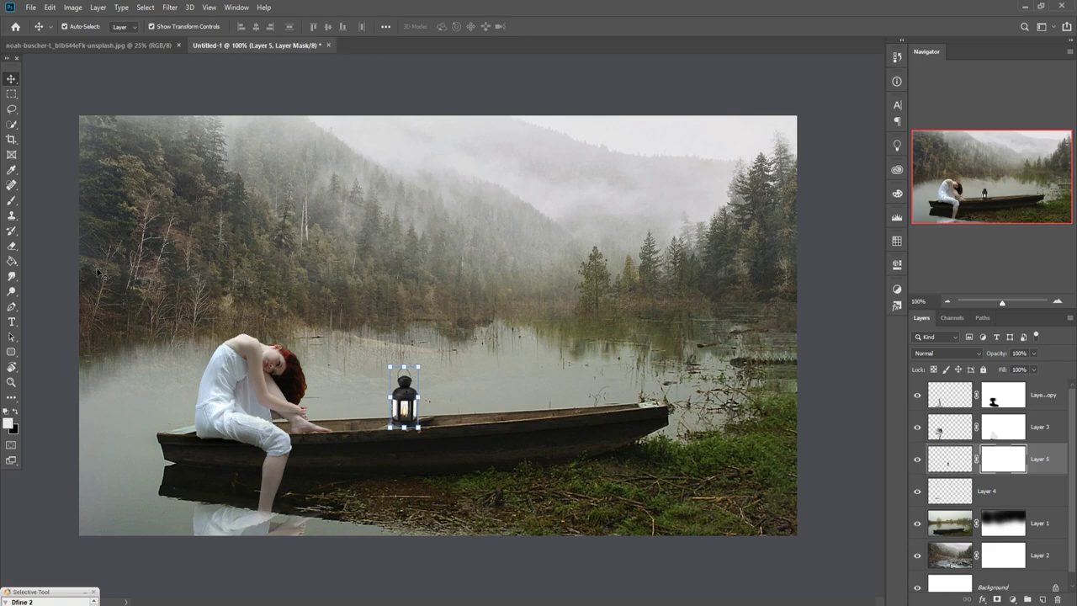
left_click(14, 202)
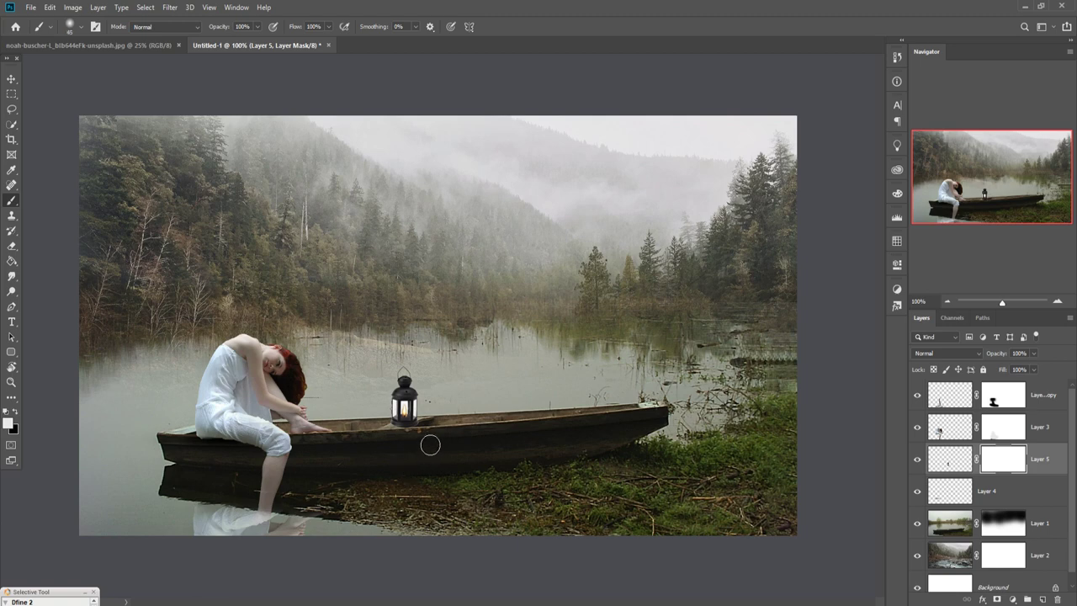
key("bracketleft")
left_click(16, 411)
left_click_drag(408, 442, 428, 442)
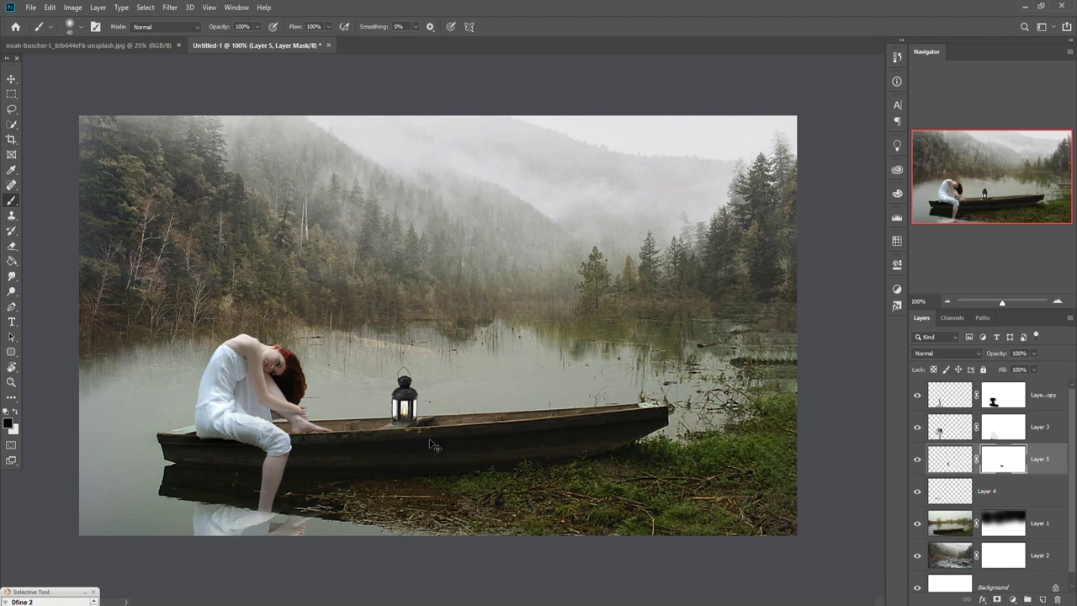
key("ctrl+z")
Nudge the lantern slightly left and add an empty layer above Layer 4
key("v")
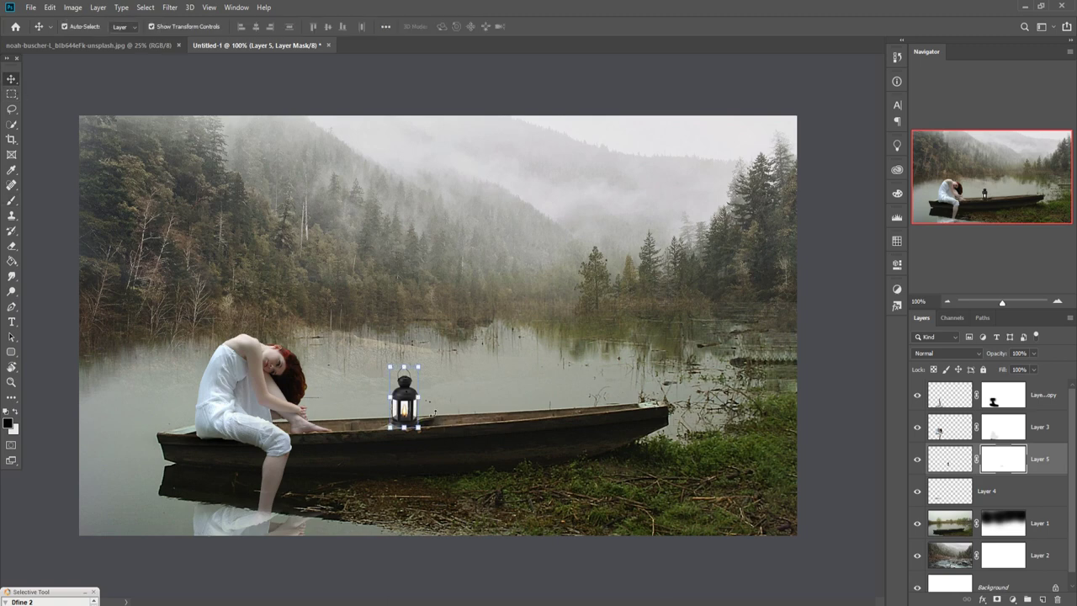
key("Left")
key("Left")
key("Left")
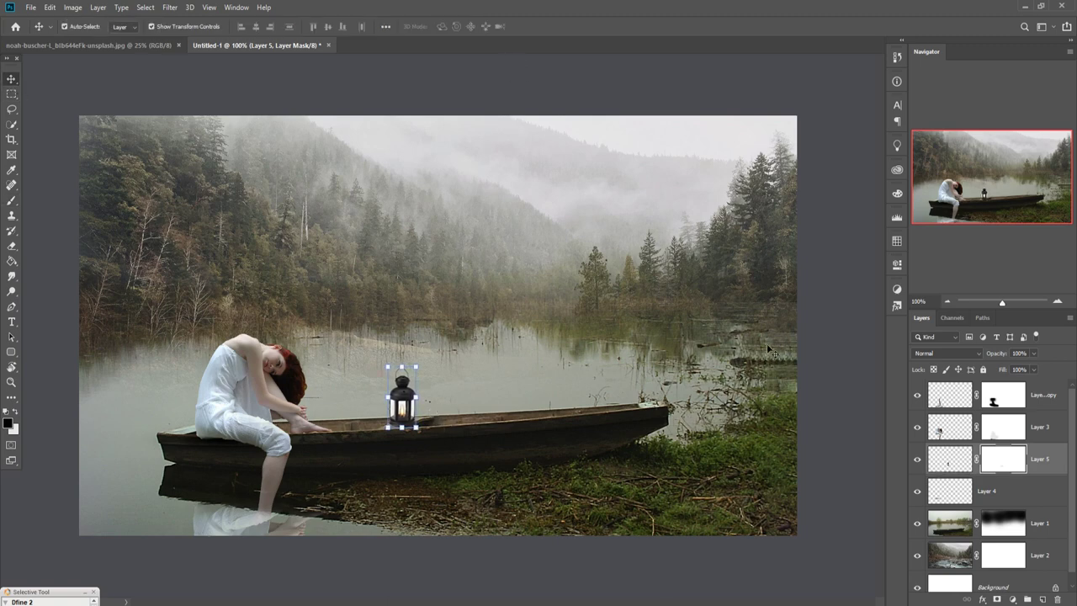
left_click(1039, 493)
left_click(1042, 599)
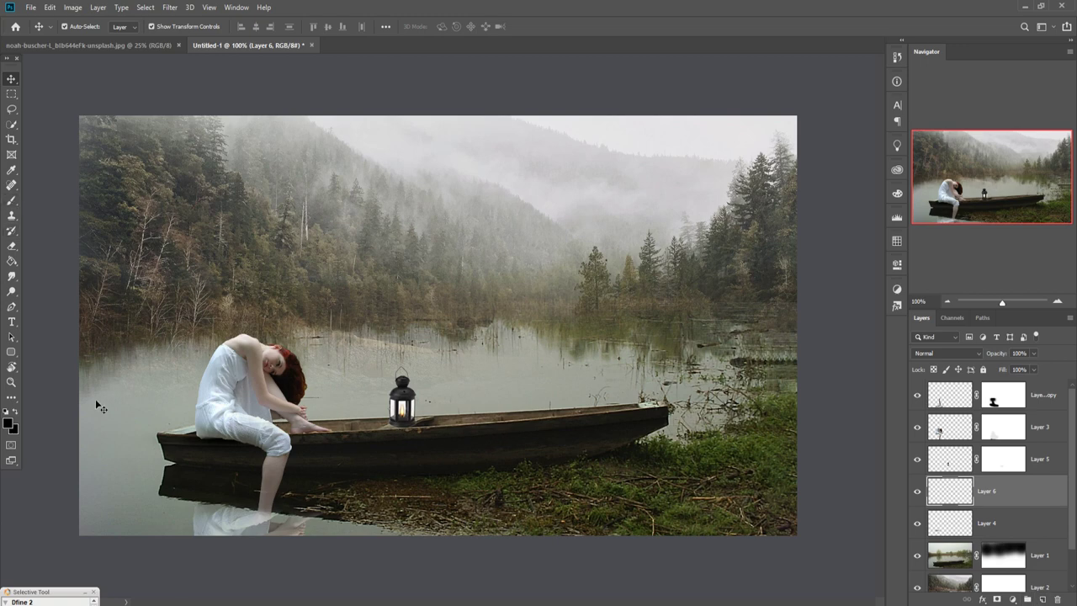
Paint a dark spot on Layer 6 and stretch it to 400% width under the lantern's base
left_click(12, 201)
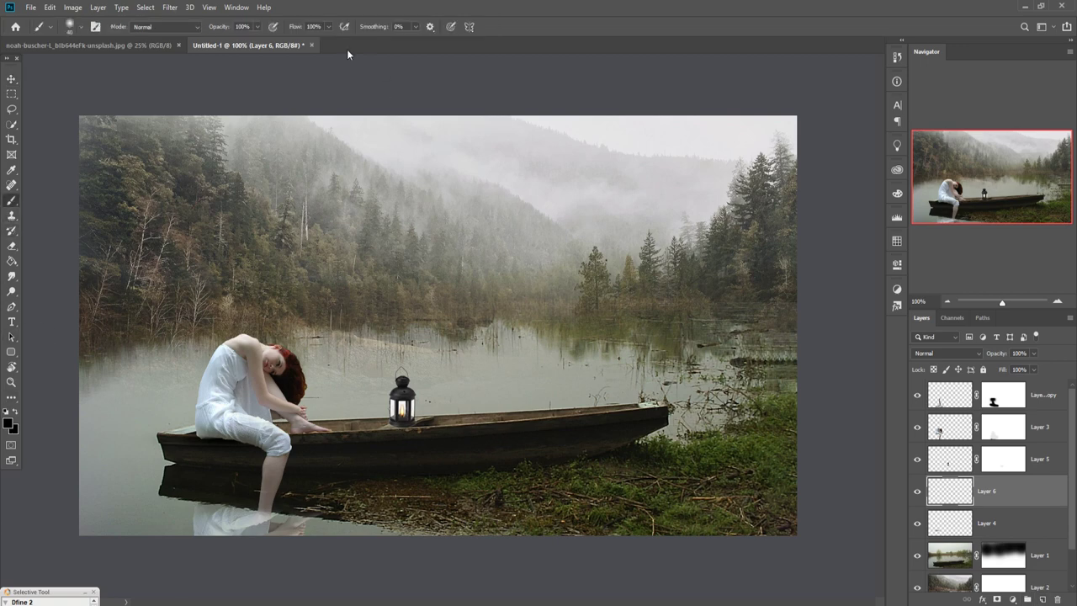
left_click_drag(395, 432, 410, 438)
left_click(12, 79)
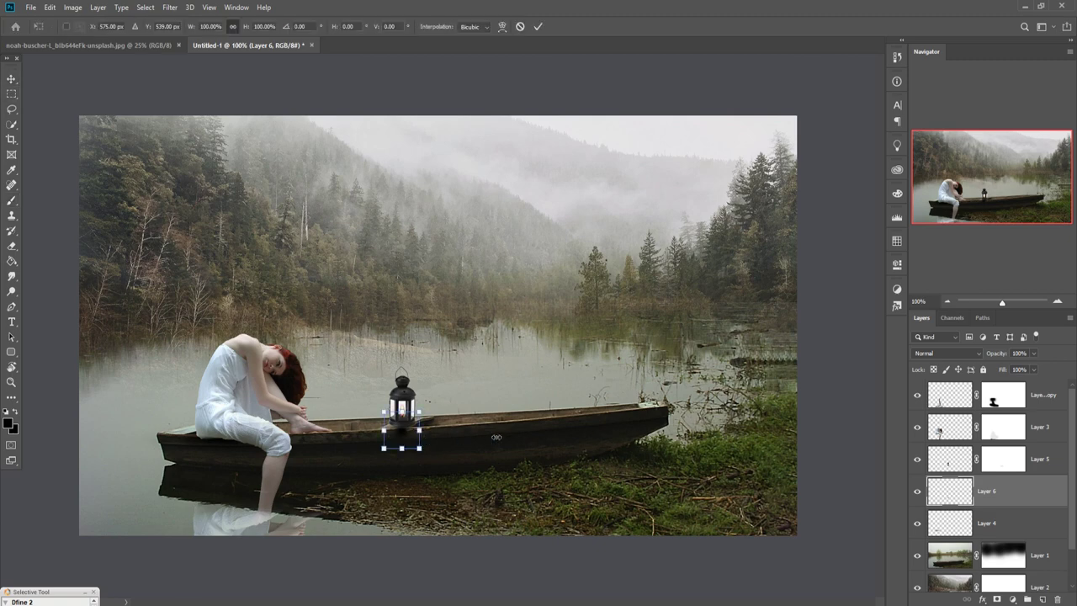
left_click_drag(423, 444, 524, 445)
mouse_move(461, 432)
left_mouse_down()
mouse_move(413, 427)
mouse_move(411, 451)
left_mouse_up()
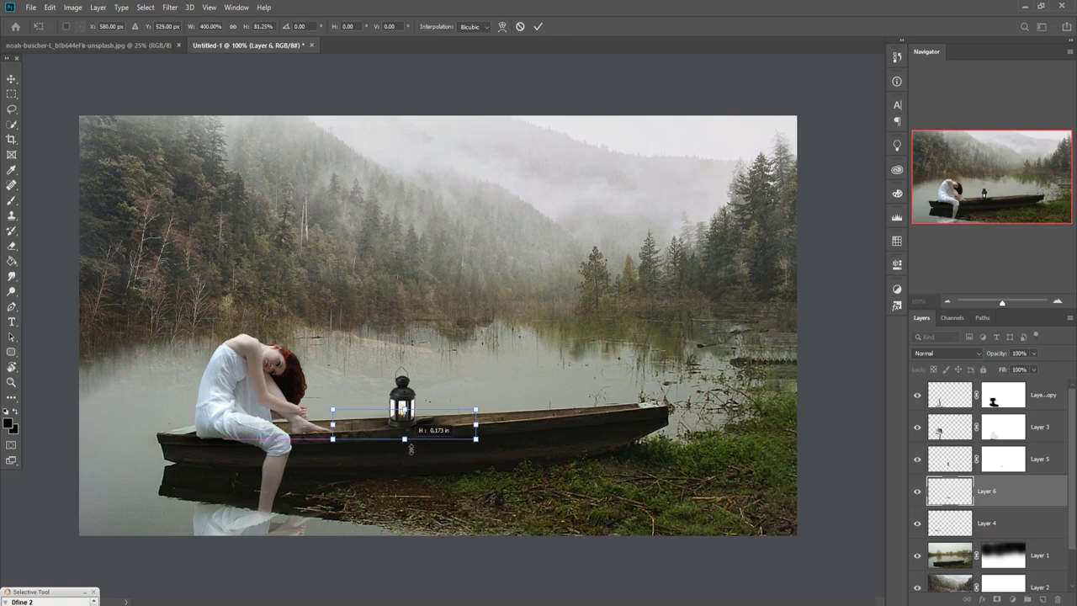
key("Left")
key("Left")
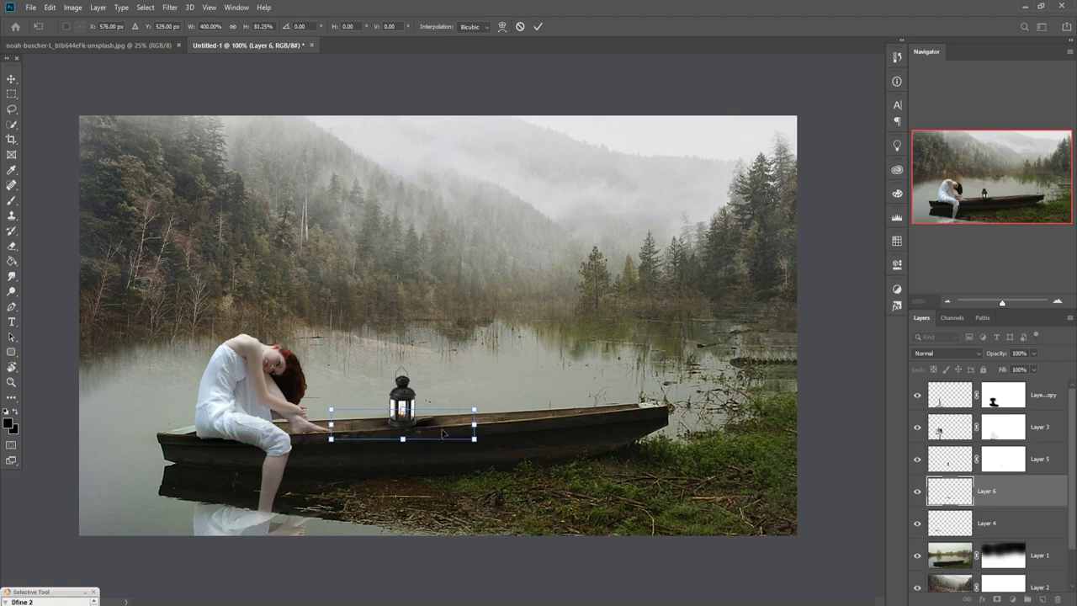
key("Down")
key("Down")
key("Down")
key("Left")
key("Left")
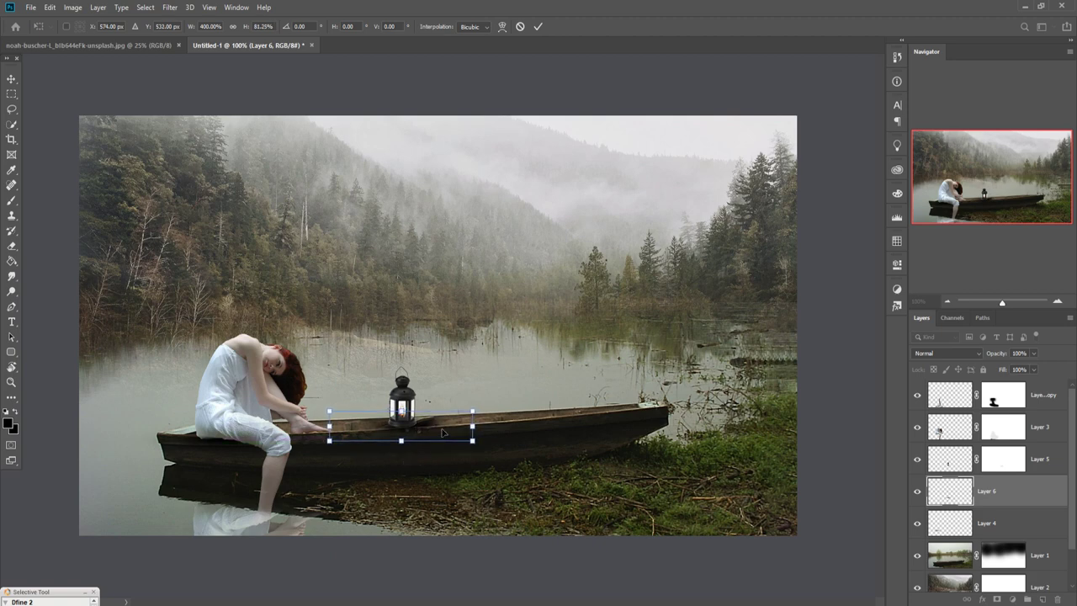
left_click(538, 26)
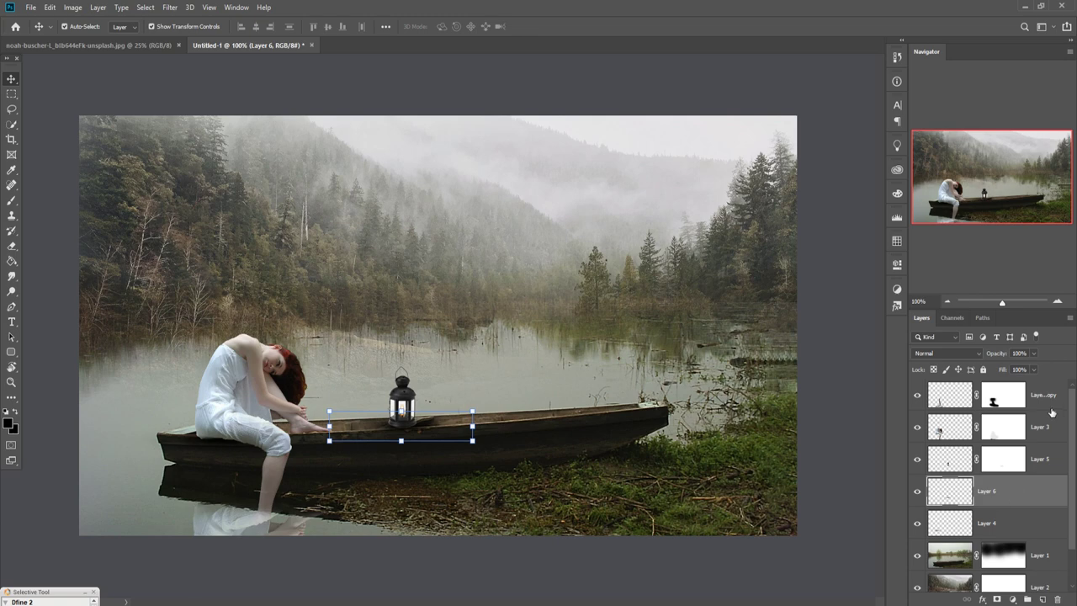
Select Layer 1 and discard an unneeded empty layer
left_click(1051, 560)
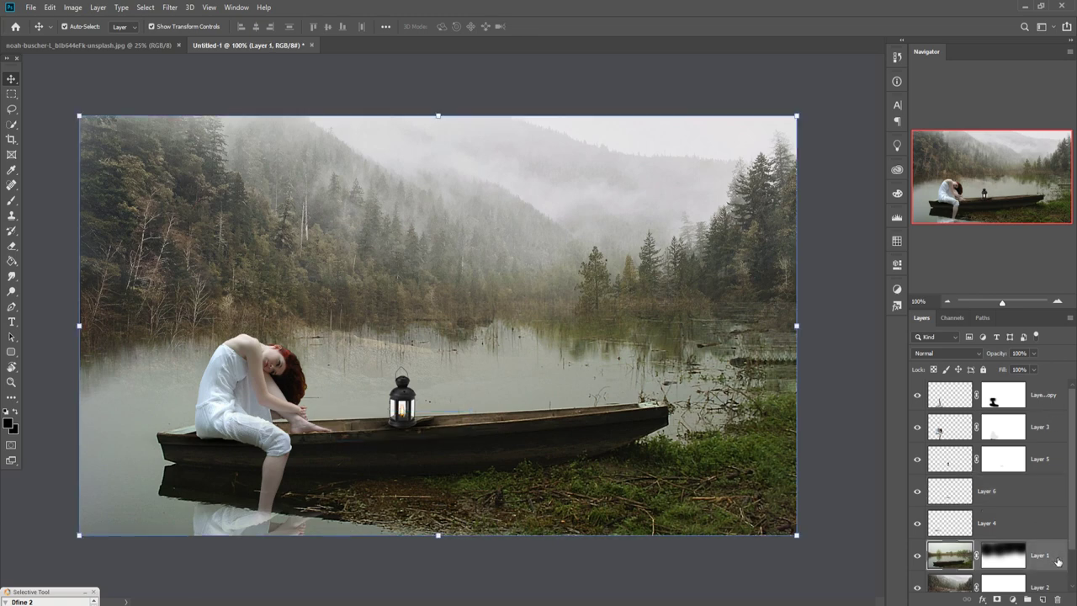
left_click(1044, 600)
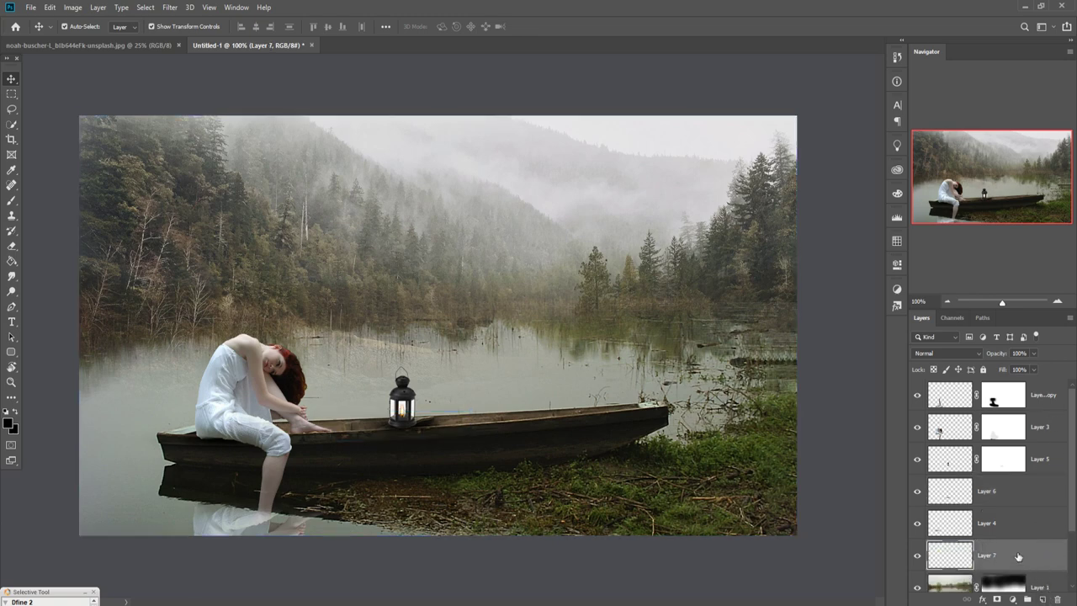
key("ctrl+z")
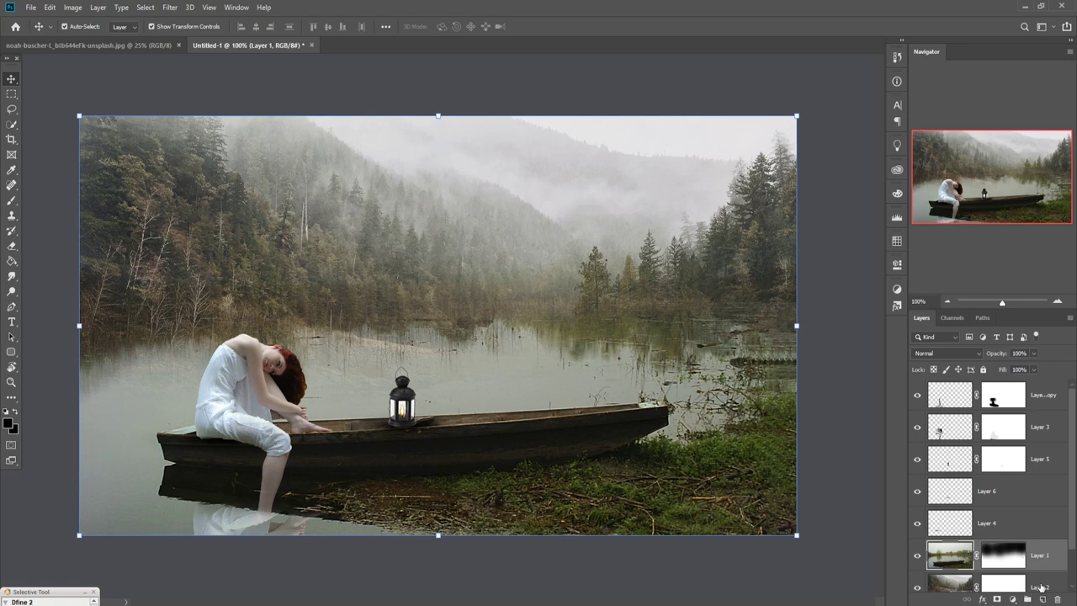
Add a Color Balance adjustment, delete it, and add Curves above Layer 1 instead
left_click(1014, 599)
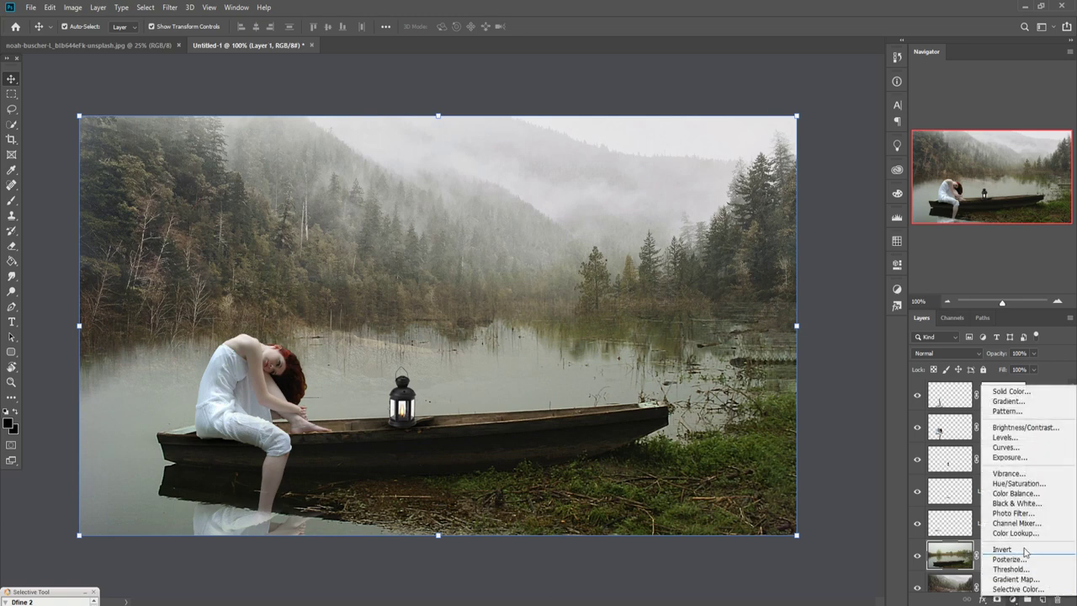
left_click(1014, 495)
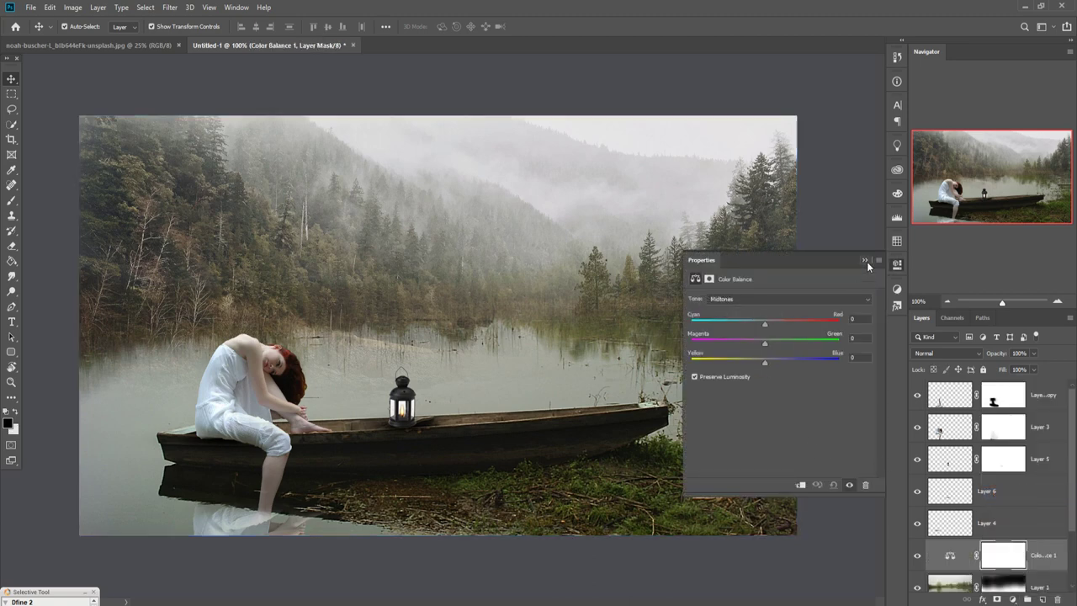
left_click(865, 260)
key("Delete")
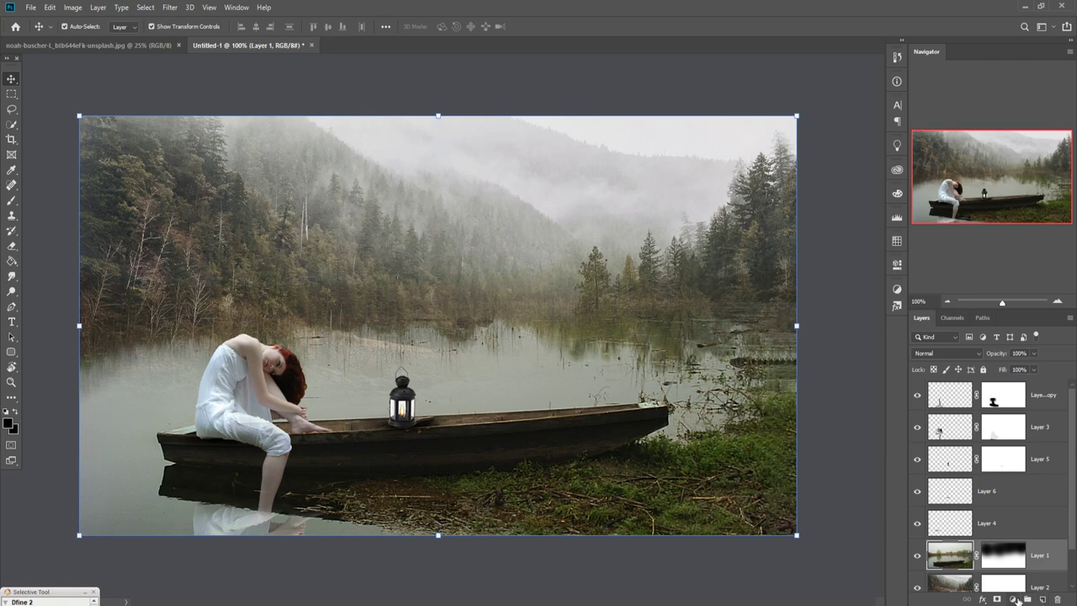
left_click(1014, 599)
left_click(1014, 445)
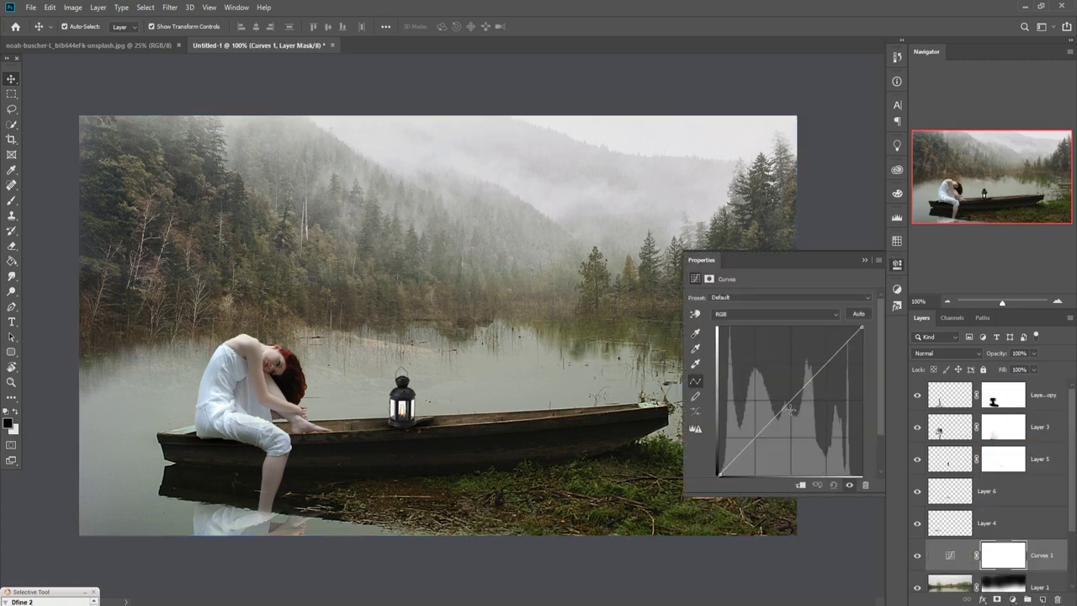
Bend Curves 1 to darken the image with deeper shadows and slightly lifted highlights
left_click_drag(792, 407, 810, 413)
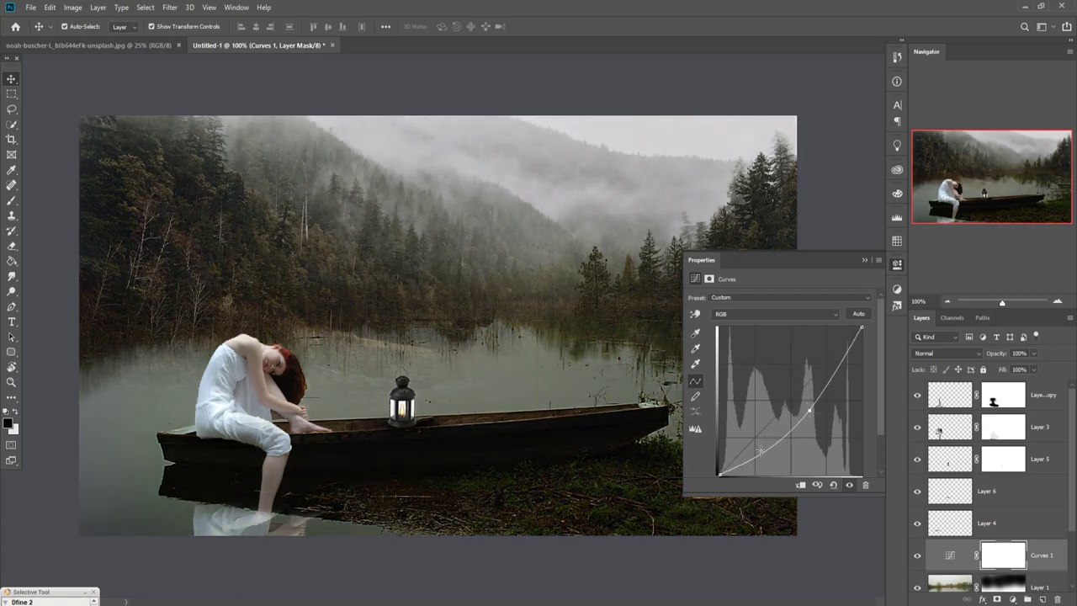
left_click_drag(781, 451, 773, 443)
left_click_drag(832, 383, 836, 375)
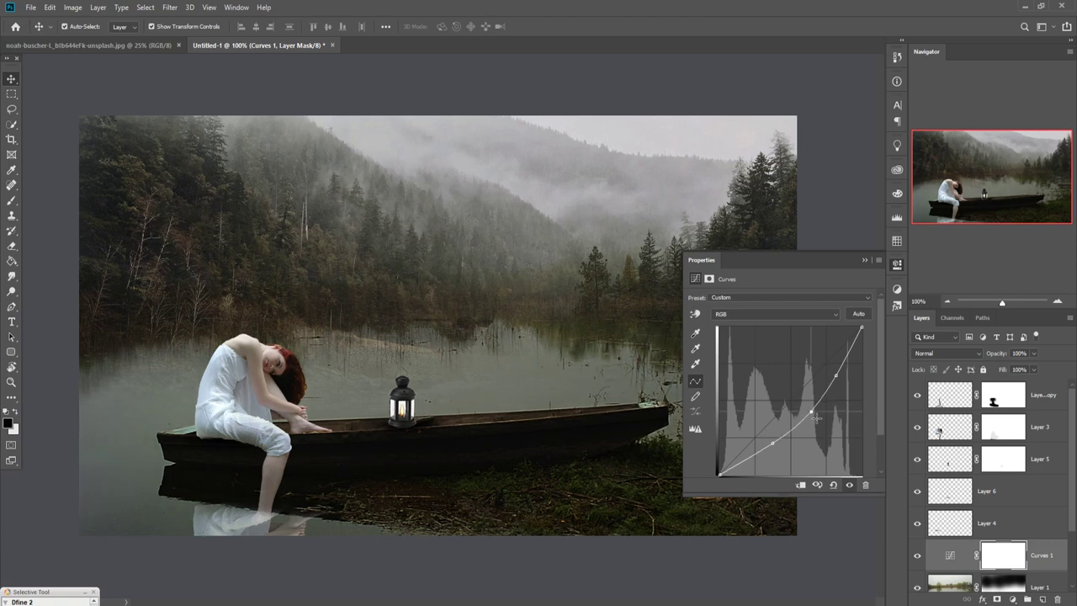
left_click_drag(813, 413, 812, 414)
left_click(864, 261)
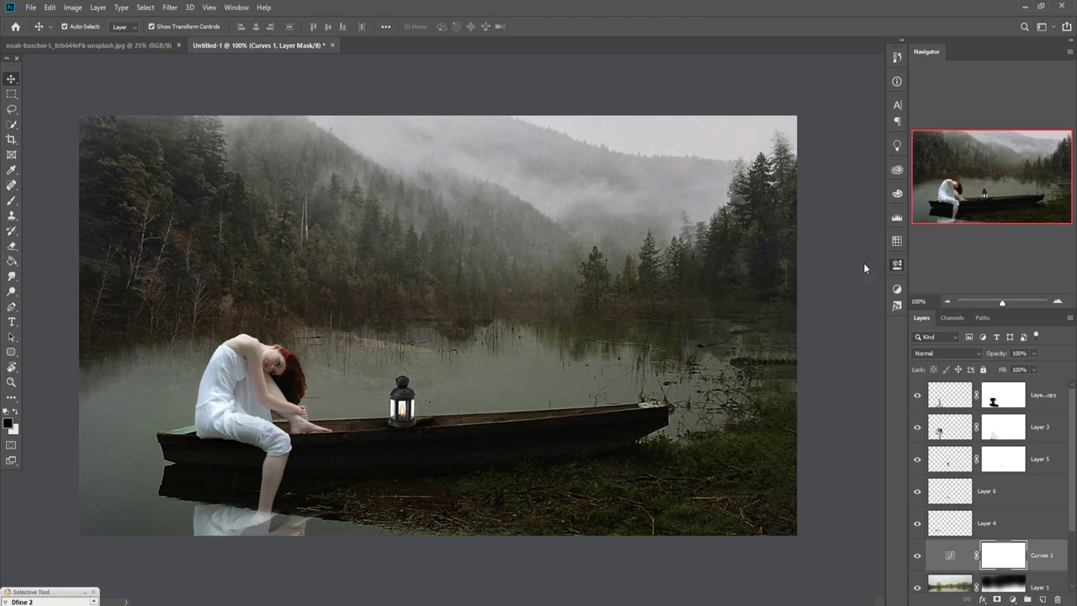
Target the Curves 1 adjustment layer rather than its mask
left_click(1051, 560)
scroll(1052, 560, "down", 1)
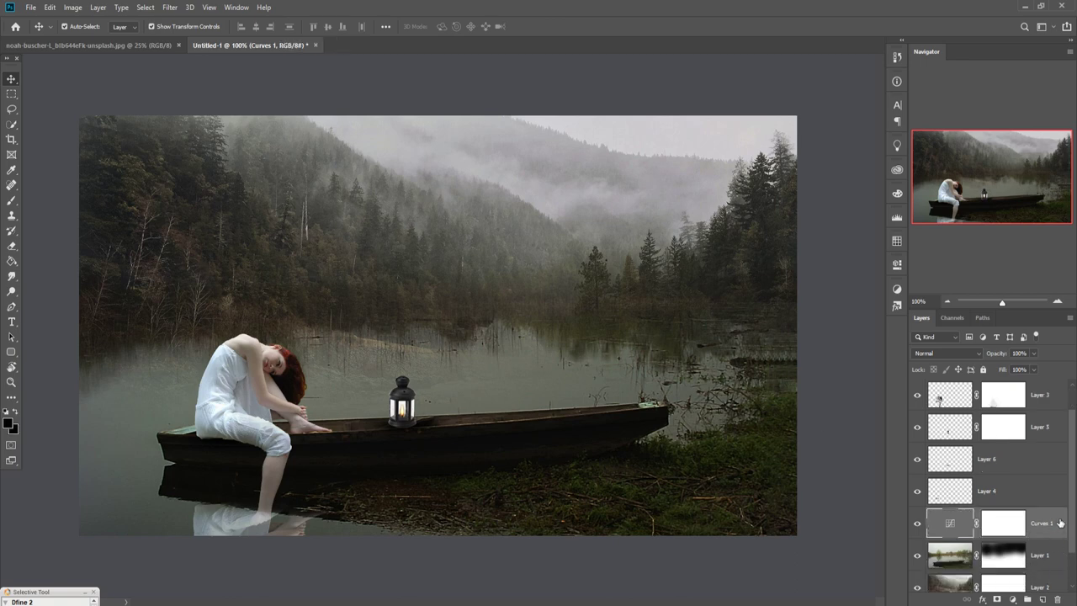
scroll(1060, 523, "up", 1)
scroll(1058, 523, "down", 2)
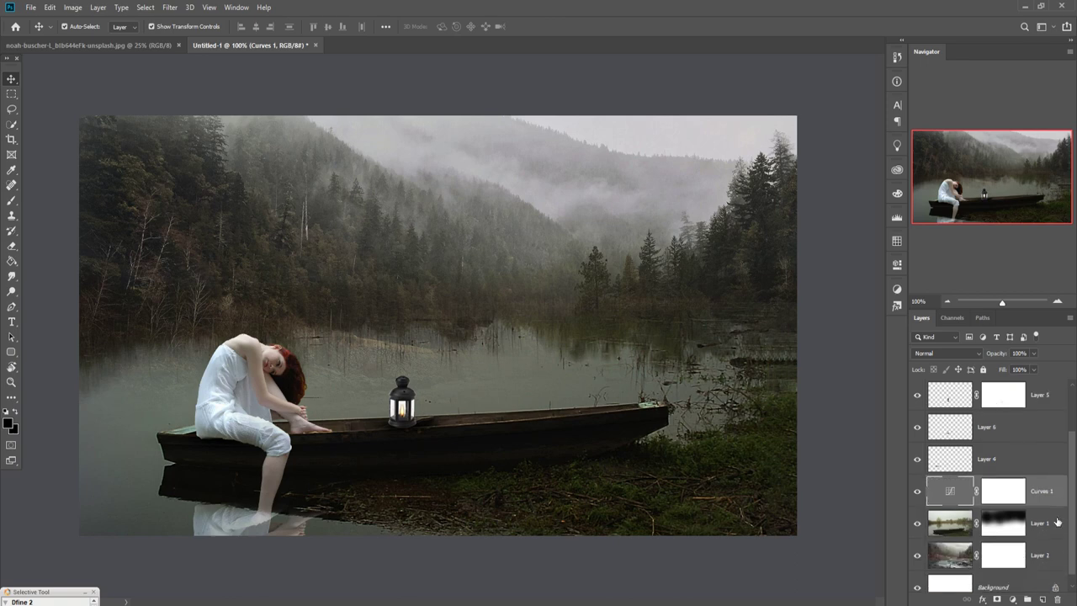
scroll(1047, 505, "up", 2)
Bring the lens-flare image into the lake composite as a new layer
left_click(993, 461)
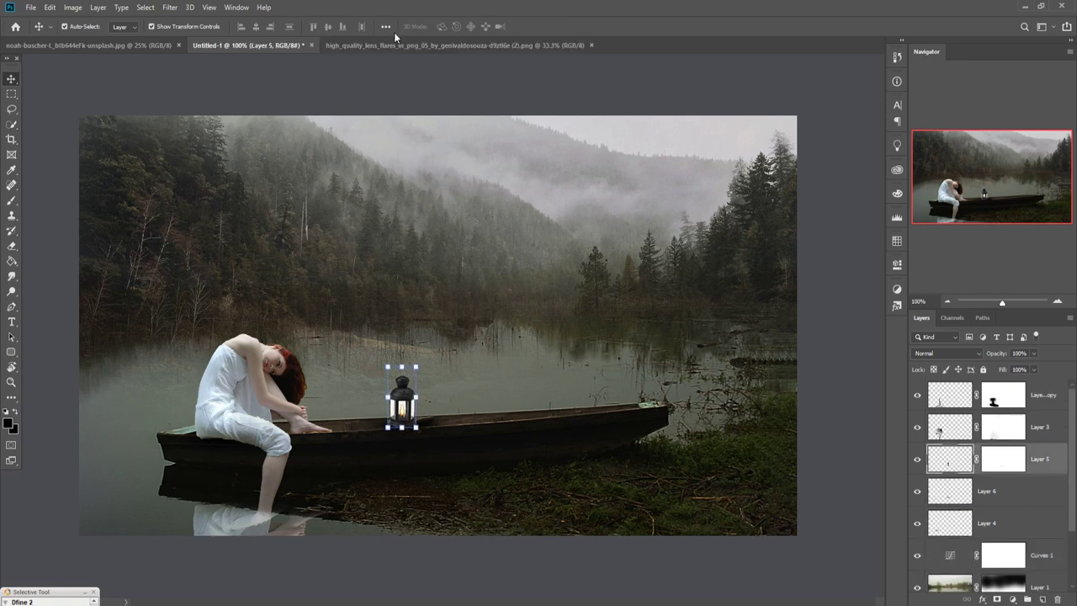
left_click(394, 44)
mouse_move(394, 44)
left_mouse_down()
mouse_move(904, 328)
mouse_move(475, 315)
left_mouse_up()
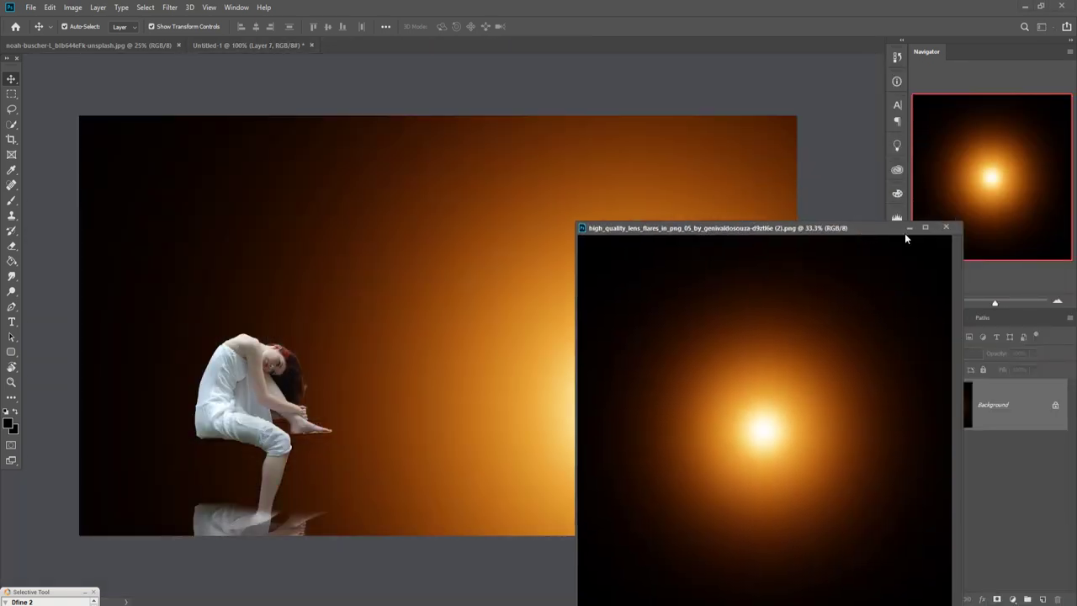
left_click(907, 233)
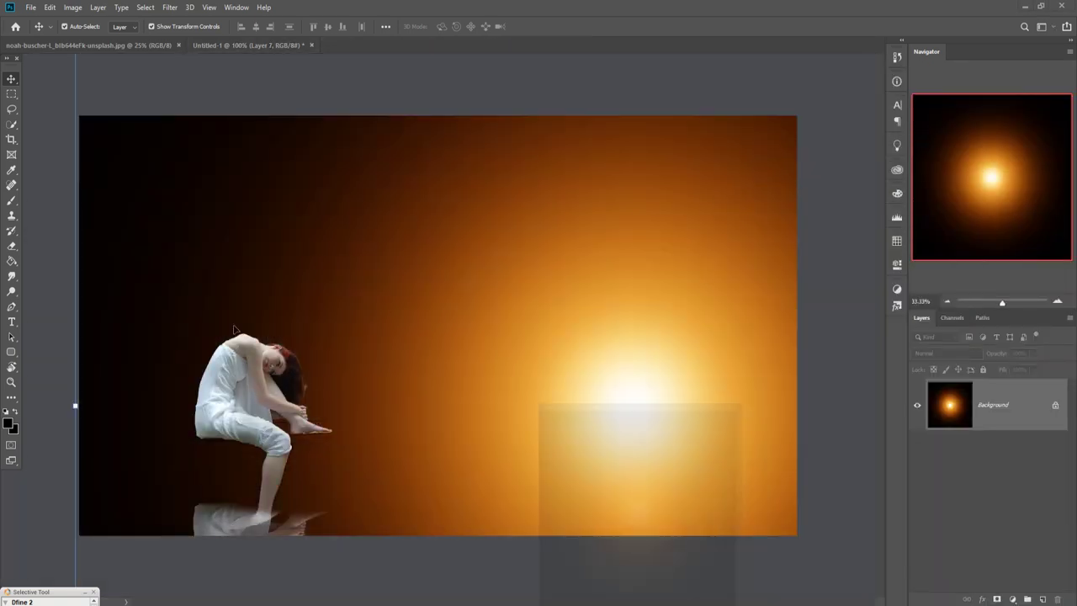
left_click_drag(81, 412, 697, 413)
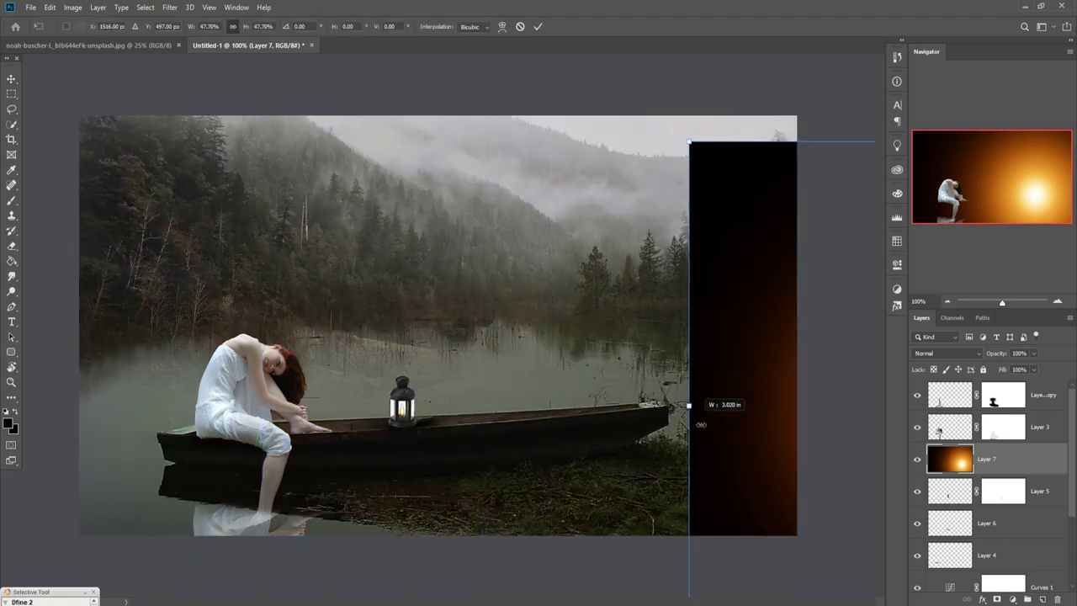
Scale the flare down to about 30% and move it up and right
key("ctrl+t")
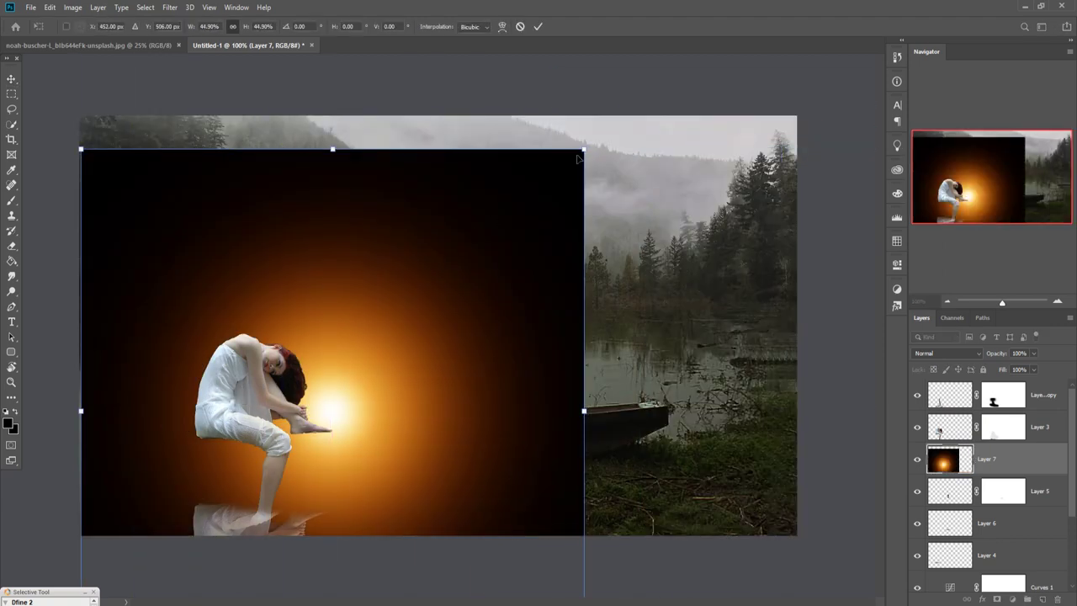
left_click_drag(579, 157, 413, 320)
mouse_move(326, 446)
left_mouse_down()
mouse_move(468, 357)
mouse_move(469, 374)
left_mouse_up()
left_click(540, 30)
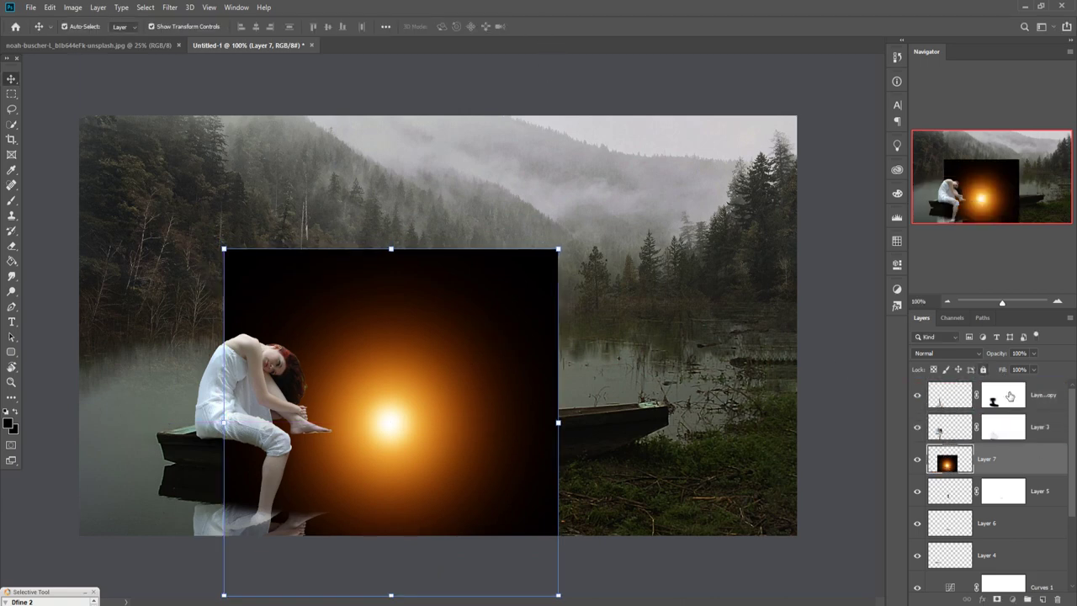
Move the flare layer to the top in Screen mode, shrunk and centred on the lantern
left_click_drag(1033, 454, 1009, 389)
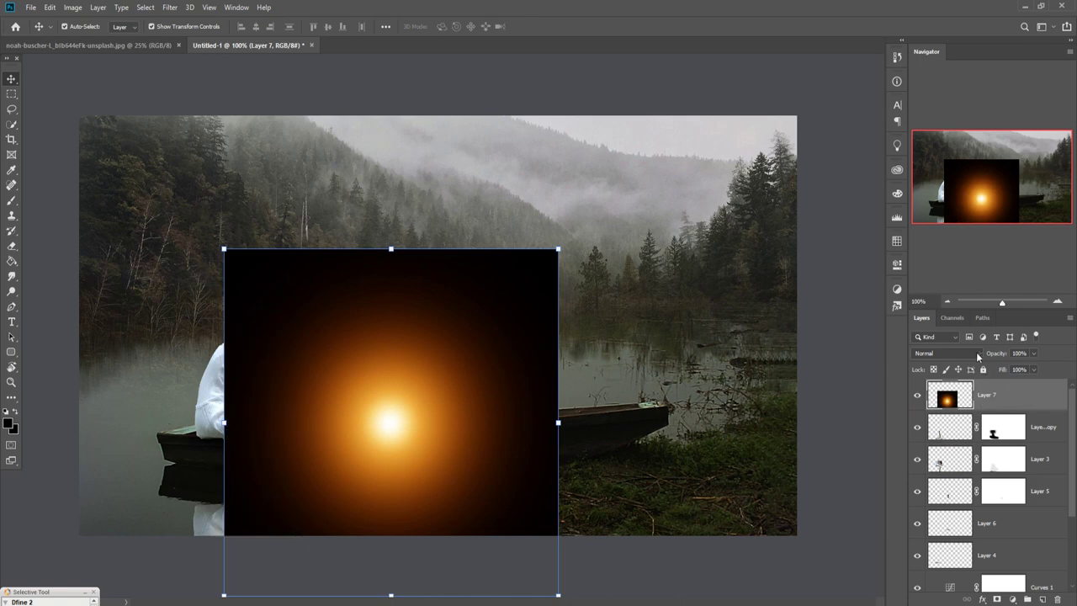
left_click(974, 353)
left_click(934, 413)
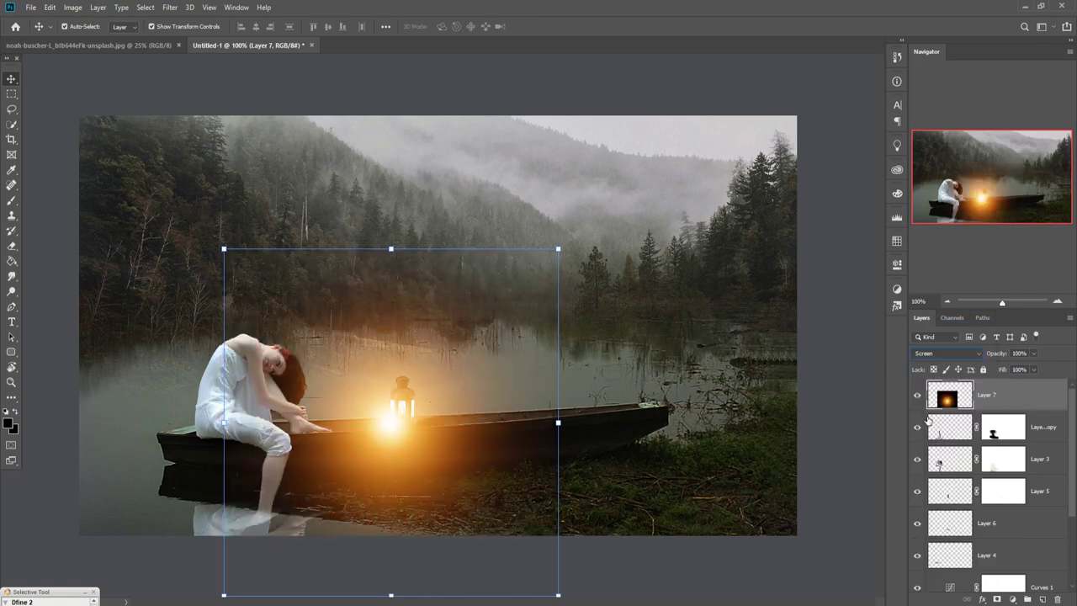
left_click_drag(558, 249, 486, 321)
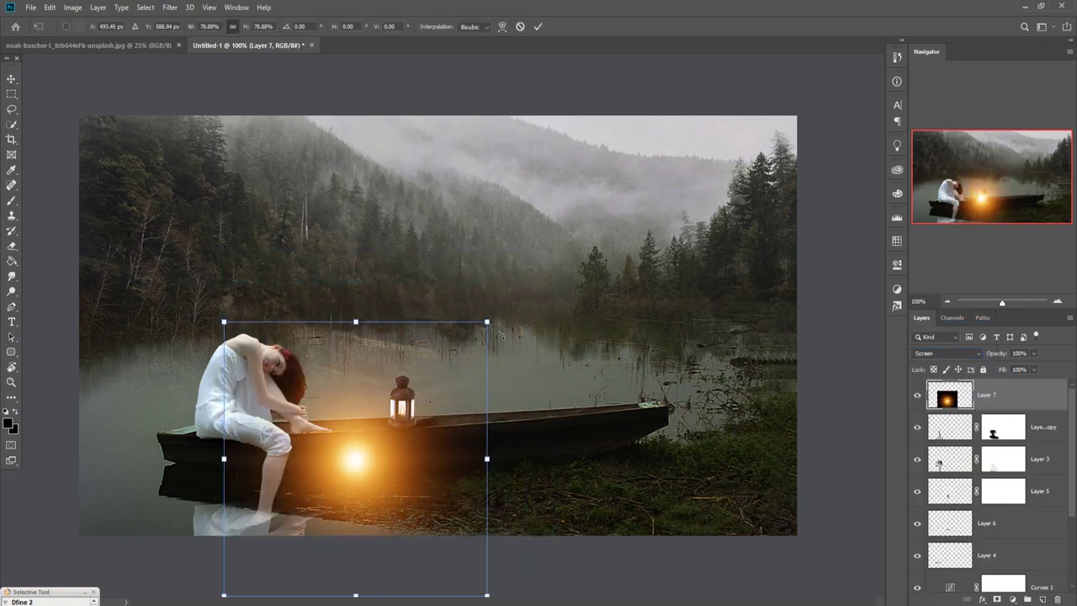
left_click_drag(350, 460, 396, 407)
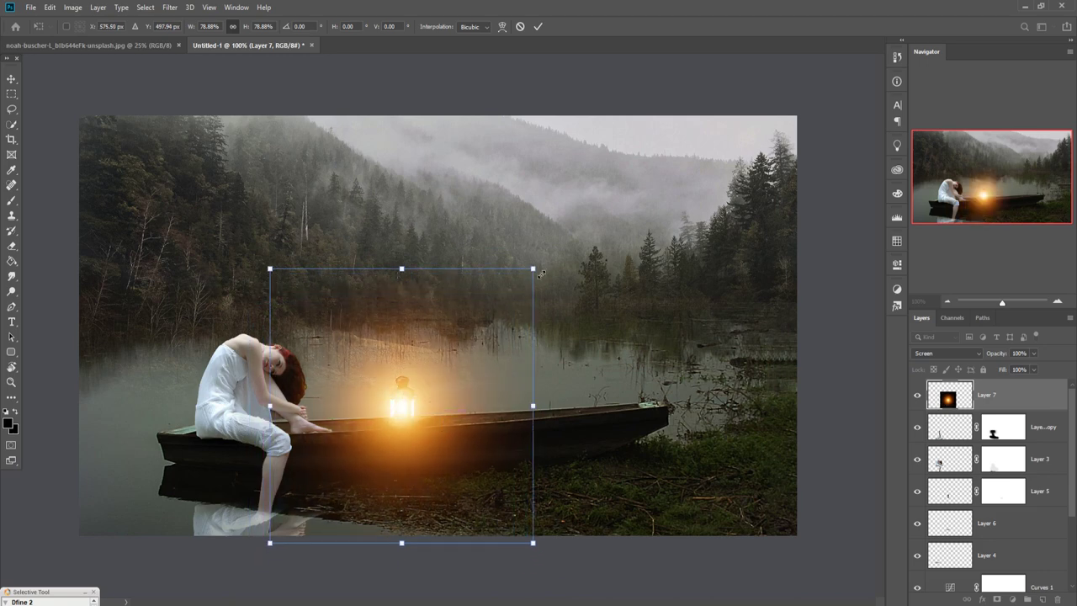
left_click_drag(541, 273, 480, 334)
left_click_drag(378, 436, 403, 405)
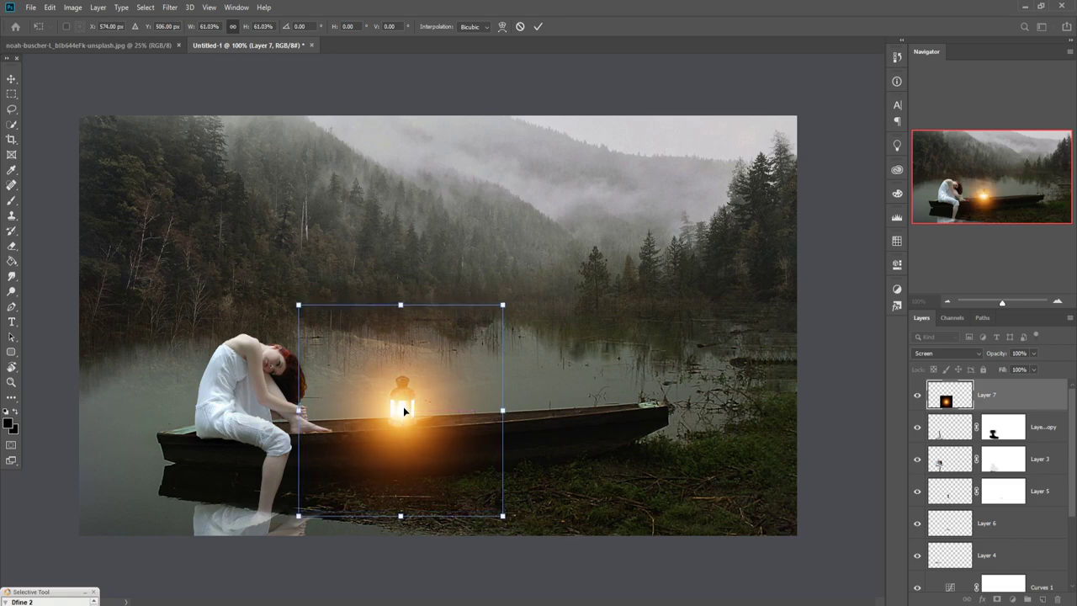
Commit the glow and Camera Raw Layer 3: Exposure -0.35, Highlights -22, Whites -22
left_click(538, 26)
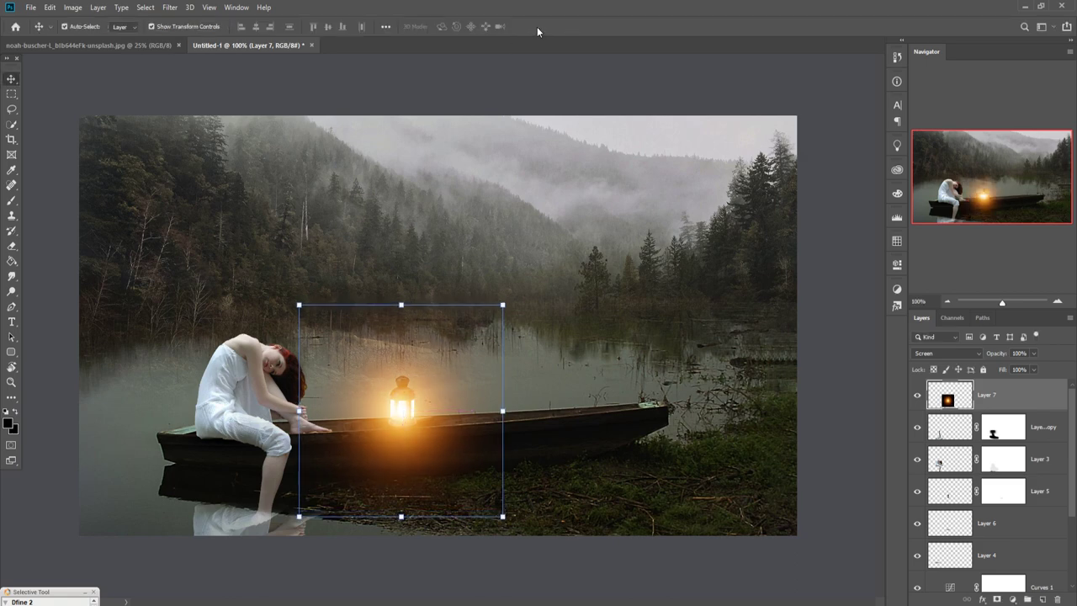
left_click(949, 466)
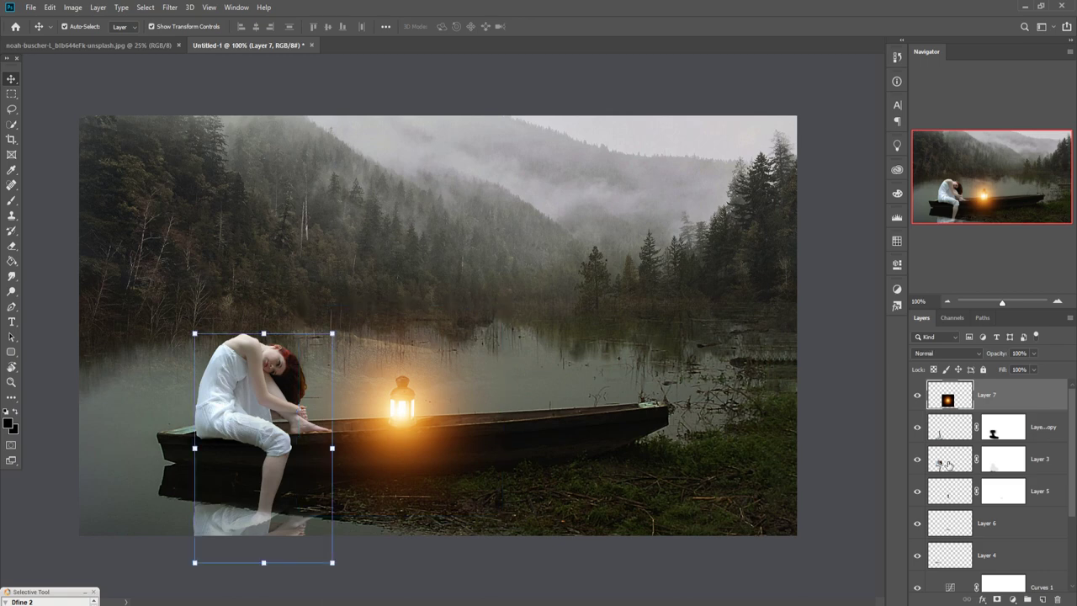
left_click(169, 8)
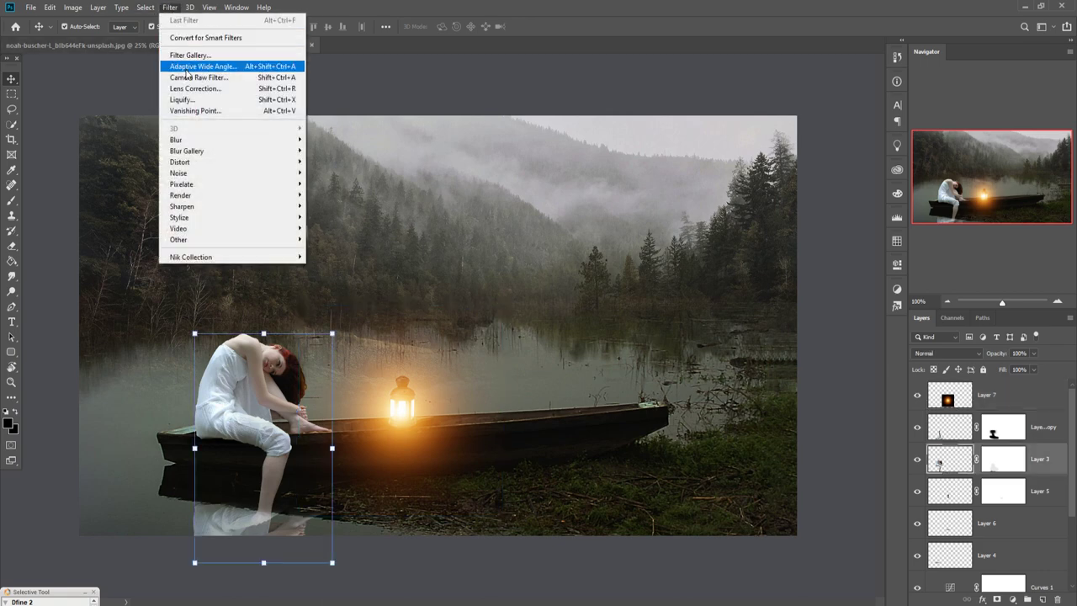
left_click(188, 78)
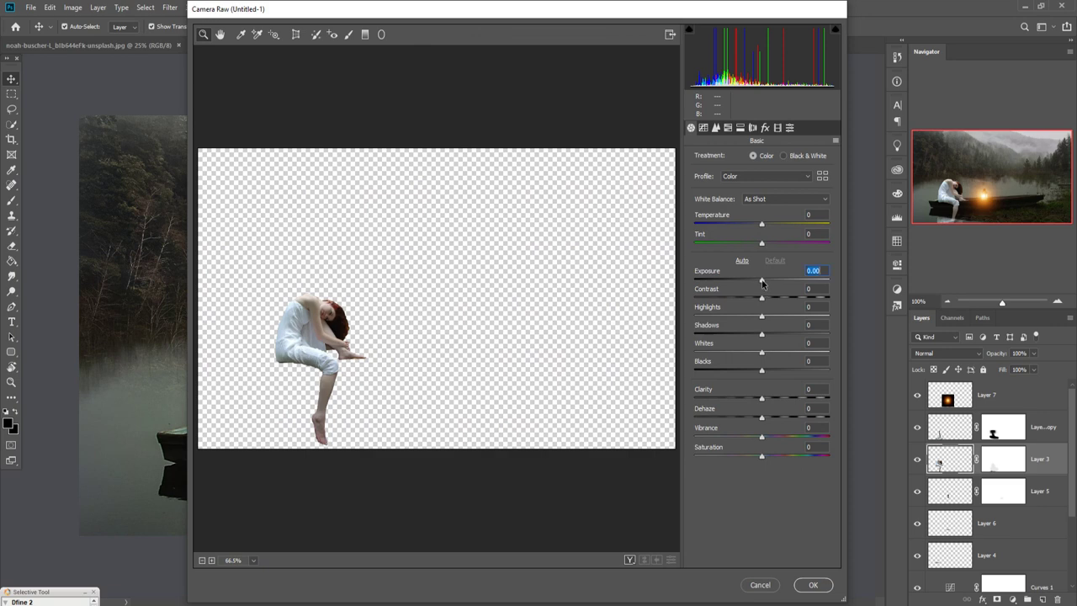
left_click_drag(763, 282, 747, 316)
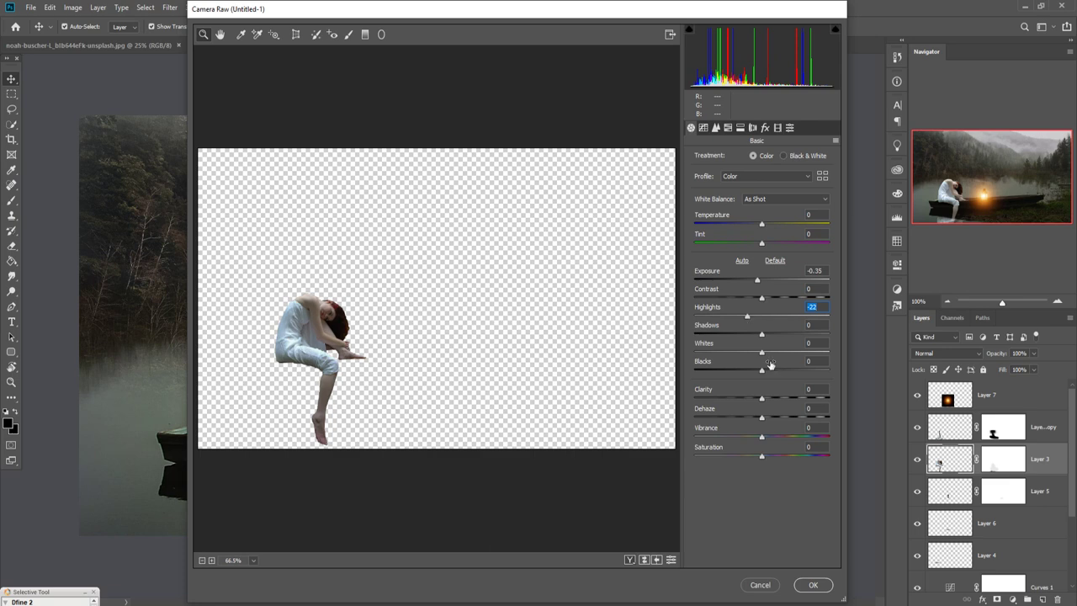
left_click_drag(764, 355, 747, 355)
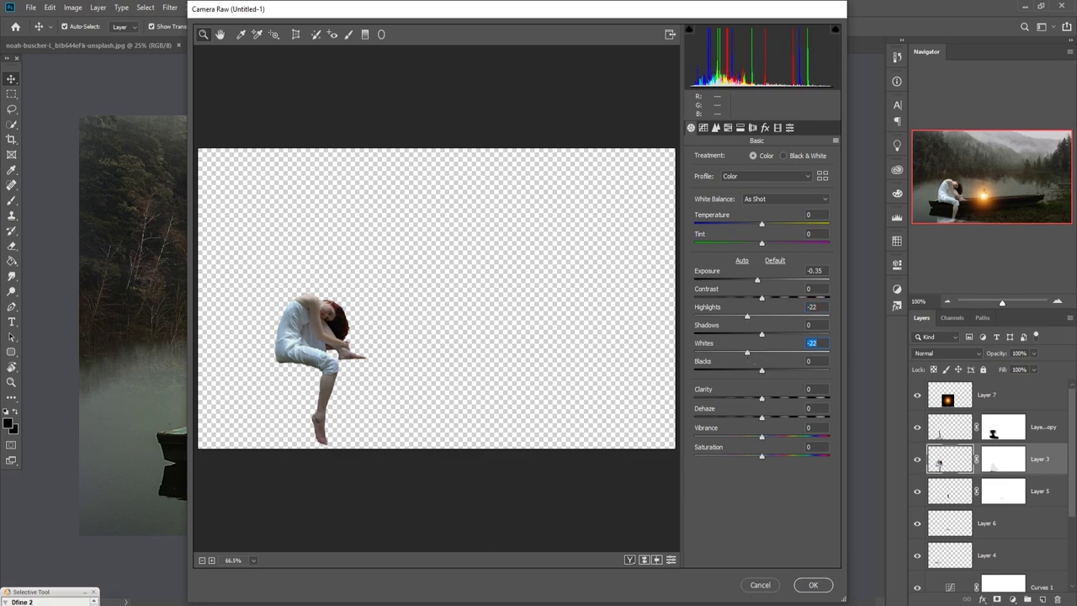
left_click(805, 587)
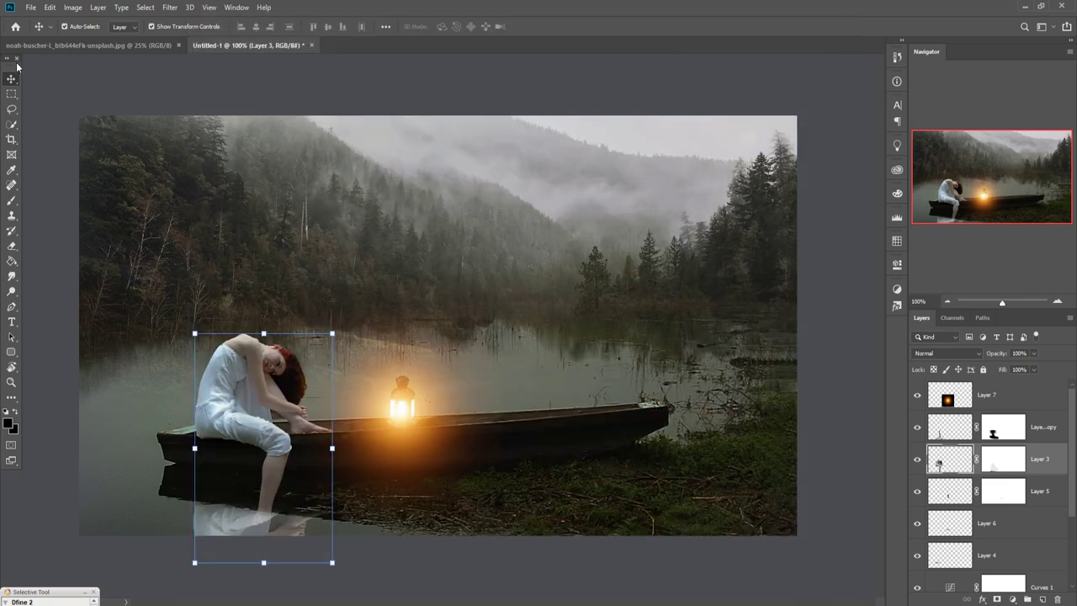
Add a new layer above Curves 1 and set the brush colour to orange #fb993b
left_click(1047, 432)
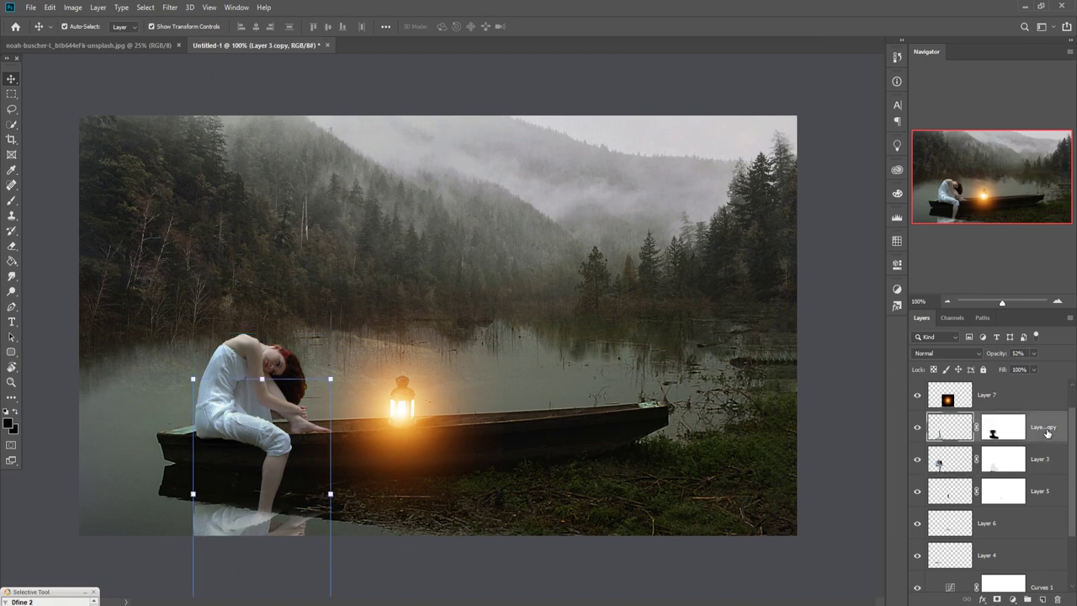
scroll(1047, 433, "down", 3)
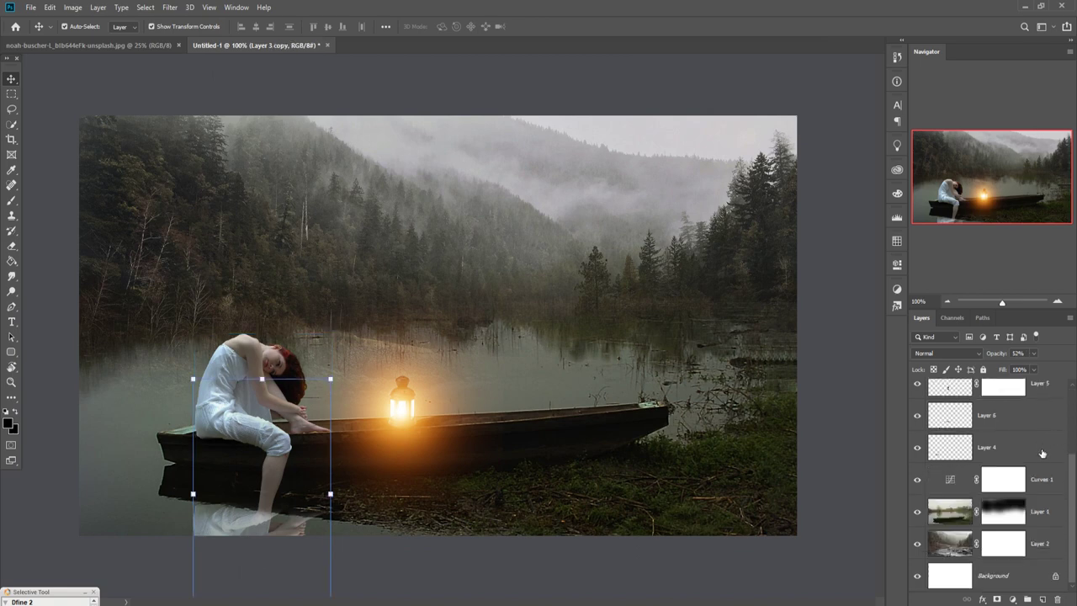
left_click(1050, 491)
left_click(1043, 598)
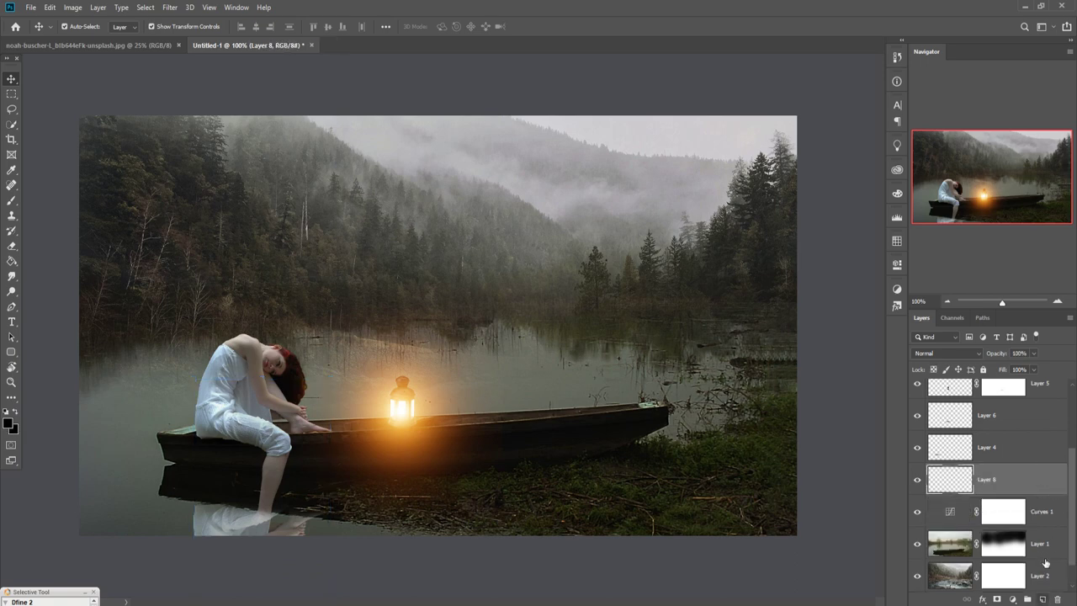
left_click(12, 202)
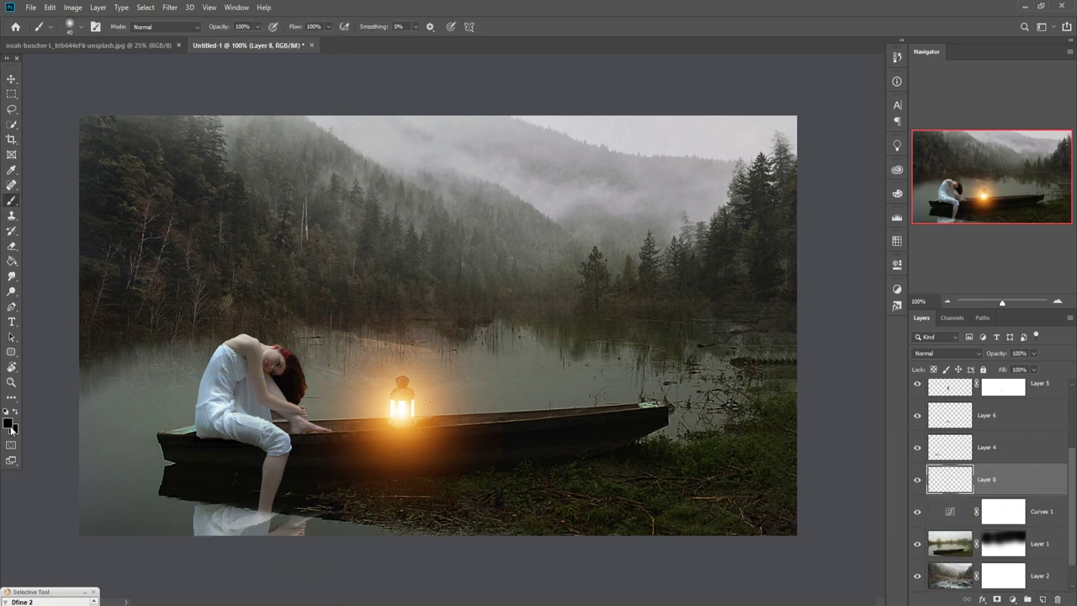
left_click(9, 425)
left_click(417, 448)
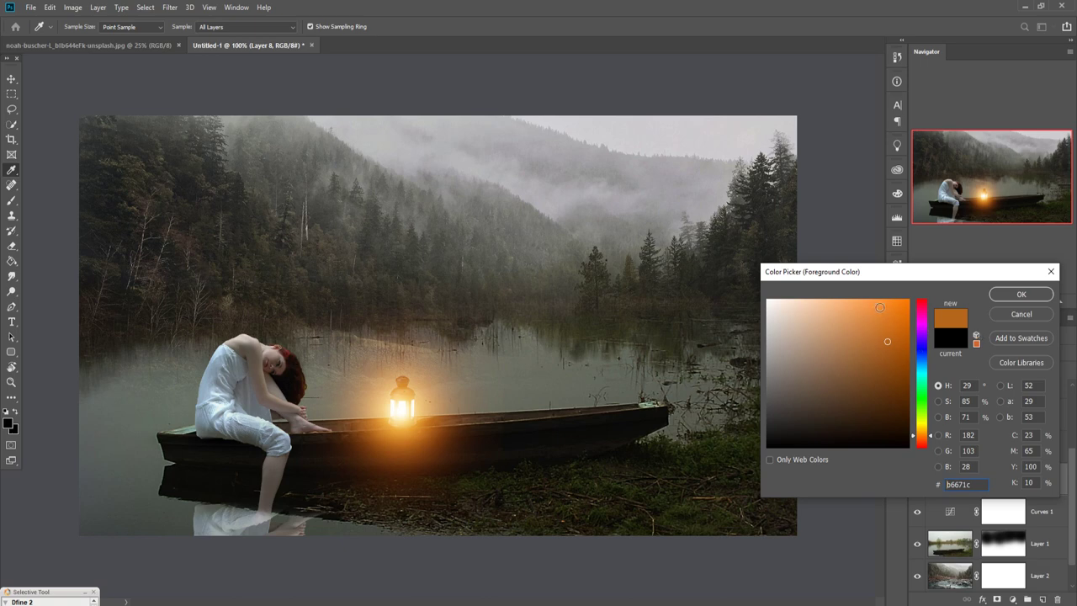
left_click(880, 307)
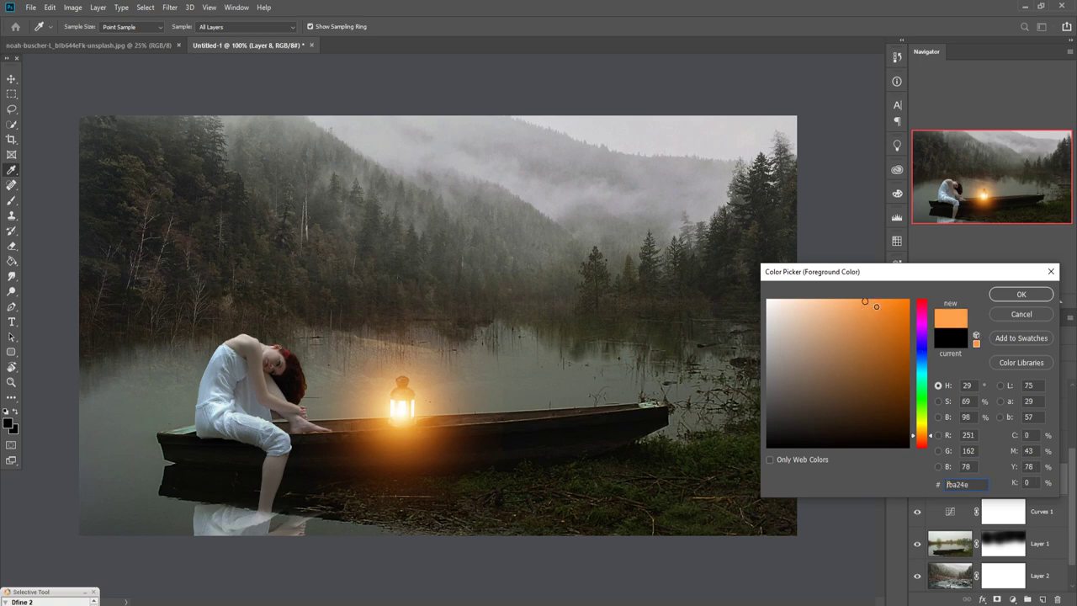
left_click(1020, 293)
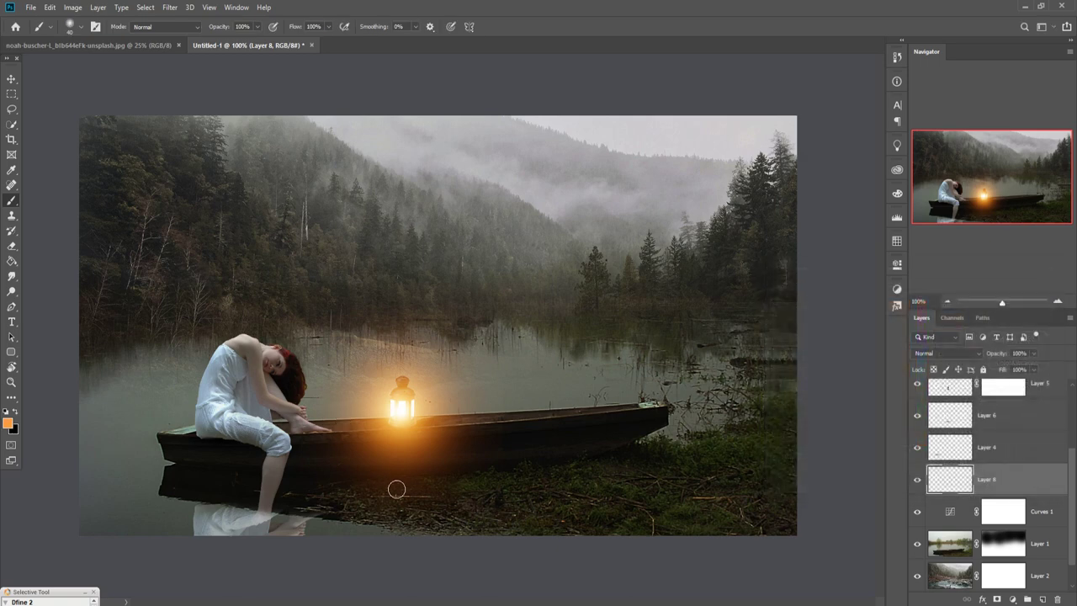
Paint a ~410 px soft orange glow around the lantern and blend Layer 8 in Overlay
key("bracketright")
key("bracketright")
key("bracketright")
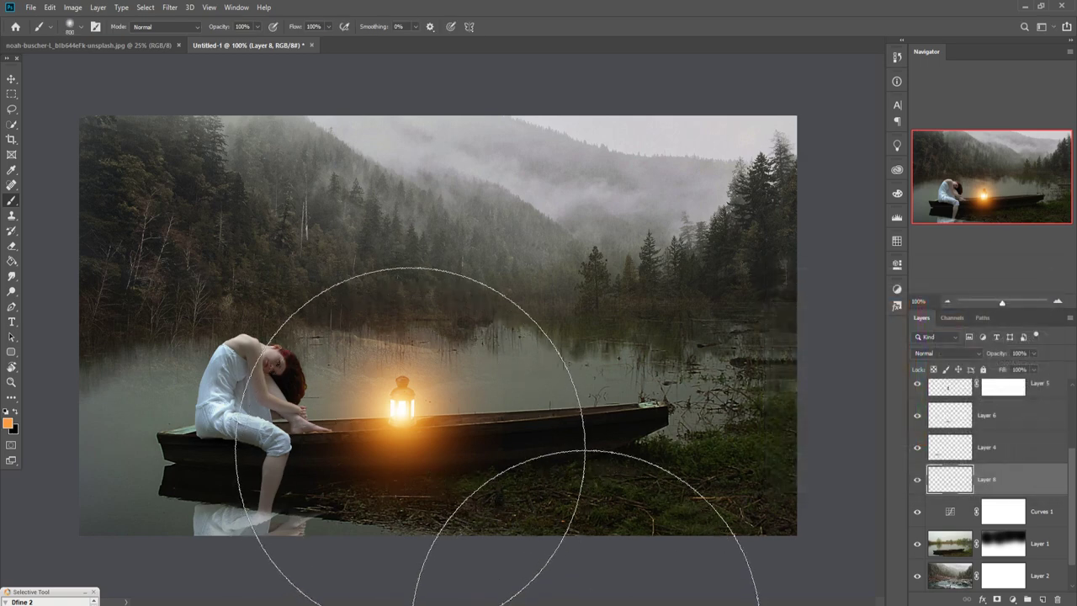
left_click(403, 437)
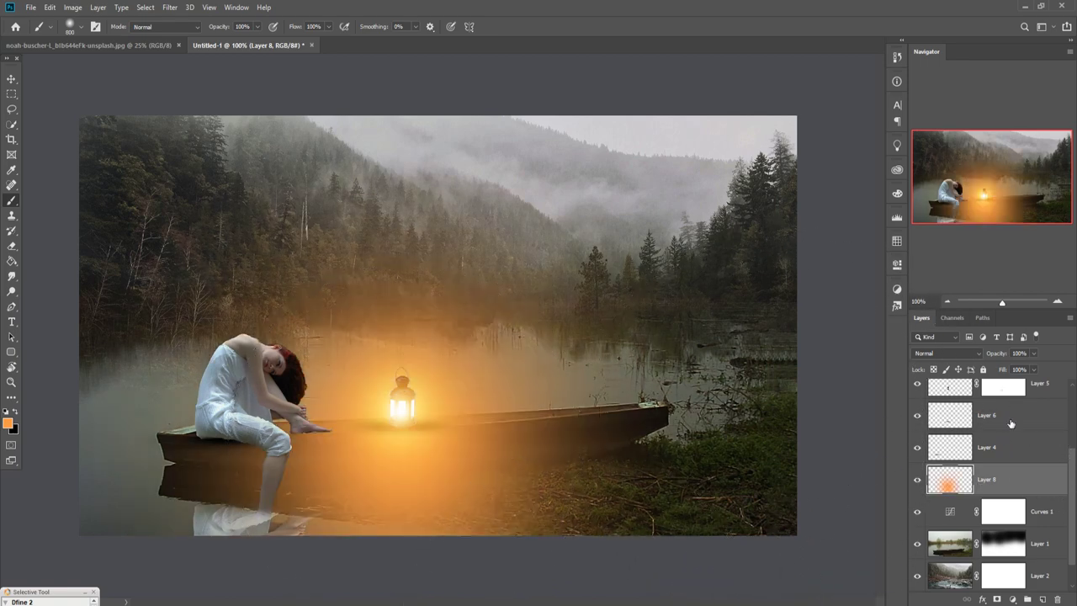
left_click(976, 351)
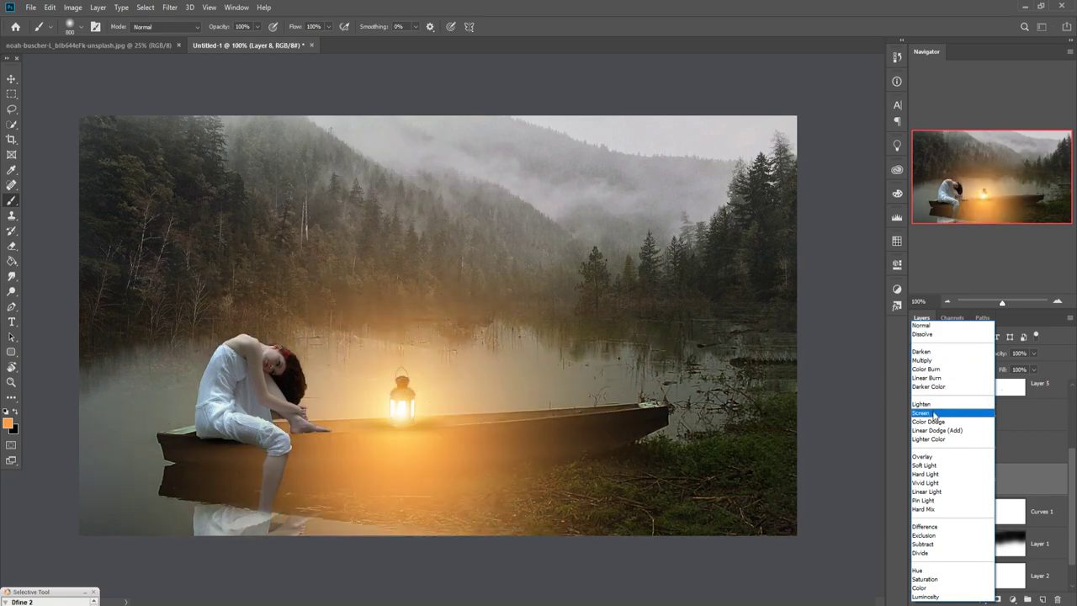
left_click(930, 459)
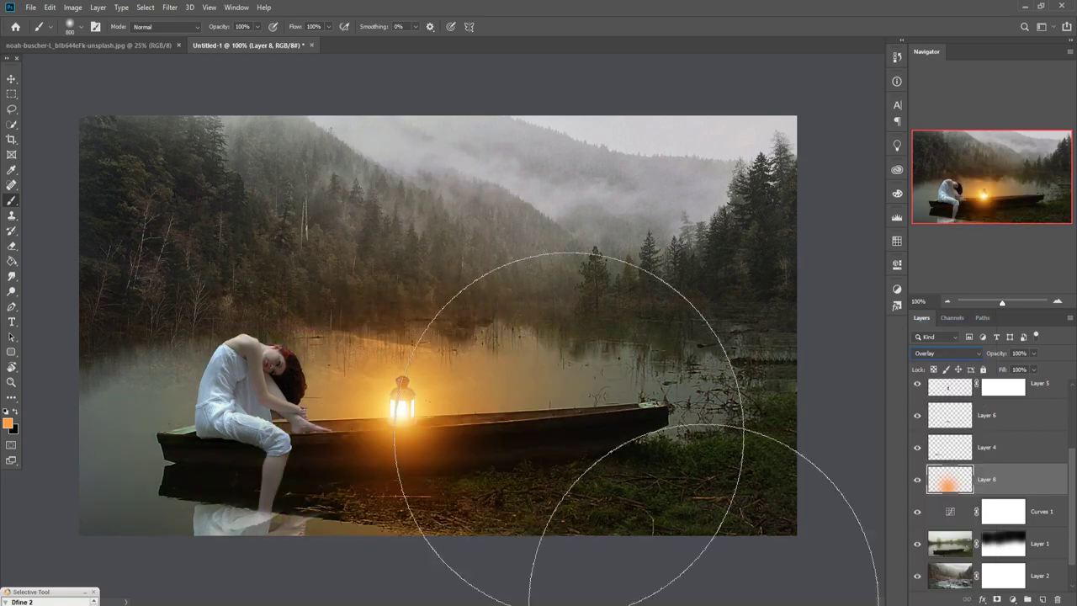
left_click(10, 81)
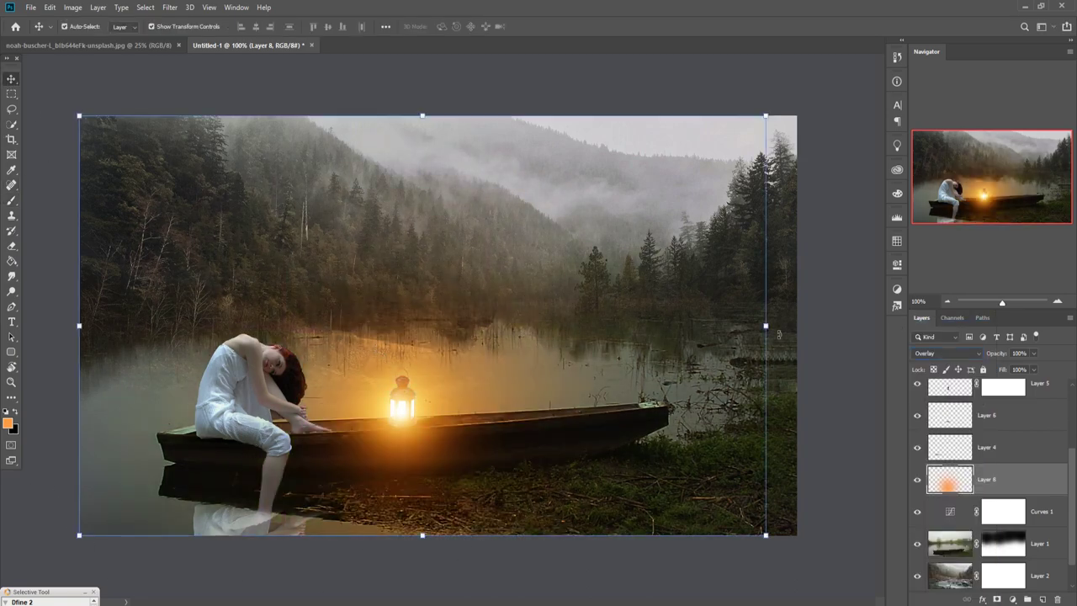
Stretch the orange Overlay glow on Layer 8 wider to the right
left_click_drag(772, 335, 943, 337)
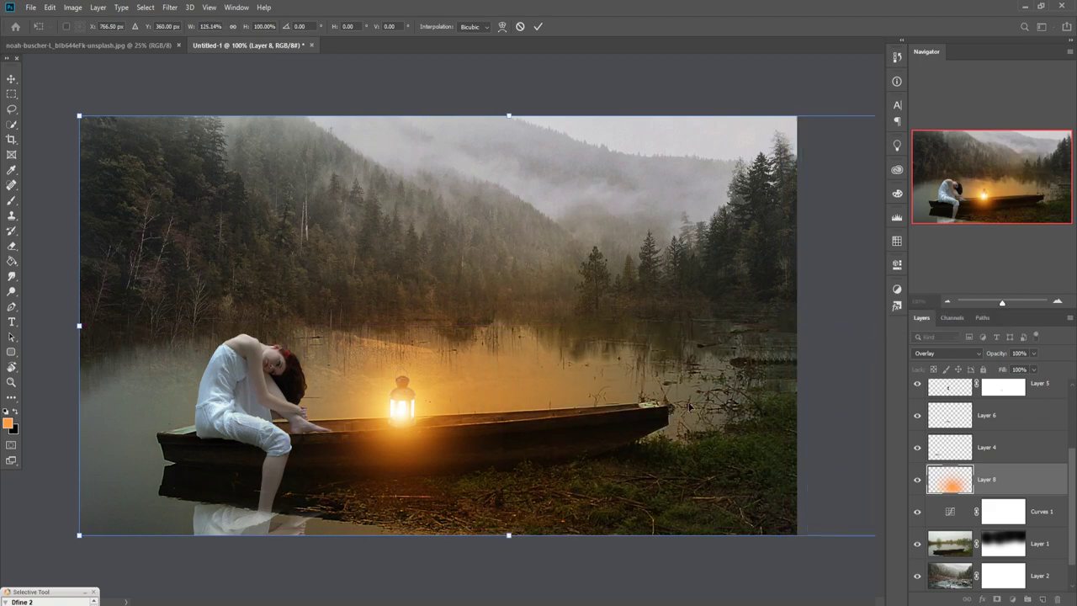
key("ctrl+minus")
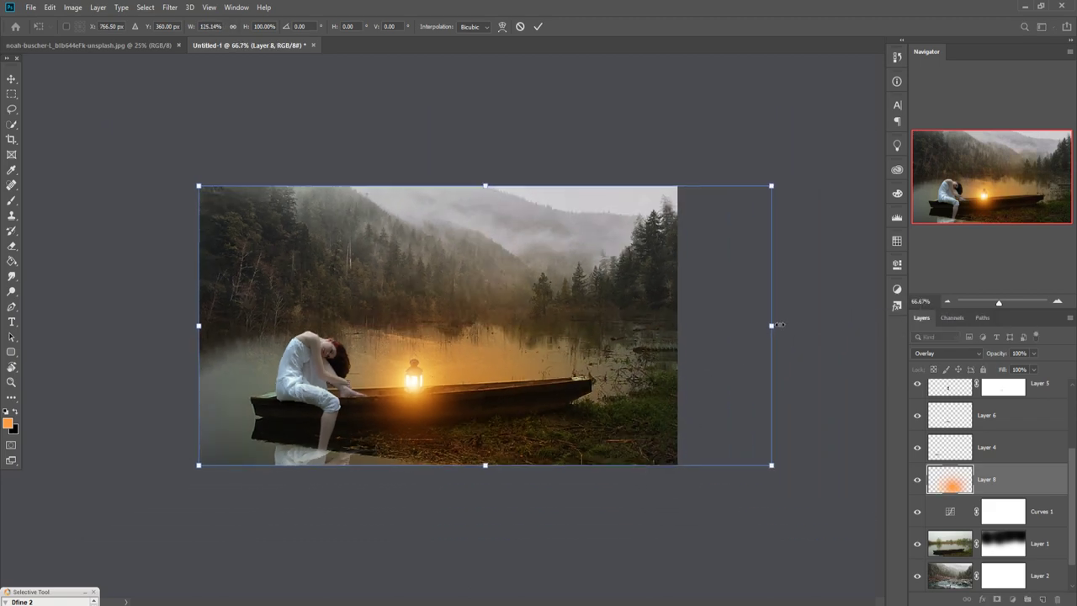
left_click_drag(781, 332, 821, 320)
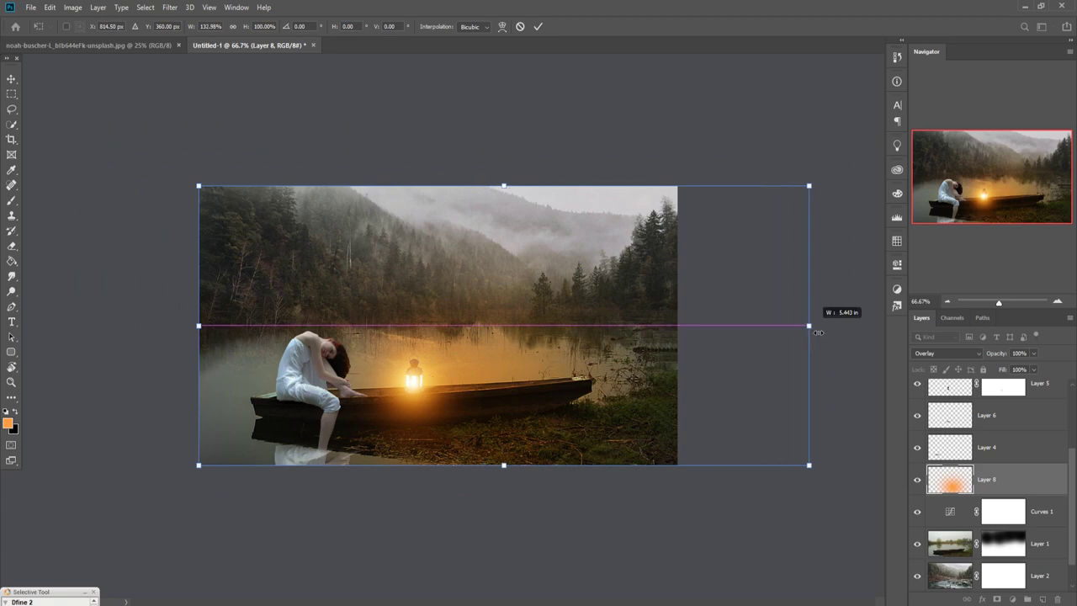
left_click(538, 26)
Duplicate the glow as Layer 8 copy and stretch the copy wider to the left
right_click(1042, 478)
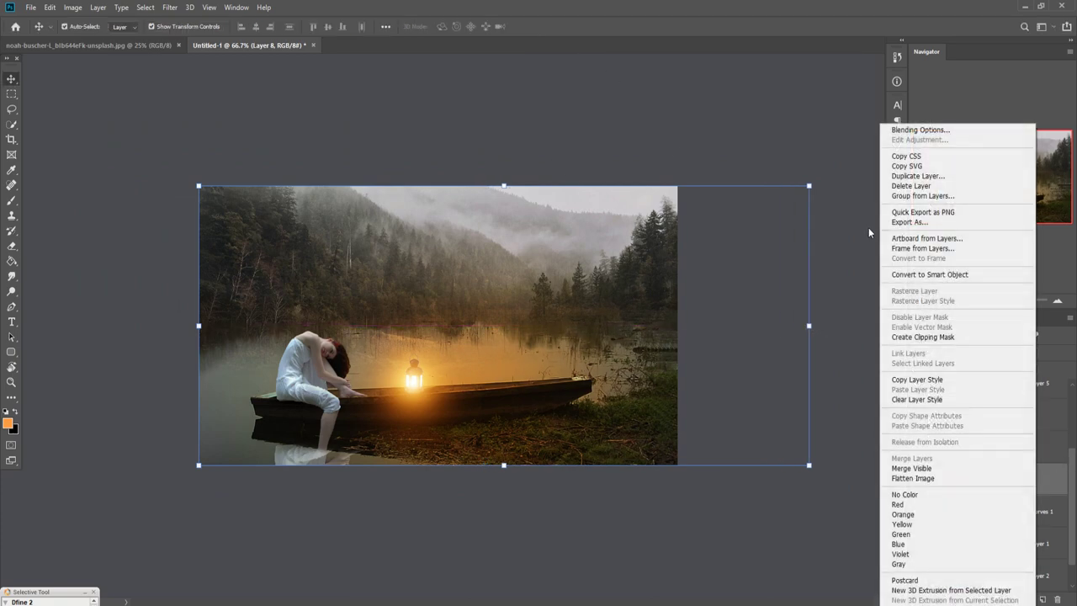
left_click(908, 177)
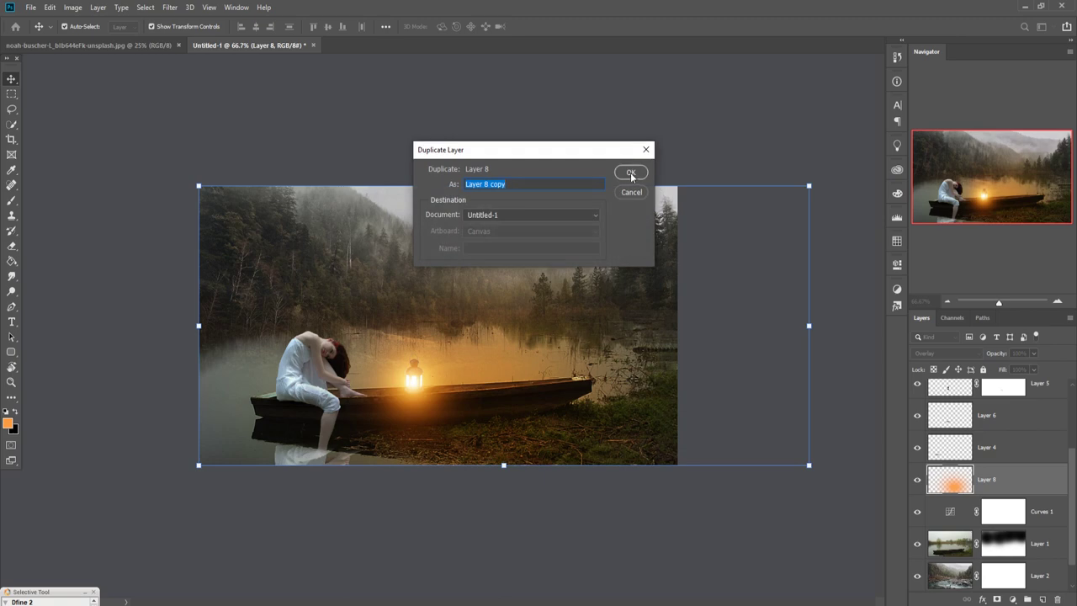
left_click(631, 175)
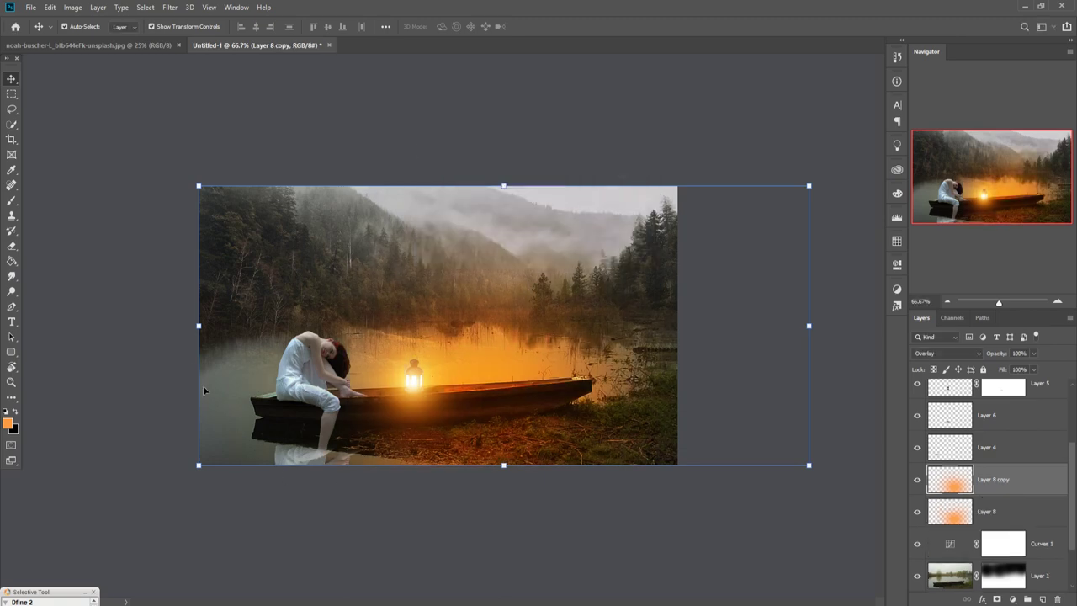
left_click_drag(203, 333, 162, 342)
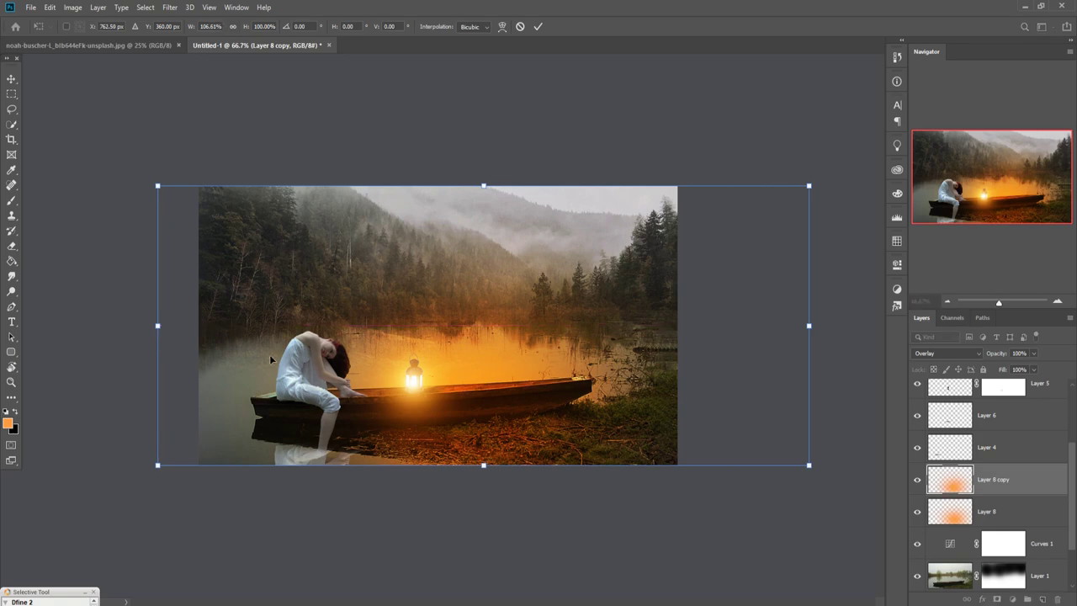
left_click(539, 27)
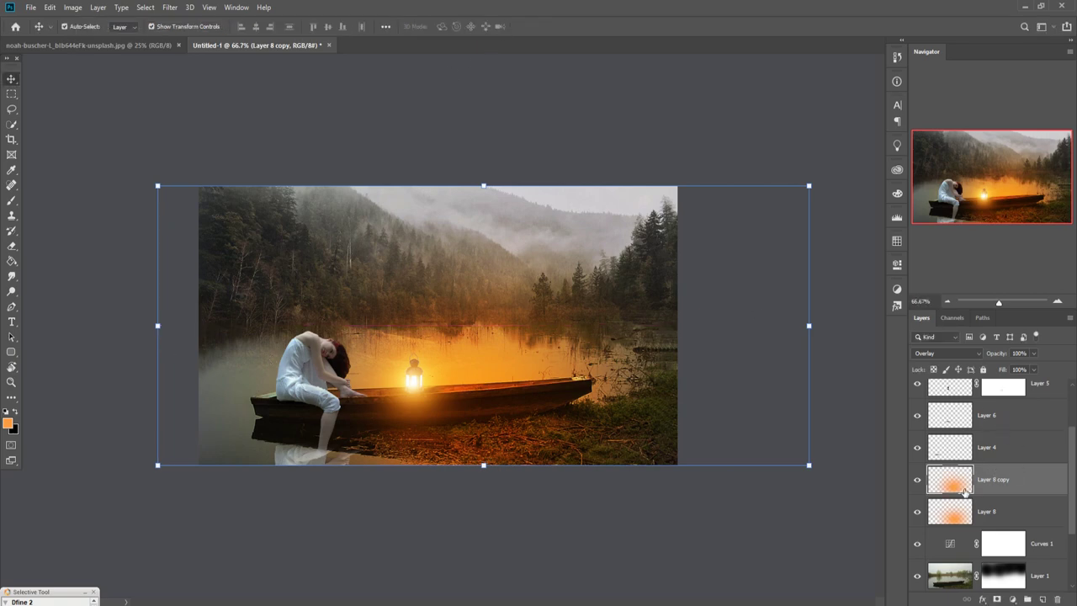
scroll(966, 493, "up", 3)
left_click(1027, 464)
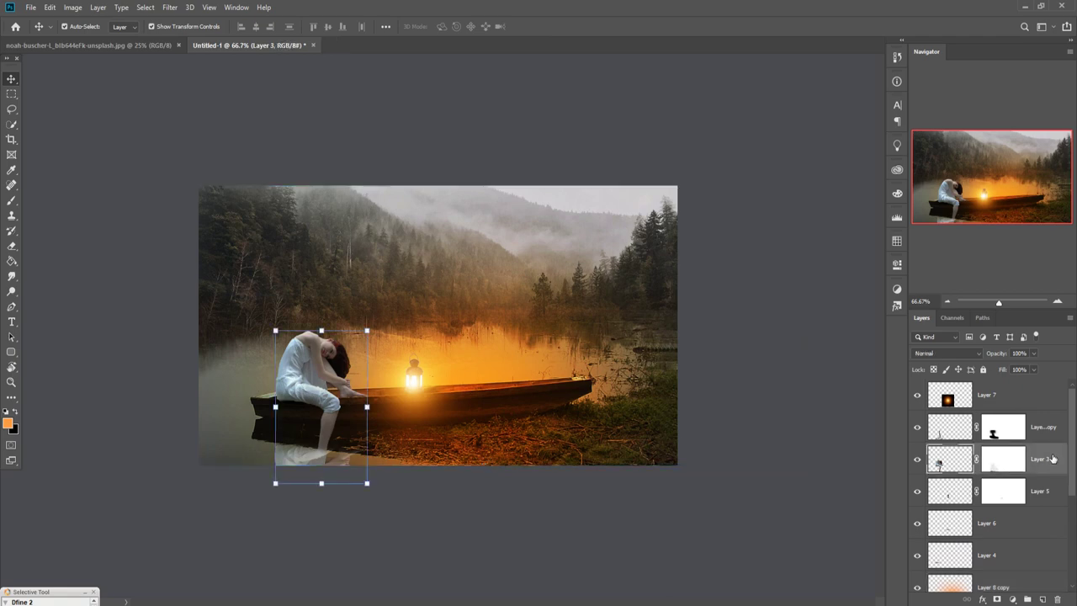
Add a new Layer 9 above Layer 3, zoomed to 300% with a 150 px brush
left_click(1044, 599)
left_click(11, 200)
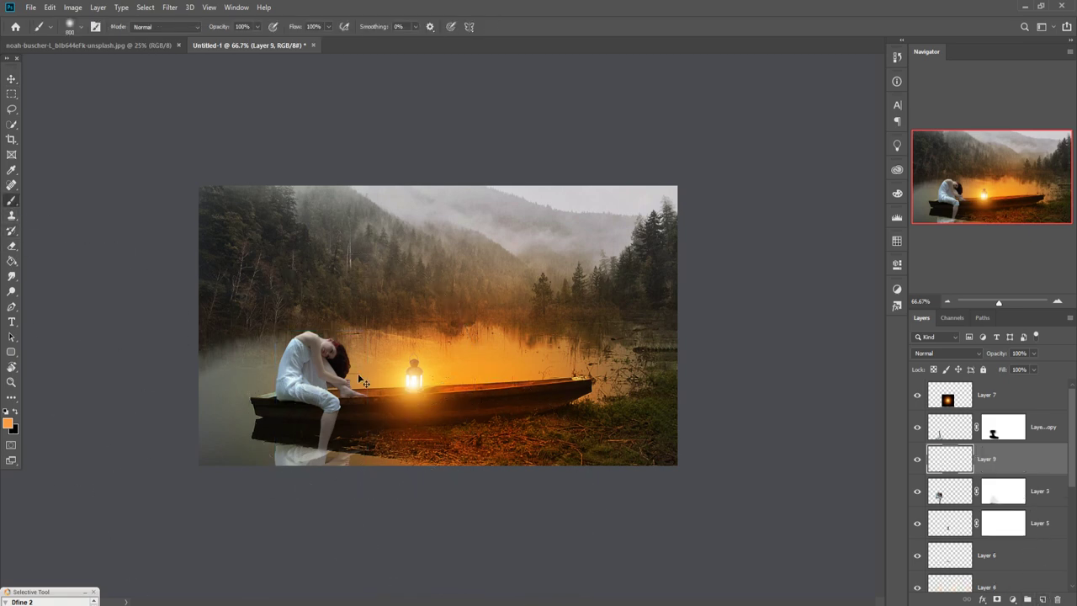
key("ctrl+1")
key("ctrl+plus")
key("ctrl+plus")
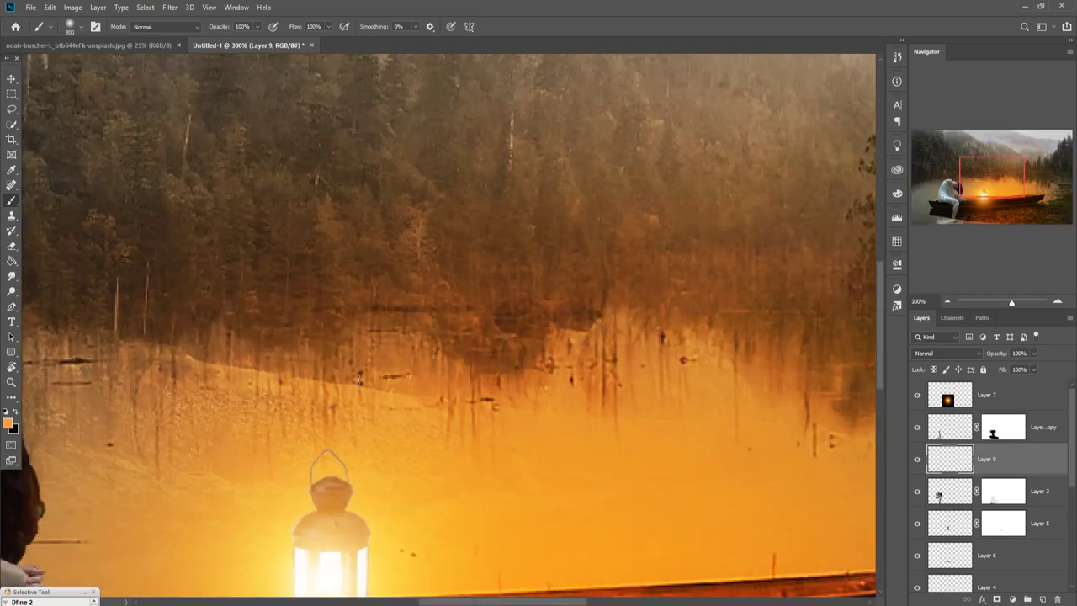
left_click_drag(338, 444, 735, 163)
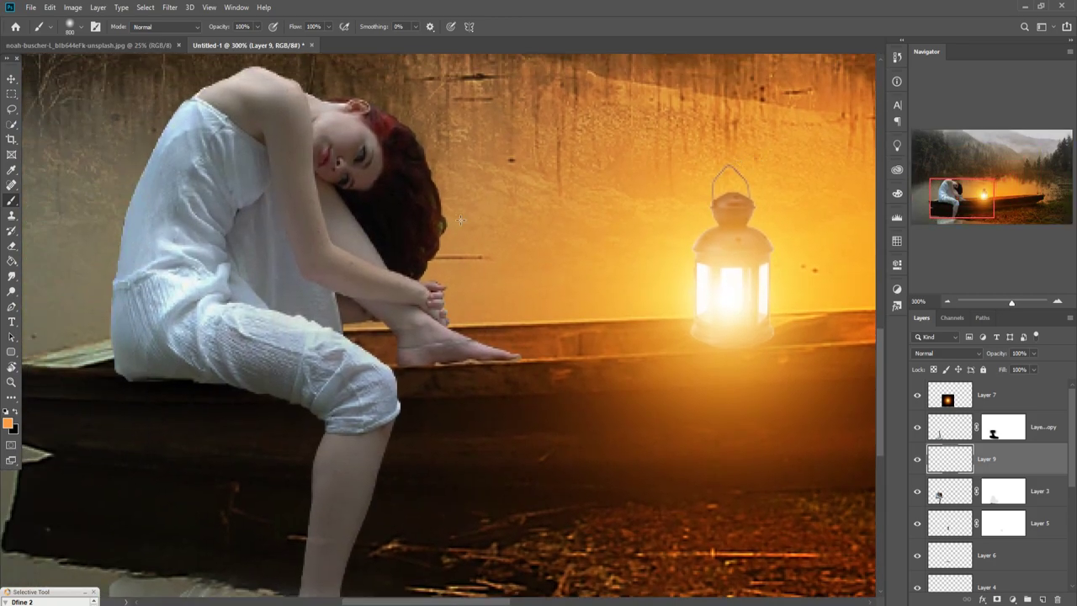
key("bracketleft")
key("bracketleft")
key("bracketleft")
key("bracketleft")
key("bracketleft")
key("bracketleft")
key("bracketleft")
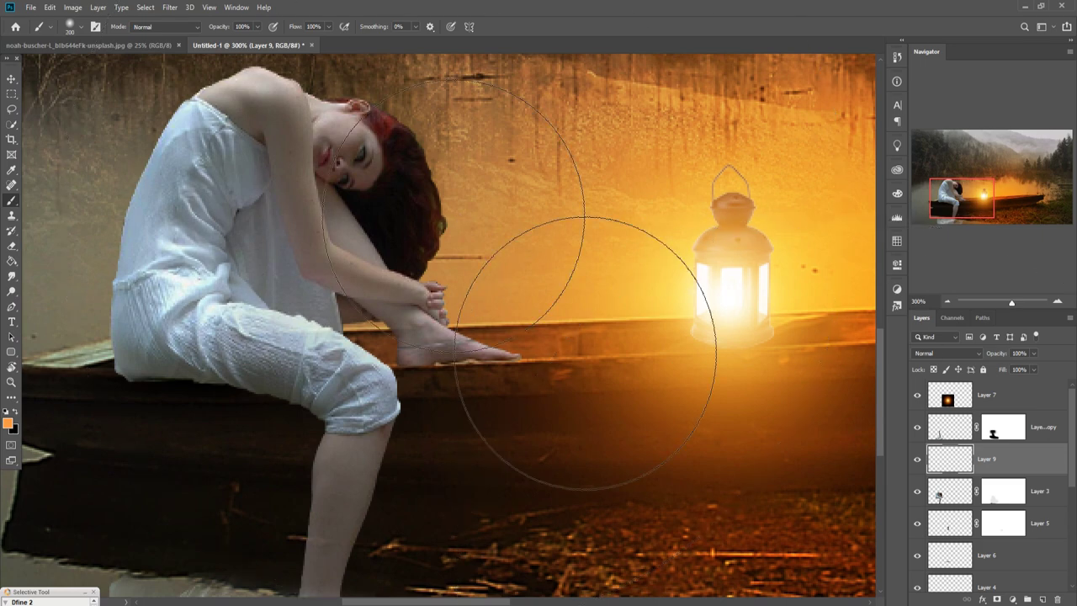
key("bracketleft")
key("bracketleft")
Set Layer 9 to Overlay blending and clip it to the woman's Layer 3
left_click(951, 353)
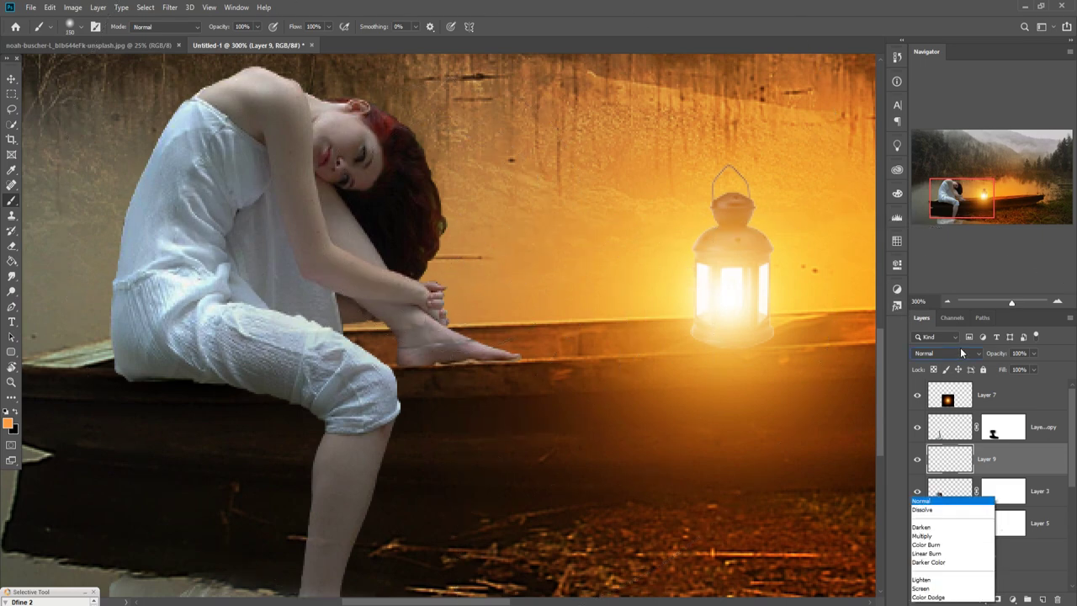
left_click(947, 464)
right_click(1008, 457)
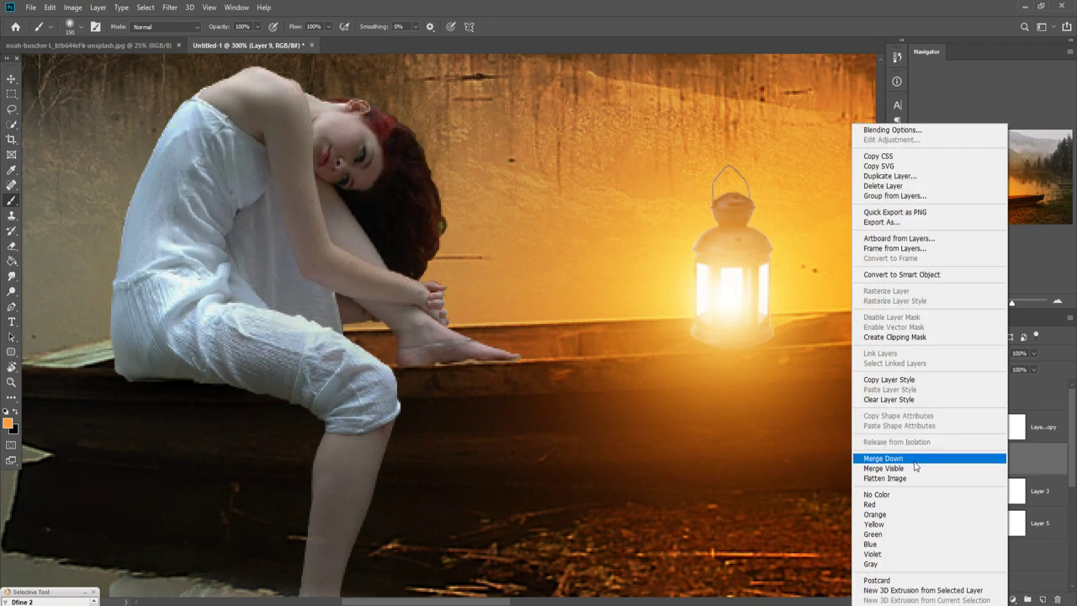
left_click(895, 337)
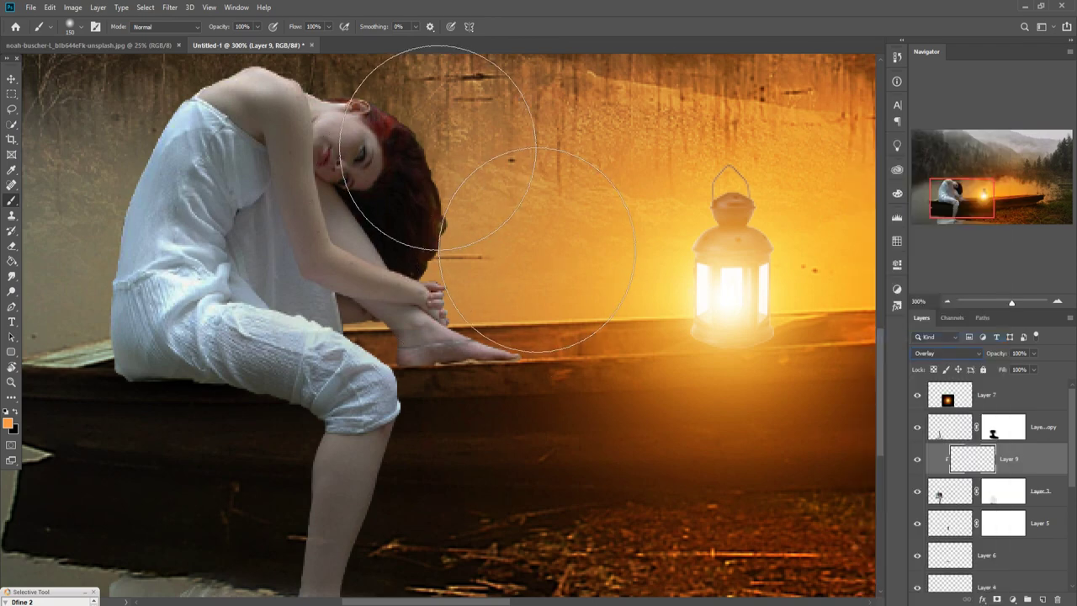
Paint orange over the woman's hair, knee and trousers
mouse_move(420, 113)
left_mouse_down()
mouse_move(505, 277)
mouse_move(445, 288)
mouse_move(457, 217)
mouse_move(307, 84)
left_mouse_up()
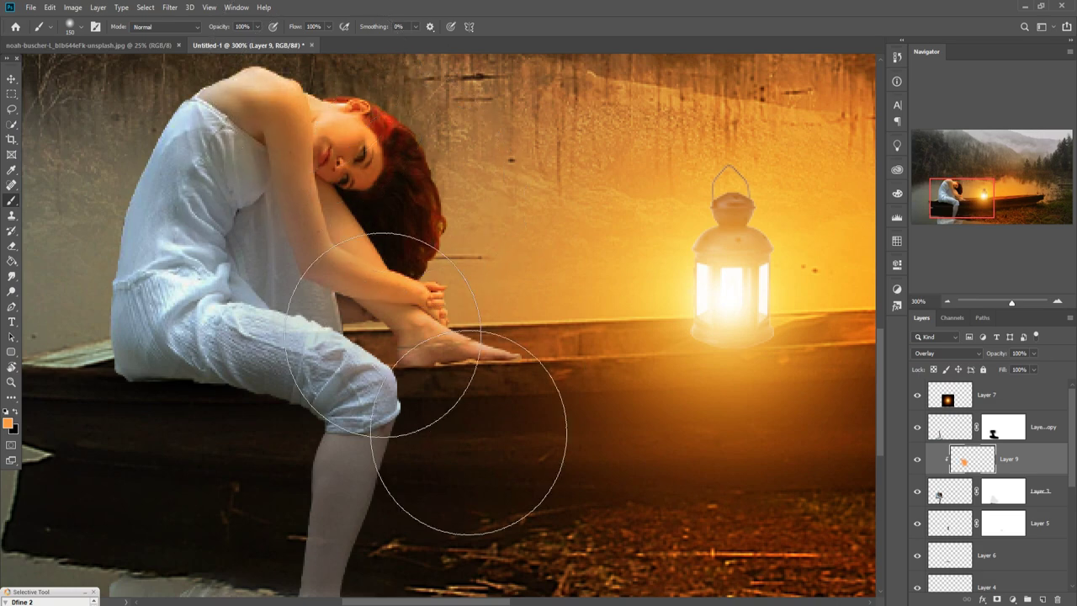
mouse_move(457, 432)
left_mouse_down()
mouse_move(541, 445)
mouse_move(418, 526)
left_mouse_up()
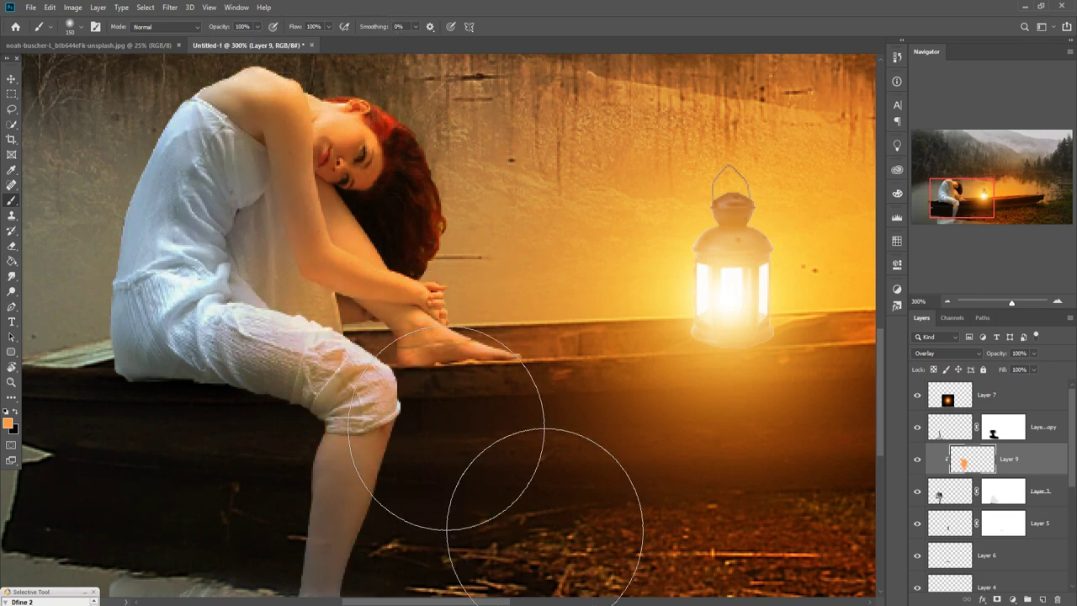
left_click_drag(476, 440, 510, 287)
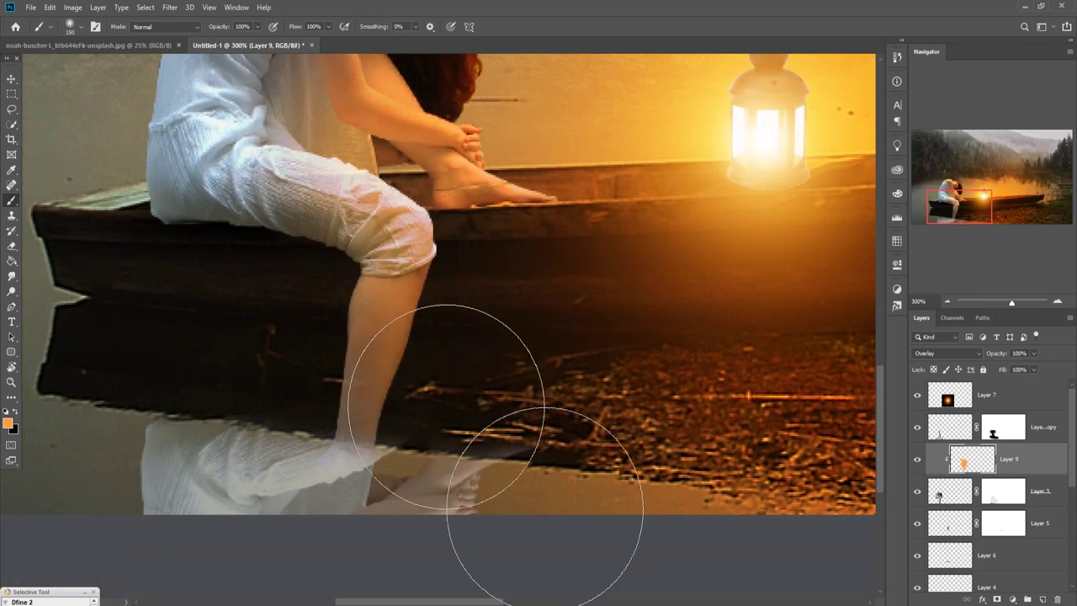
left_click_drag(505, 224, 505, 339)
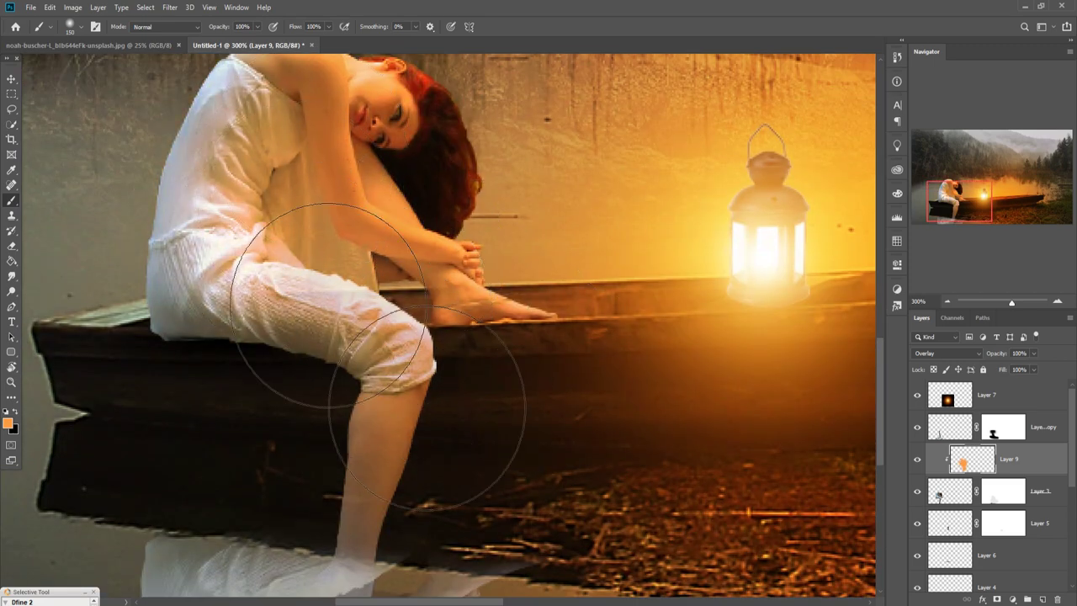
Add a new layer above Layer 8 copy and paint a soft black dab at lower left
key("v")
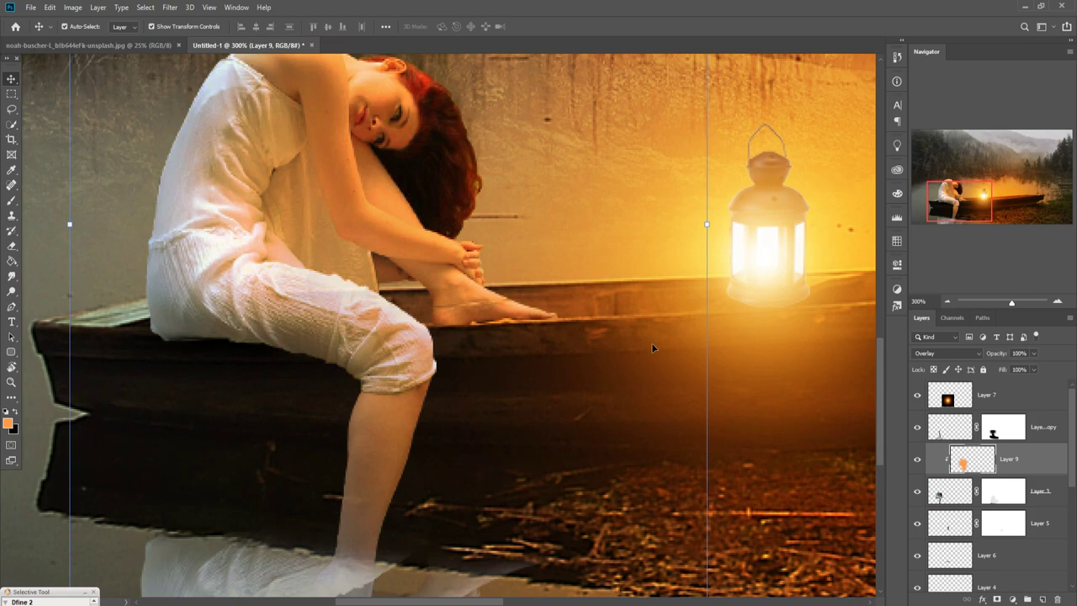
key("ctrl+minus")
key("ctrl+minus")
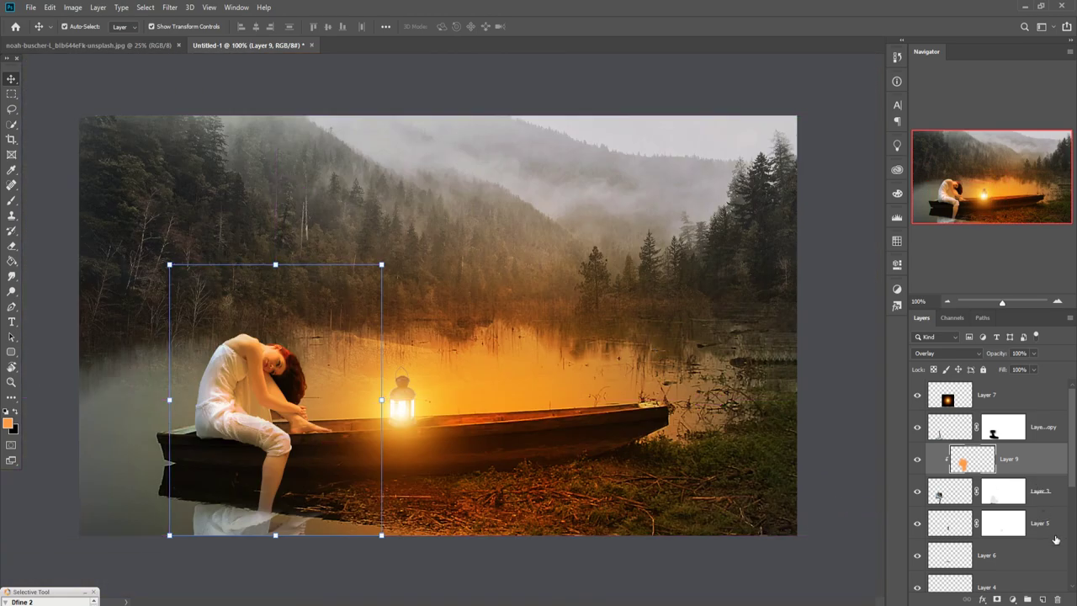
scroll(1056, 539, "down", 3)
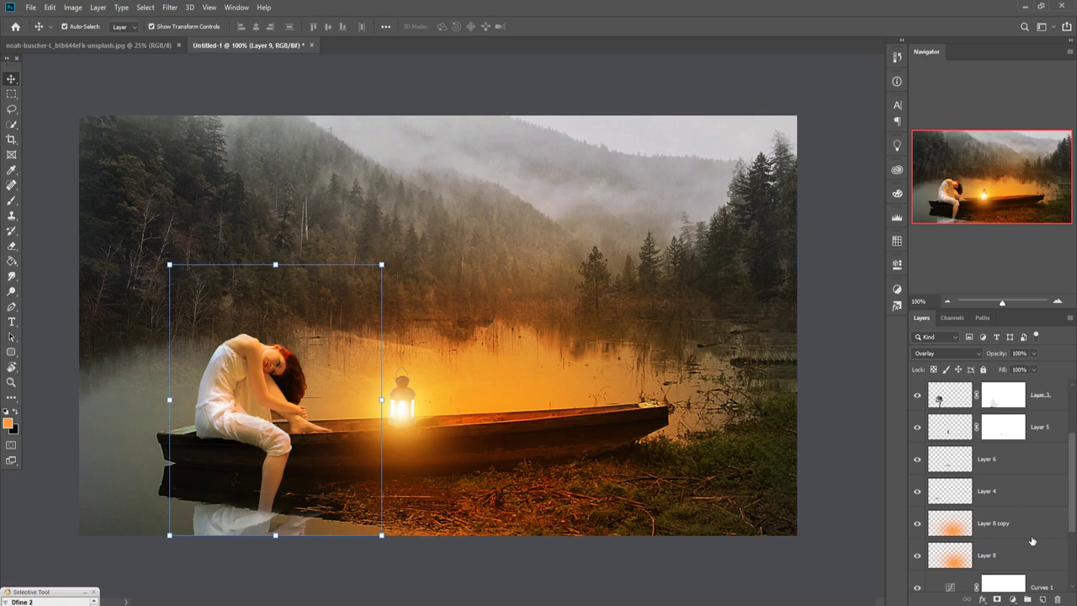
left_click(1033, 540)
left_click(1042, 599)
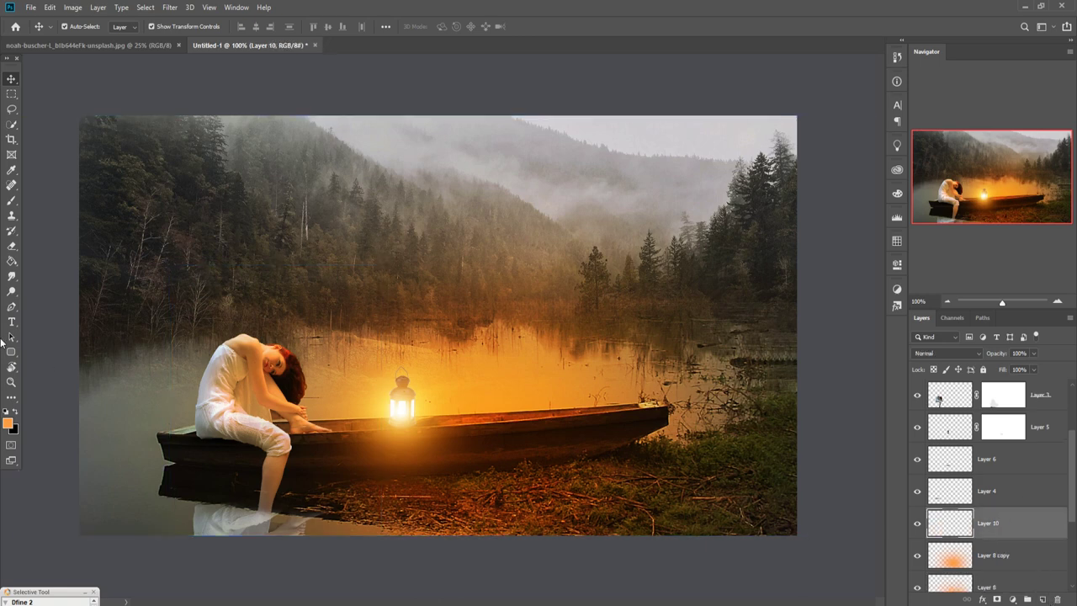
left_click(12, 200)
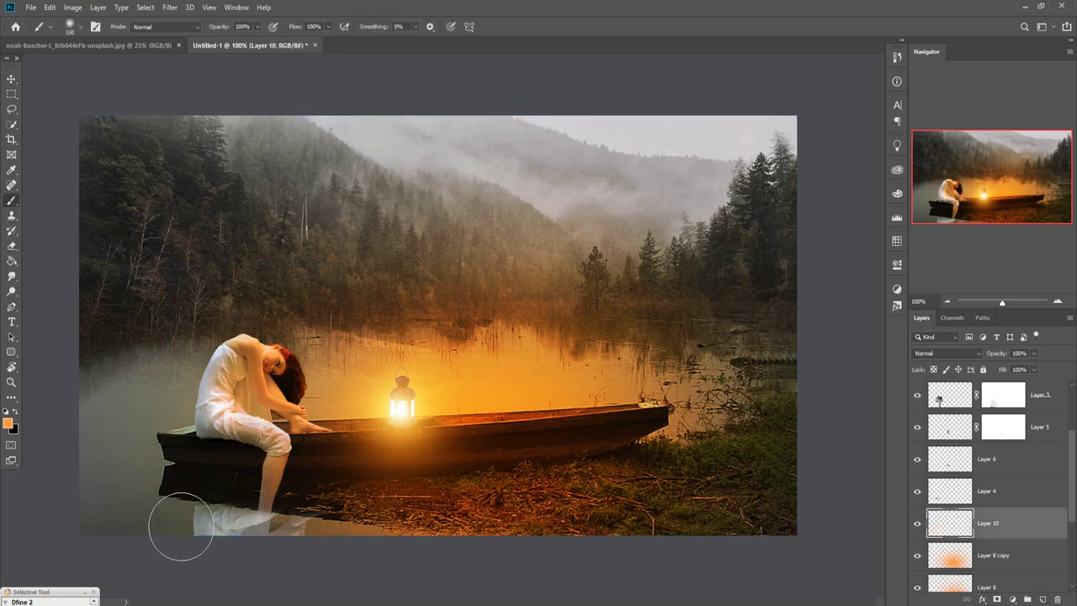
left_click(16, 411)
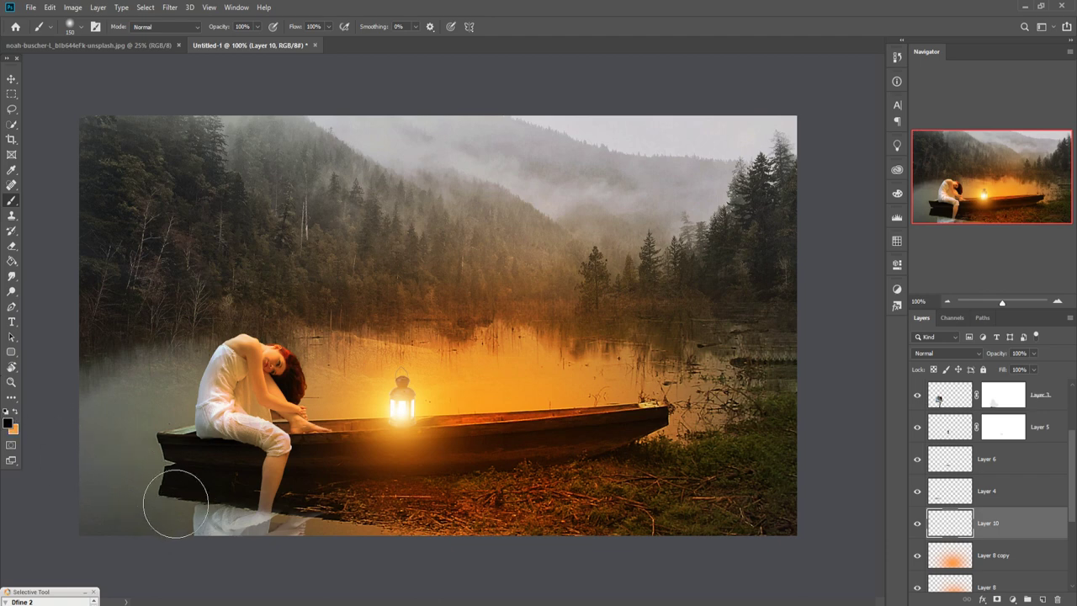
left_click(139, 476)
Stretch the black dab into a wide shadow under the boat at 68% opacity
left_click(11, 79)
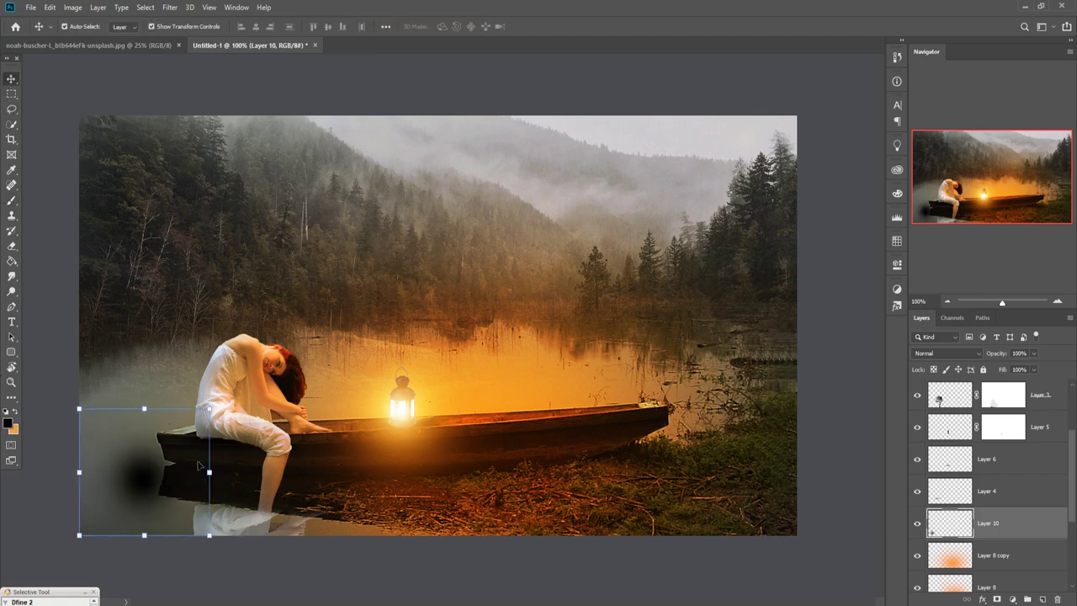
left_click_drag(209, 472, 685, 472)
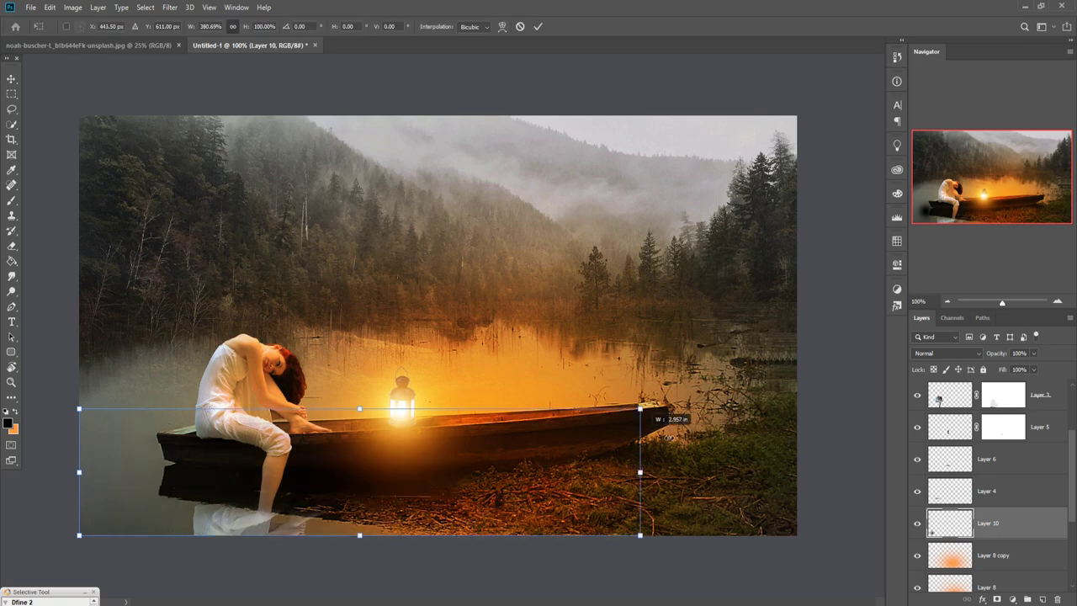
mouse_move(394, 469)
left_mouse_down()
mouse_move(231, 488)
mouse_move(168, 473)
left_mouse_up()
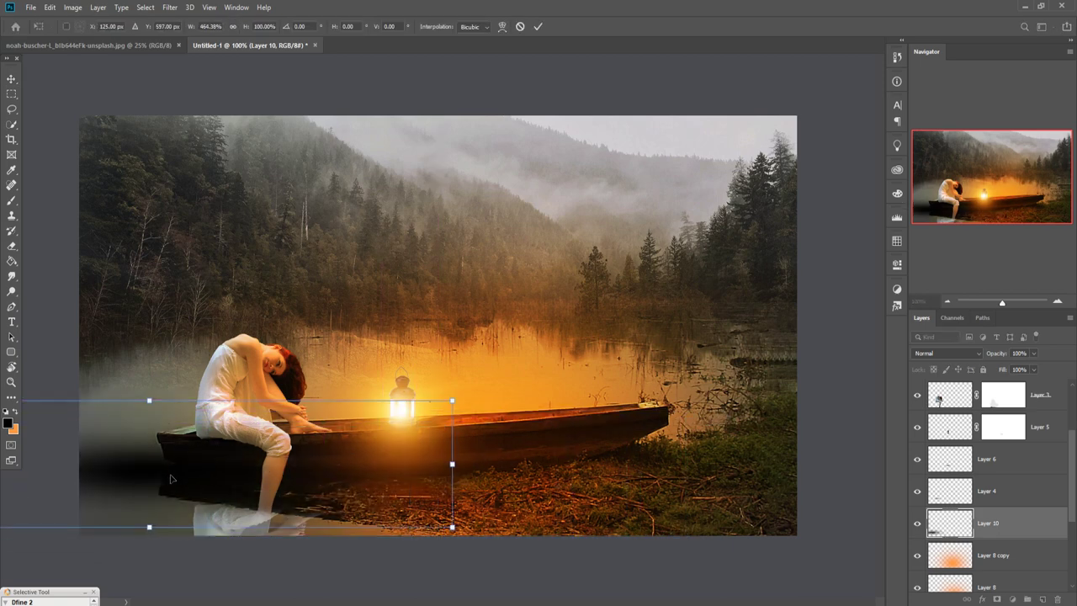
left_click(1033, 354)
left_click_drag(1034, 369, 1018, 376)
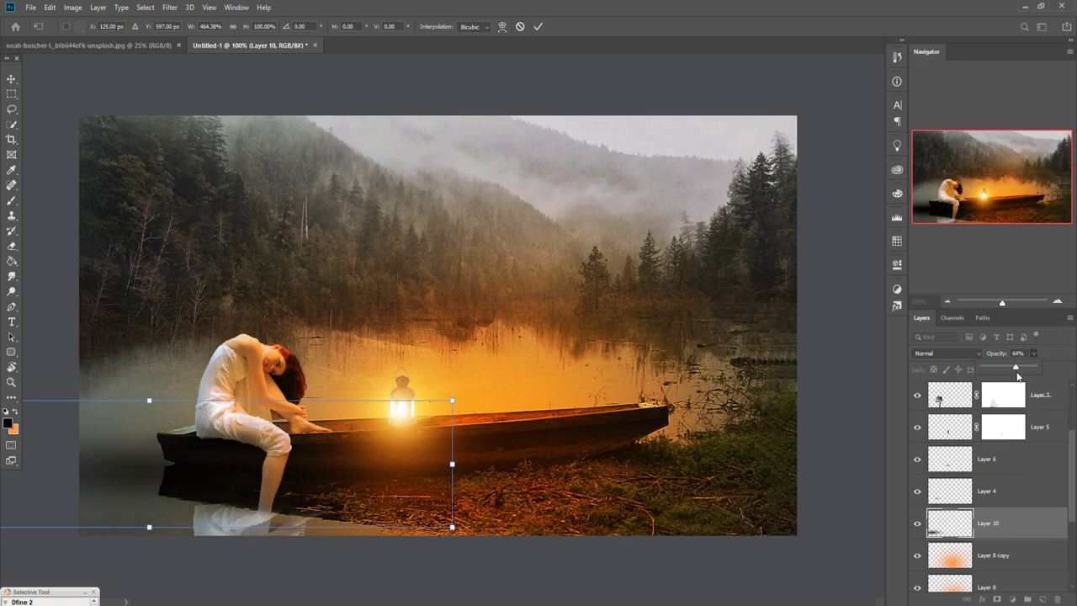
left_click(11, 78)
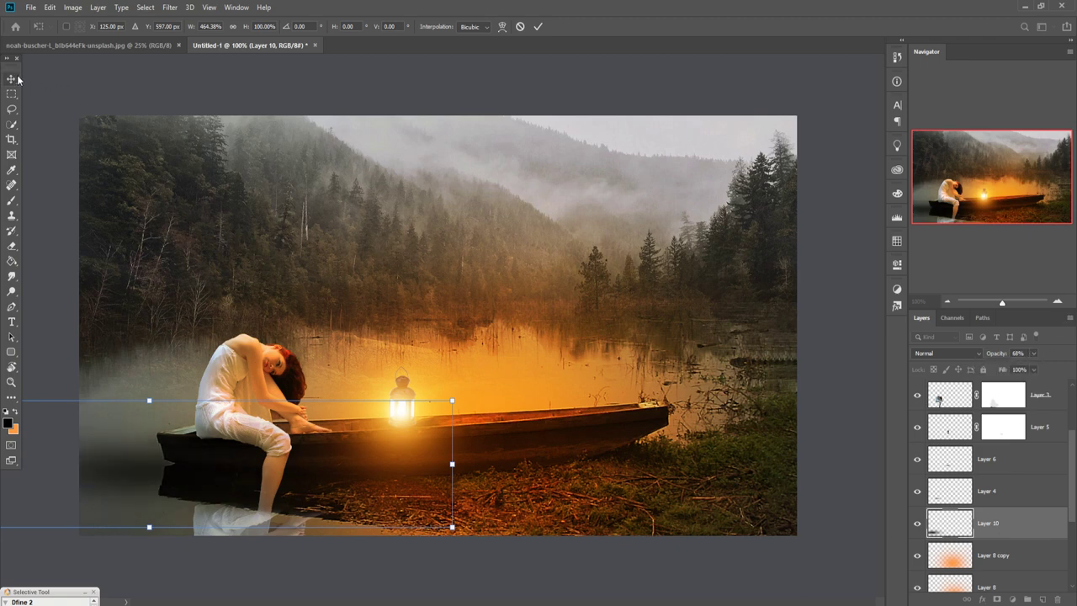
scroll(1045, 451, "down", 4)
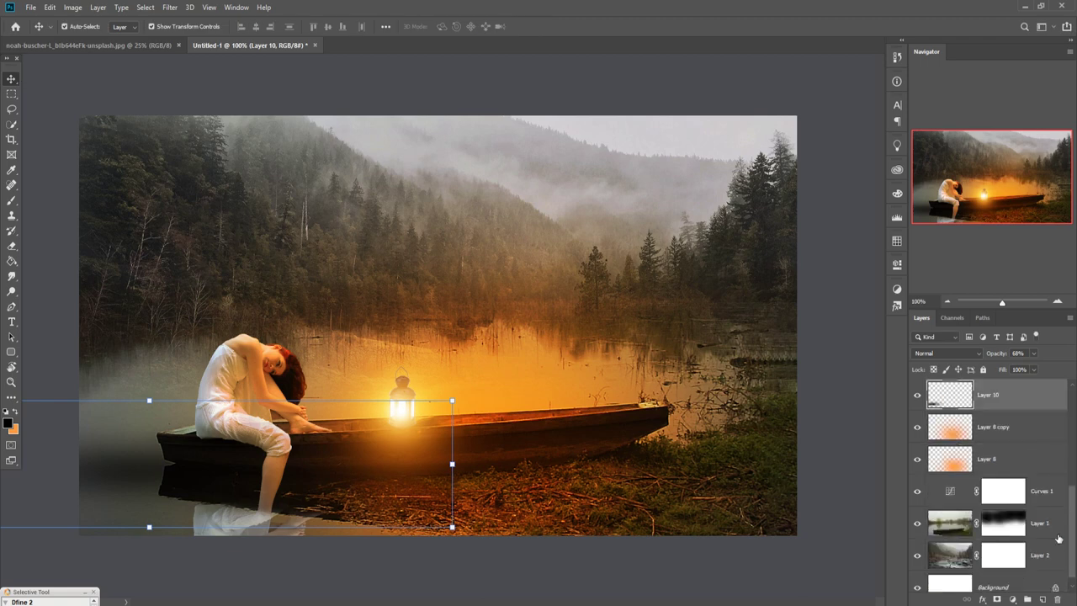
Add Layer 11 above Layer 1 and set the foreground colour to dark navy 152332
left_click(1056, 522)
left_click(1043, 599)
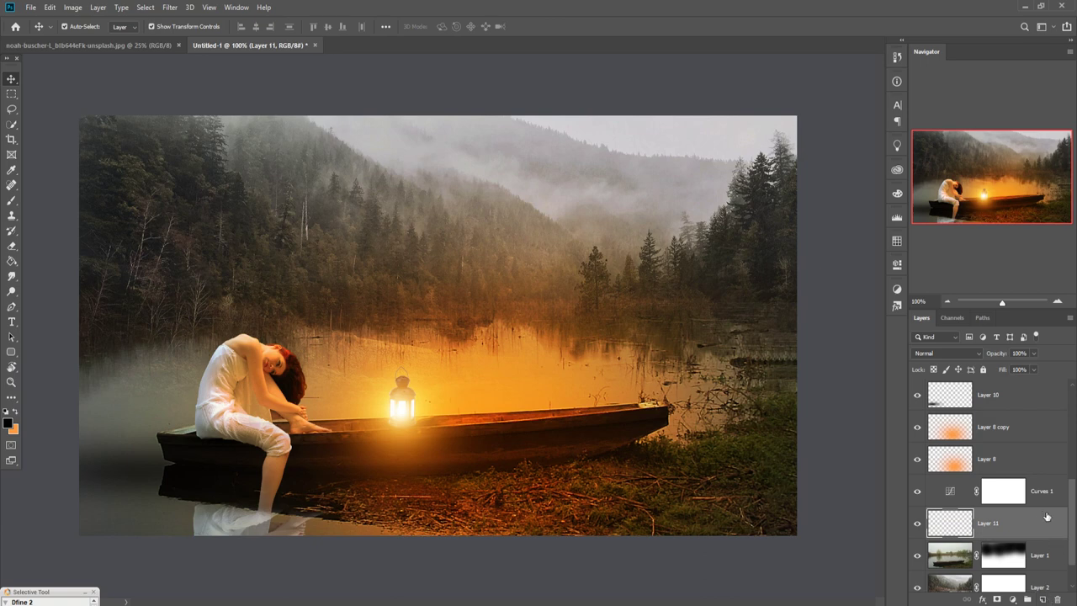
left_click(11, 200)
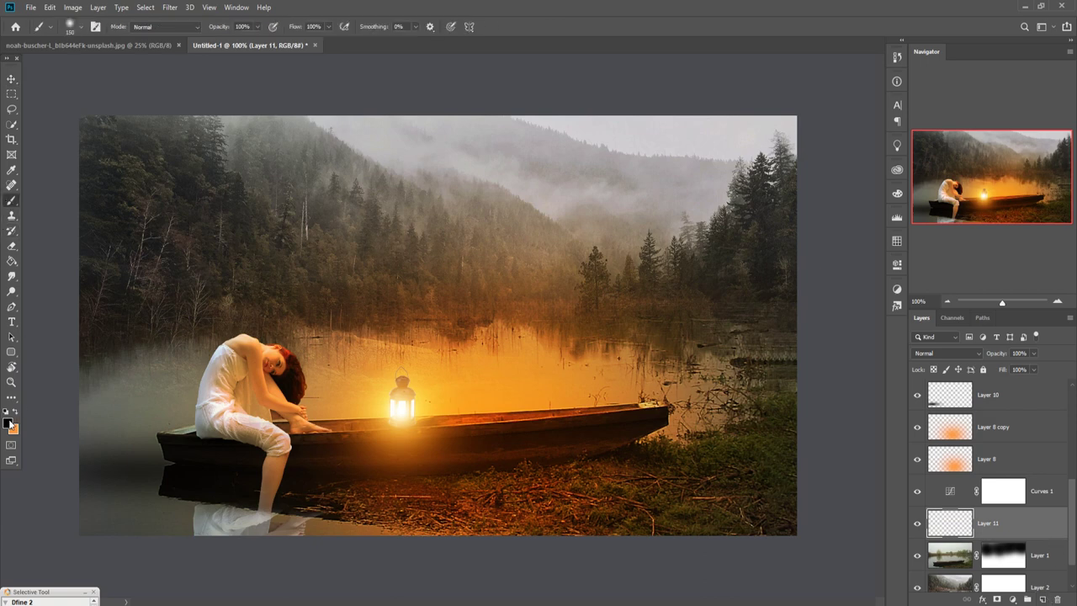
left_click(17, 414)
left_click(17, 414)
left_click(8, 422)
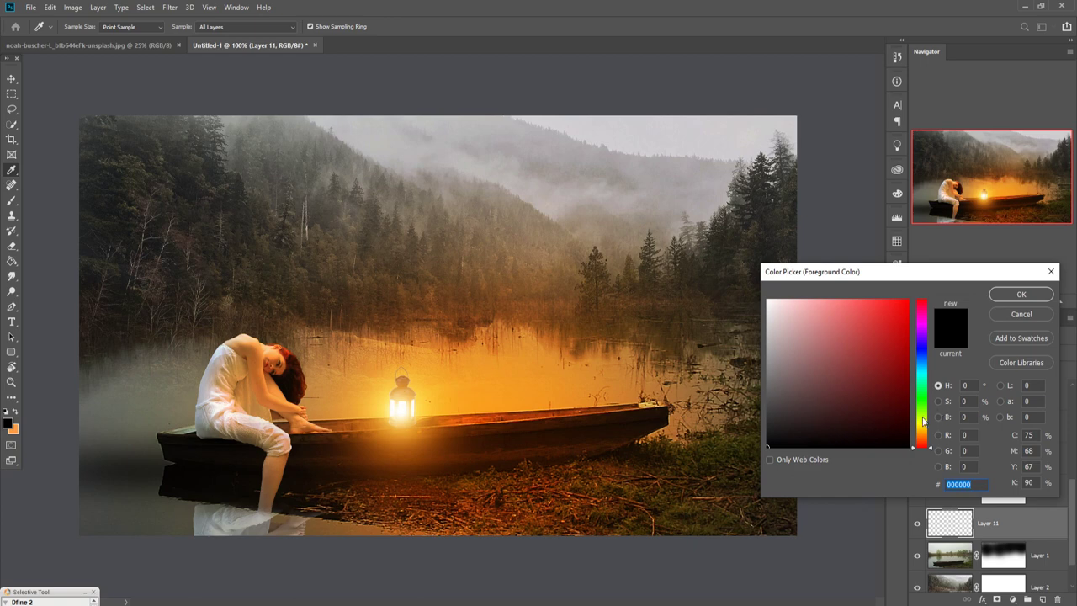
left_click(923, 361)
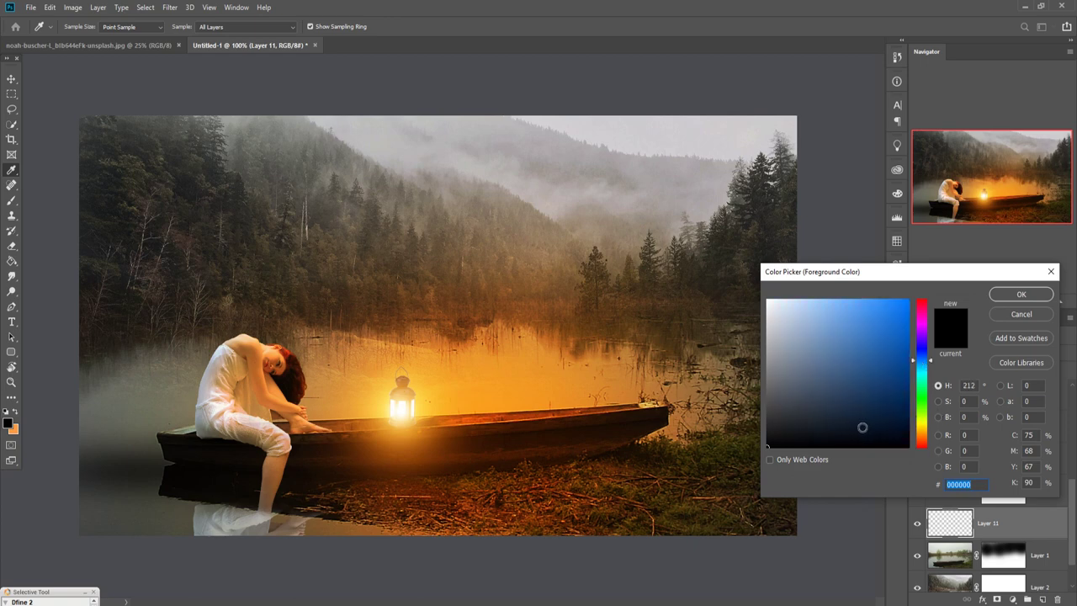
left_click(851, 420)
left_click(1020, 295)
Paint soft navy strokes over the misty sky and hills with a 10% opacity, 700 px brush
key("b")
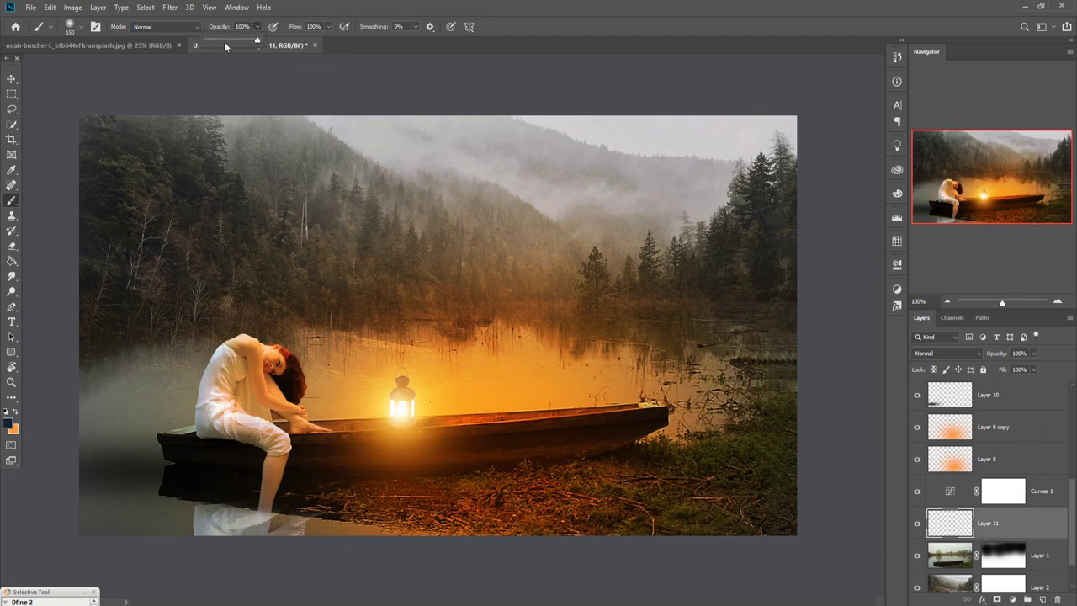
left_click_drag(254, 46, 249, 45)
left_click(367, 256)
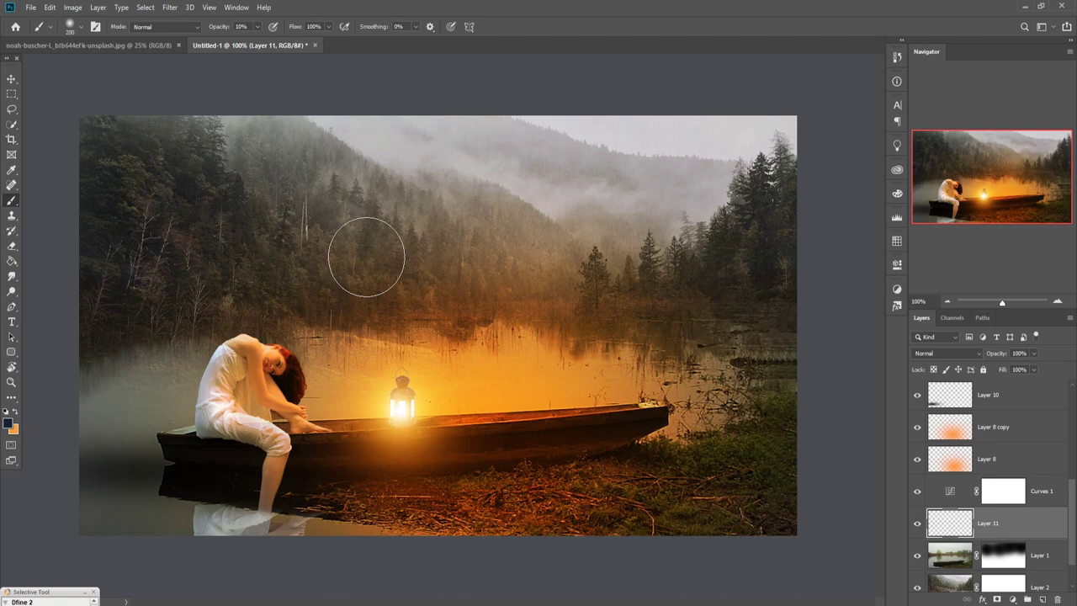
key("bracketright")
key("bracketright")
key("bracketright")
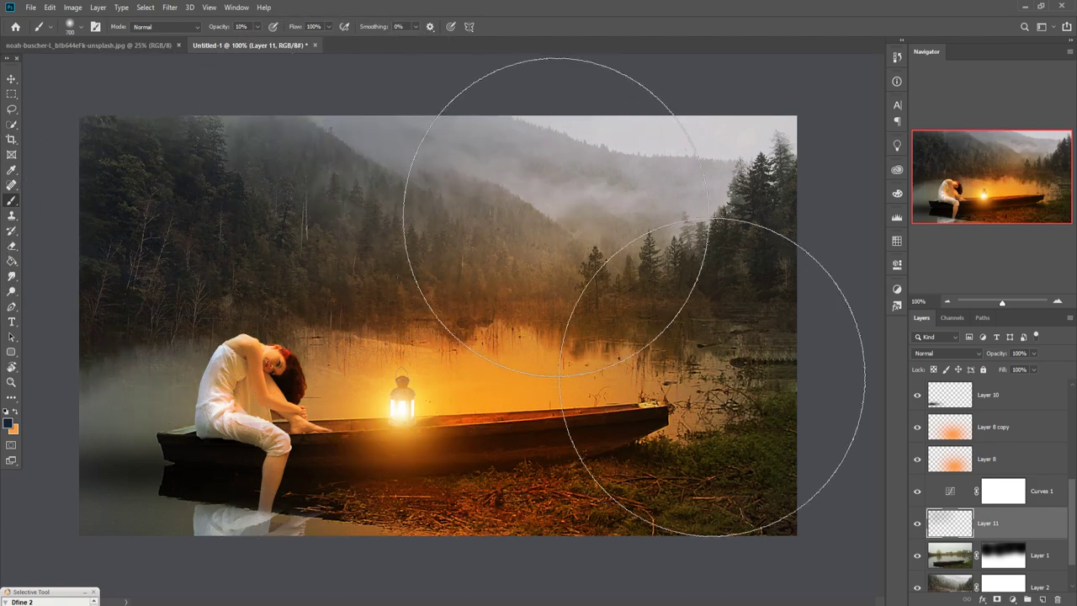
mouse_move(555, 217)
left_mouse_down()
mouse_move(806, 175)
mouse_move(769, 264)
left_mouse_up()
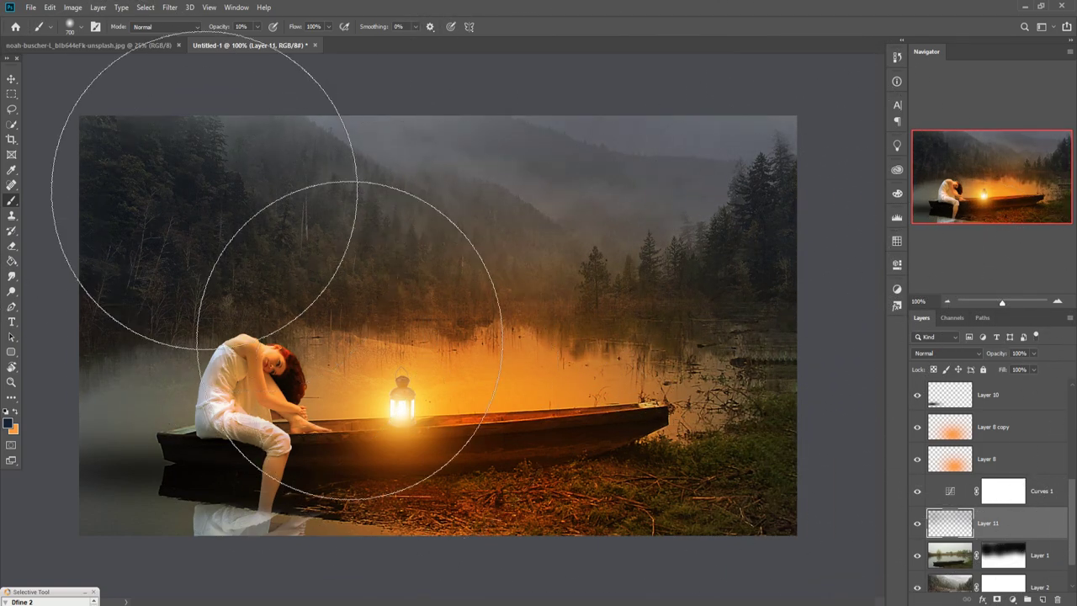
left_click_drag(685, 192, 669, 168)
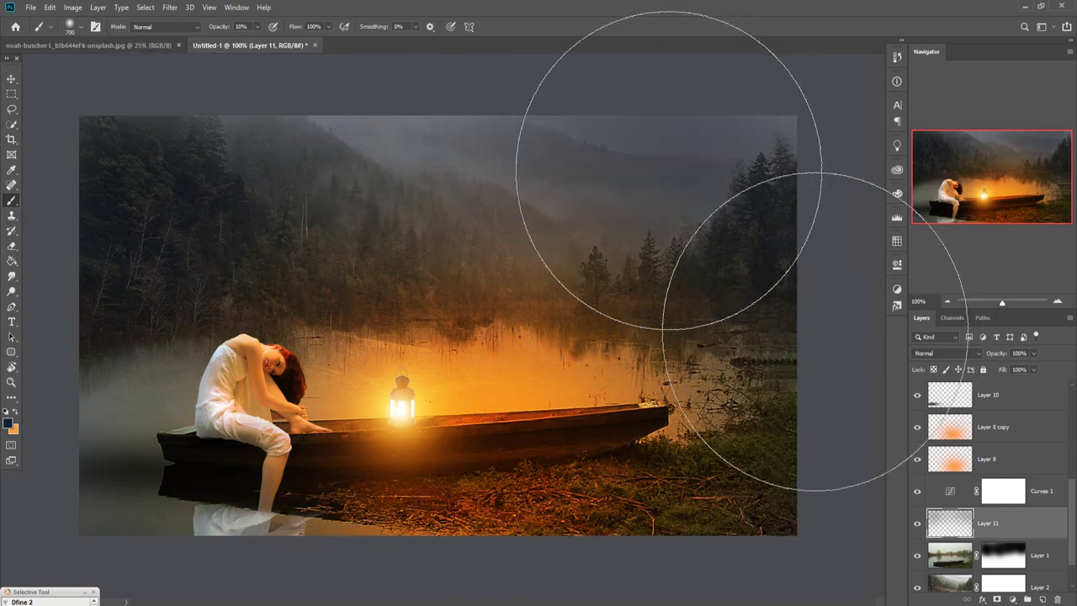
Add a Color Balance layer above Layer 7 with midtones Cyan–Red +19 and Yellow–Blue -25
key("v")
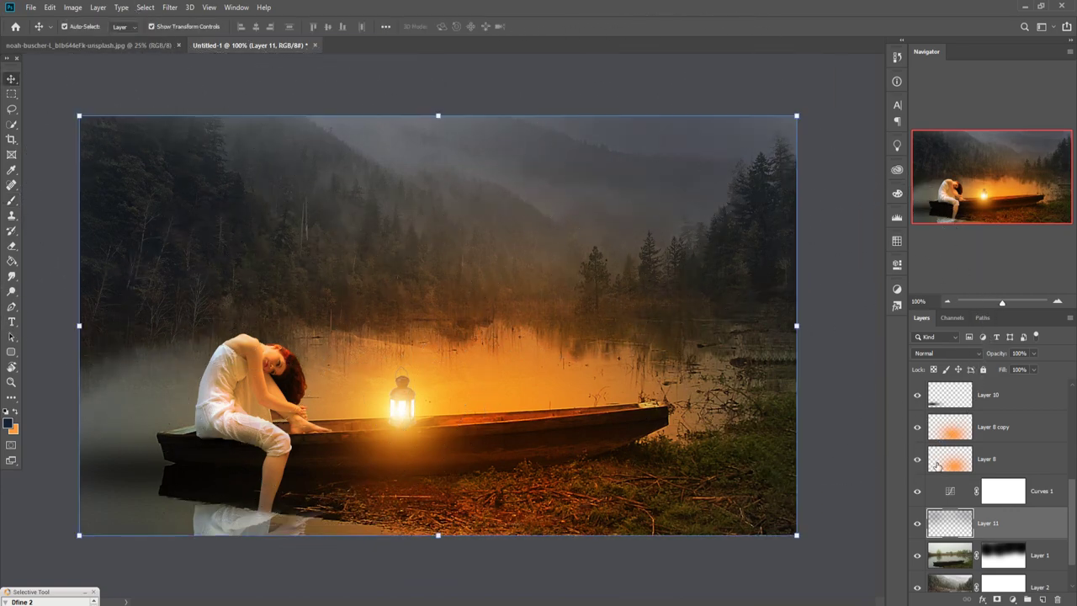
scroll(976, 481, "up", 5)
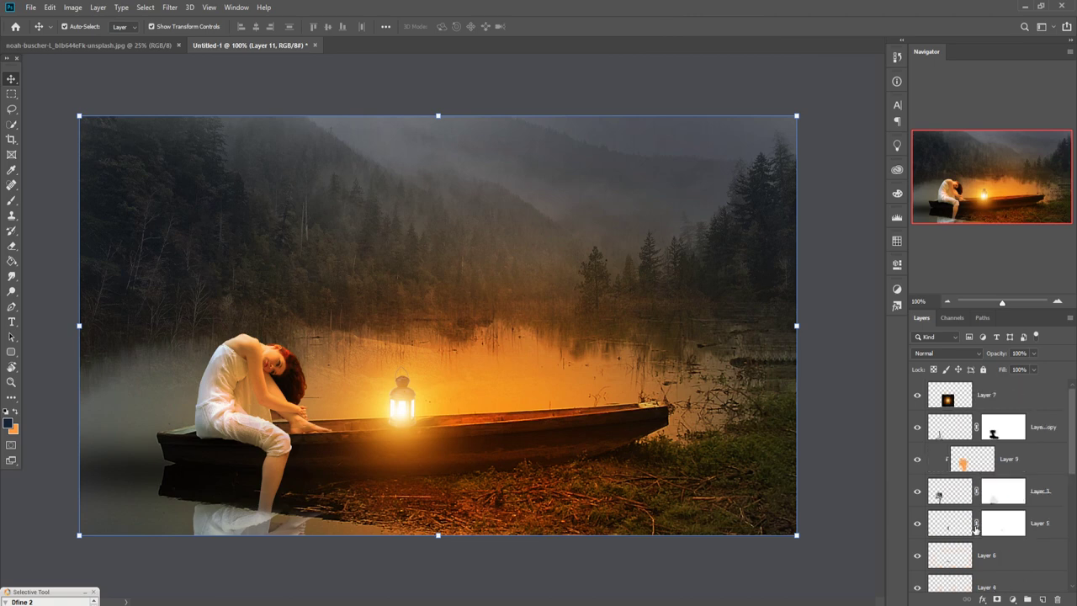
left_click(1014, 400)
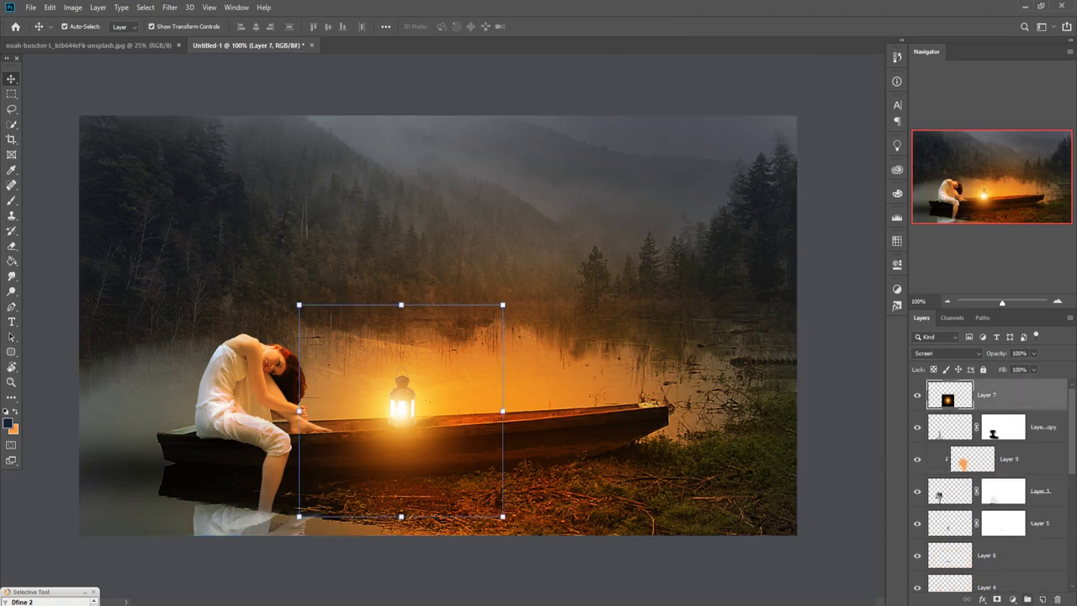
left_click(1013, 599)
left_click(1016, 499)
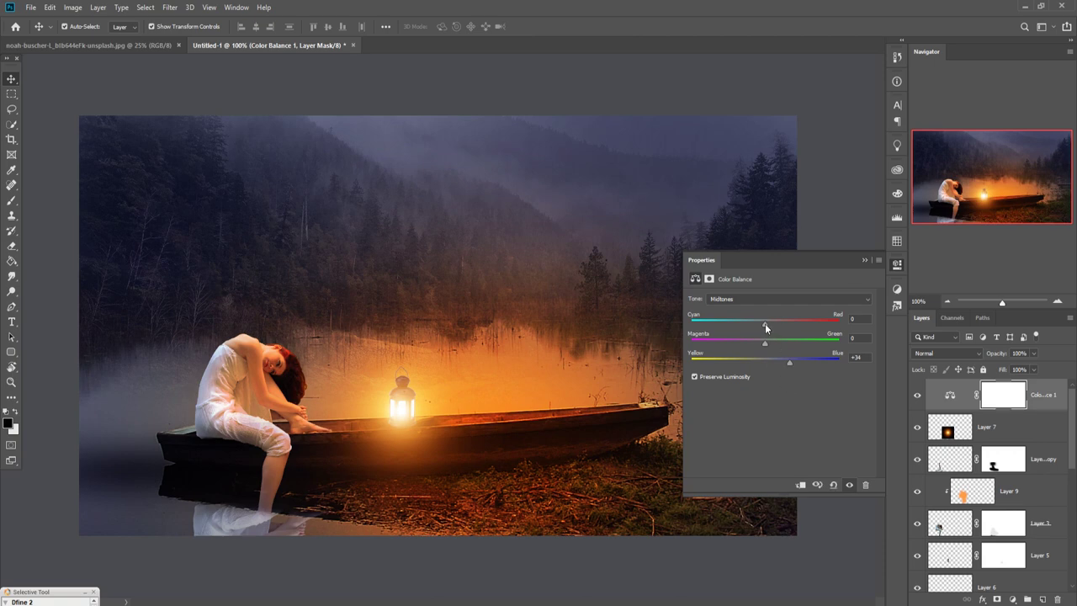
left_click_drag(765, 324, 775, 325)
left_click_drag(790, 362, 745, 367)
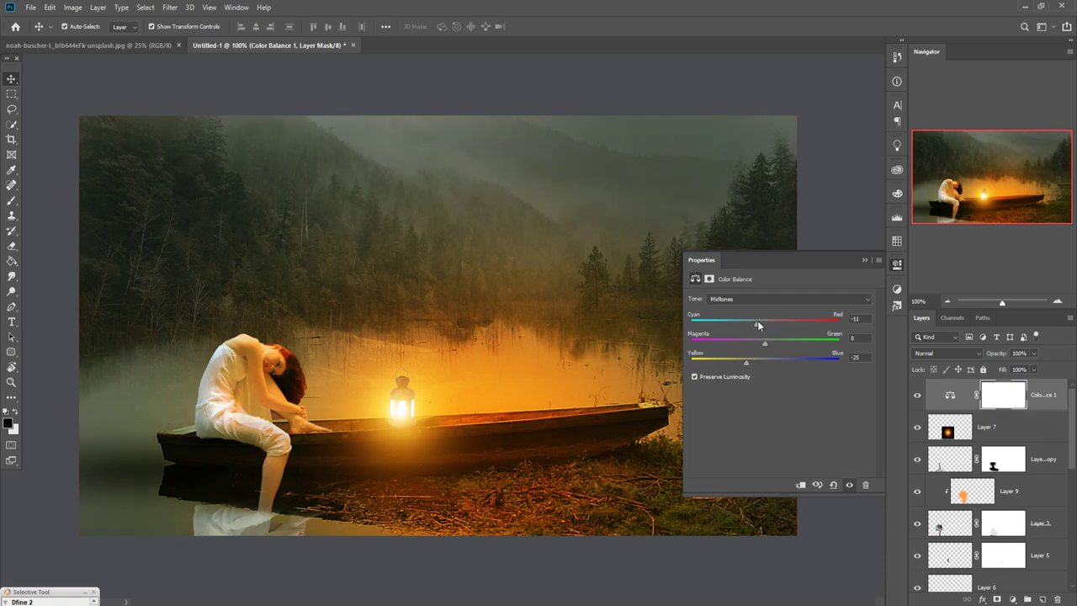
left_click_drag(756, 323, 775, 320)
Add Color Balance 2 with the midtones Yellow–Blue slider at +37
left_click(865, 262)
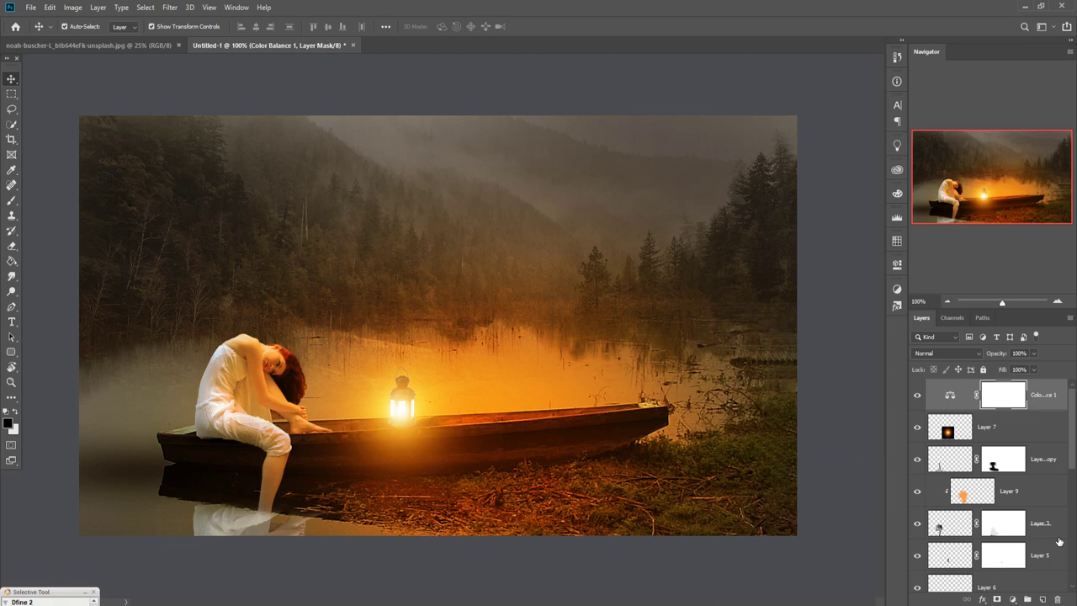
left_click(1013, 599)
left_click(1016, 498)
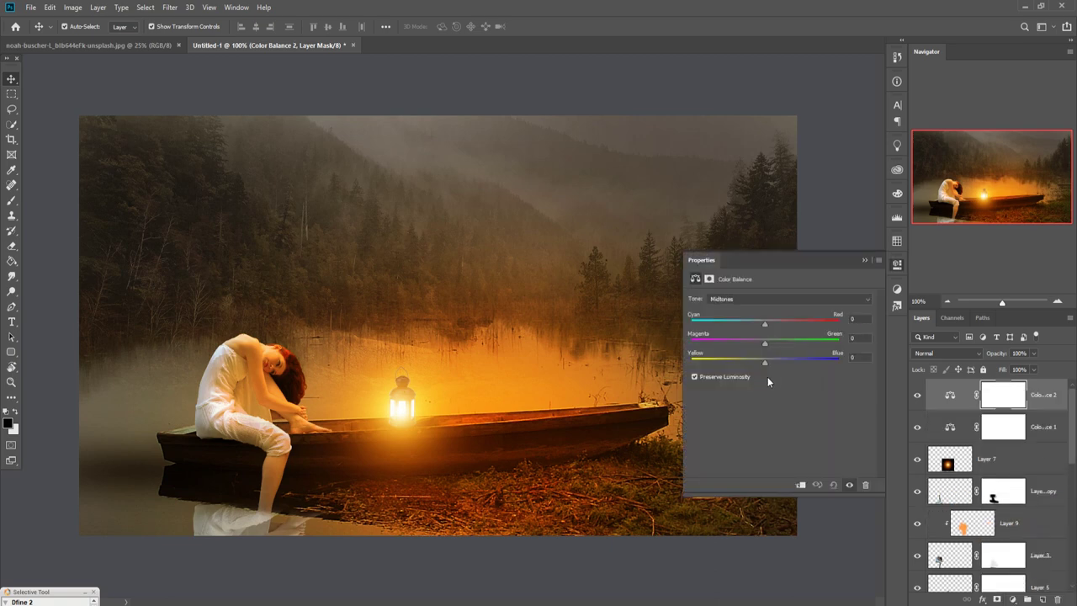
left_click_drag(764, 360, 769, 360)
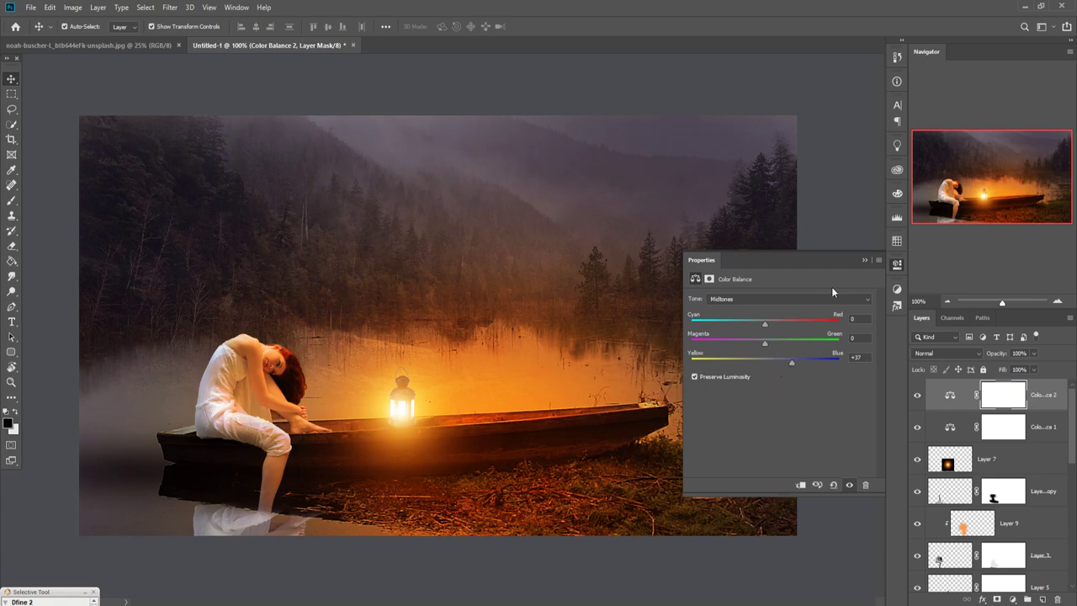
left_click(864, 261)
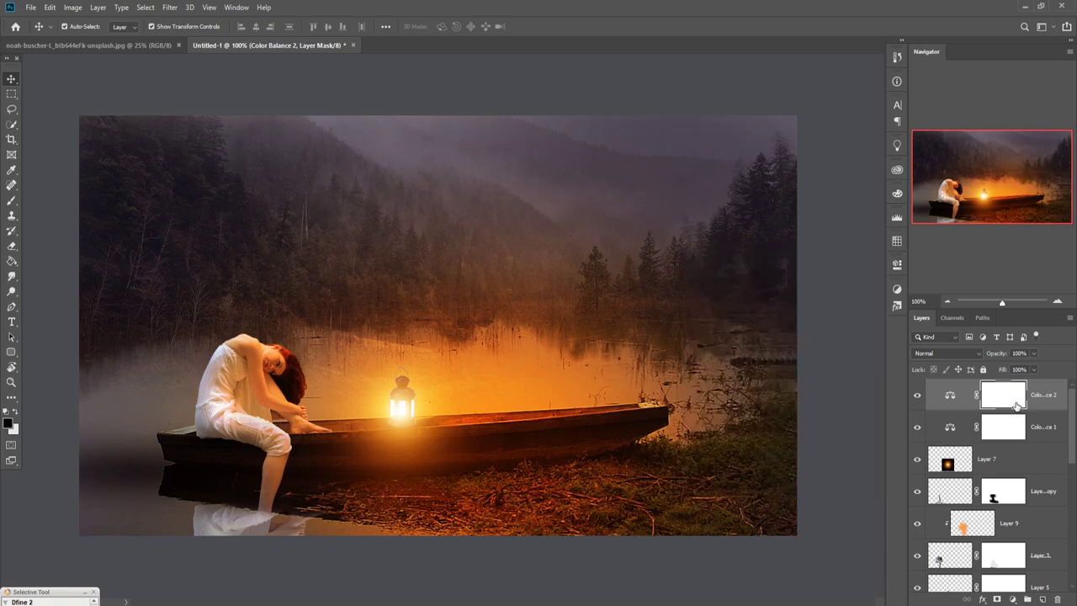
key("ctrl+2")
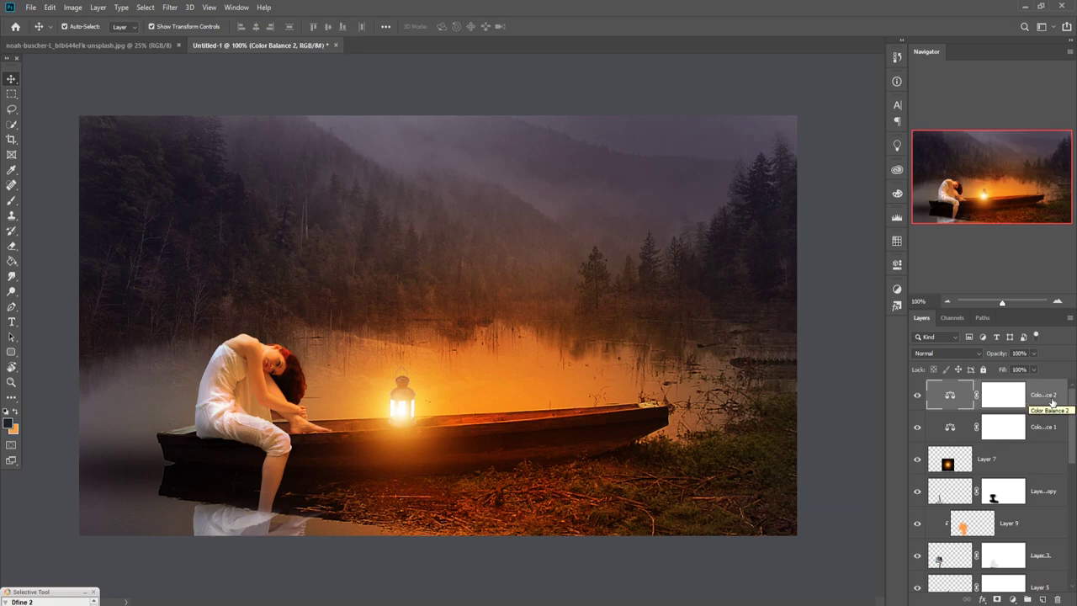
Stamp visible layers with Ctrl+Shift+Alt+E into Layer 12, then duplicate it as Layer 12 copy
key("ctrl+shift+alt+e")
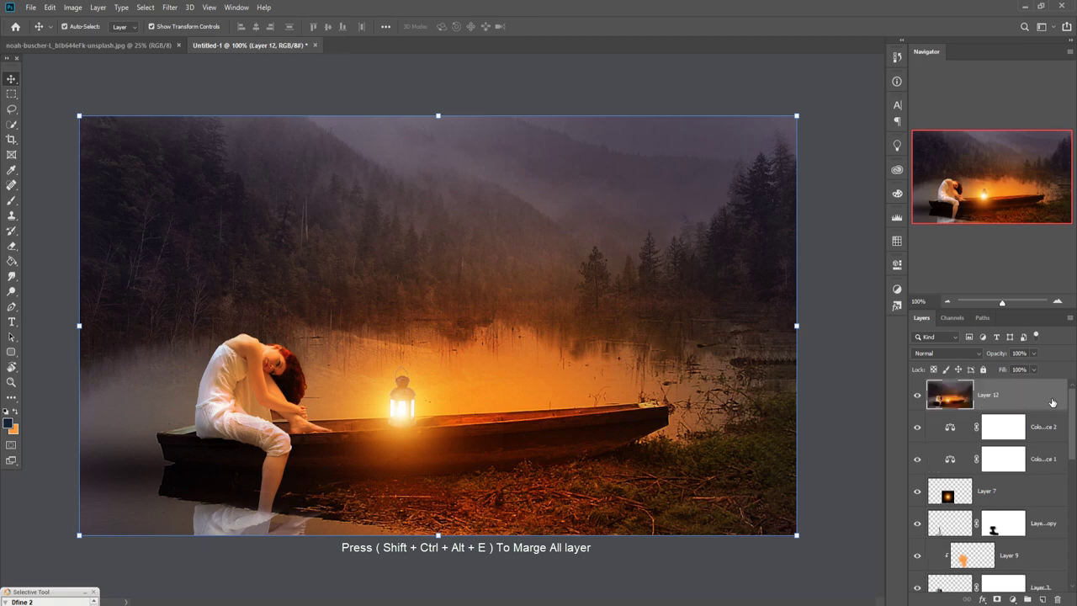
right_click(1048, 402)
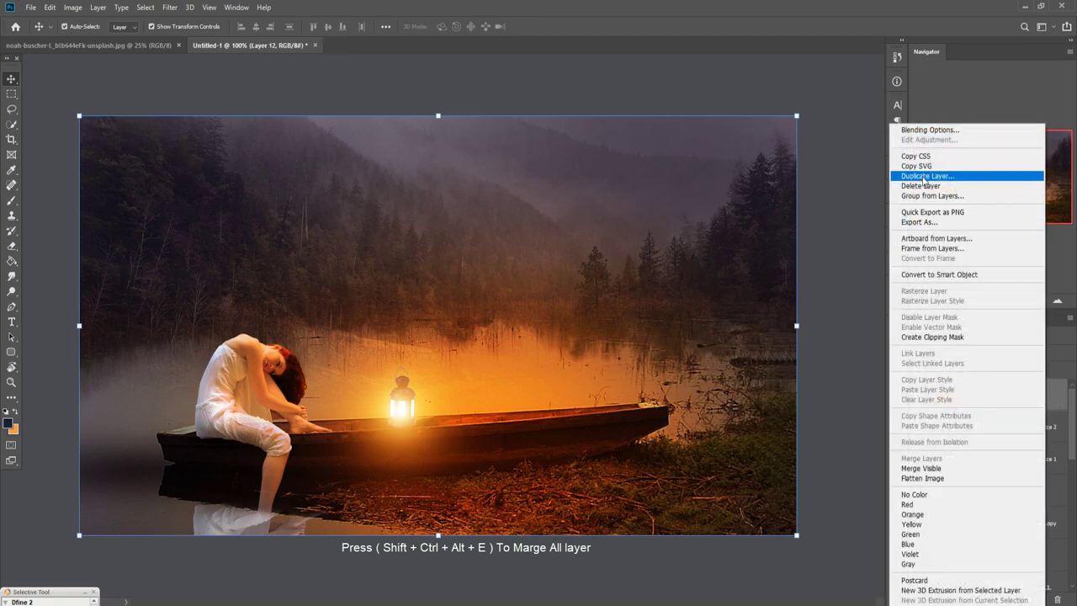
left_click(930, 177)
left_click(631, 174)
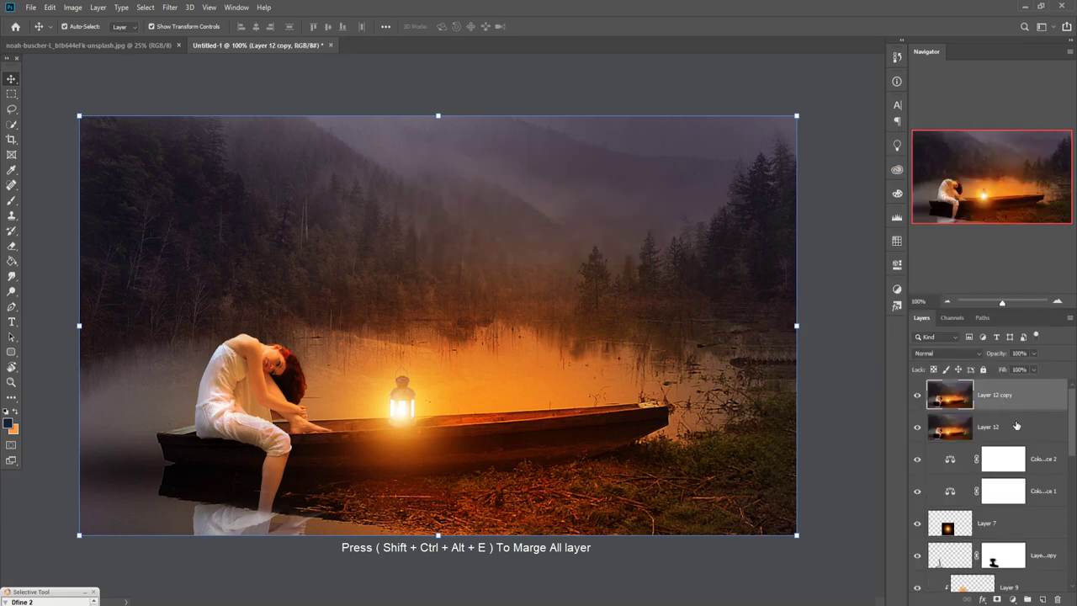
left_click(169, 7)
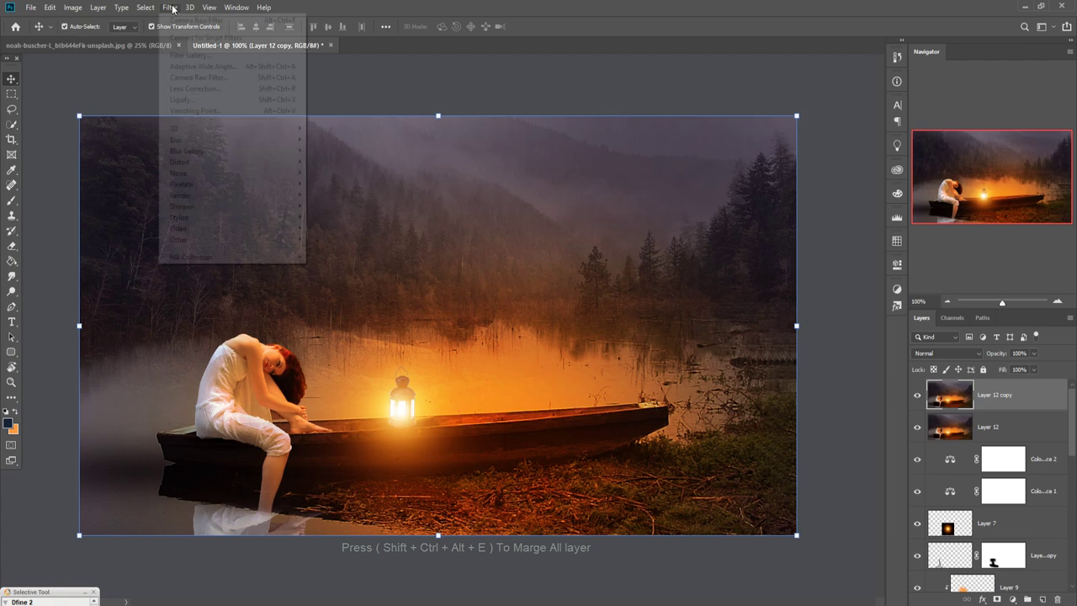
In Camera Raw, add an edge vignette and split-tone highlights hue 33, shadows hue 201
left_click(199, 76)
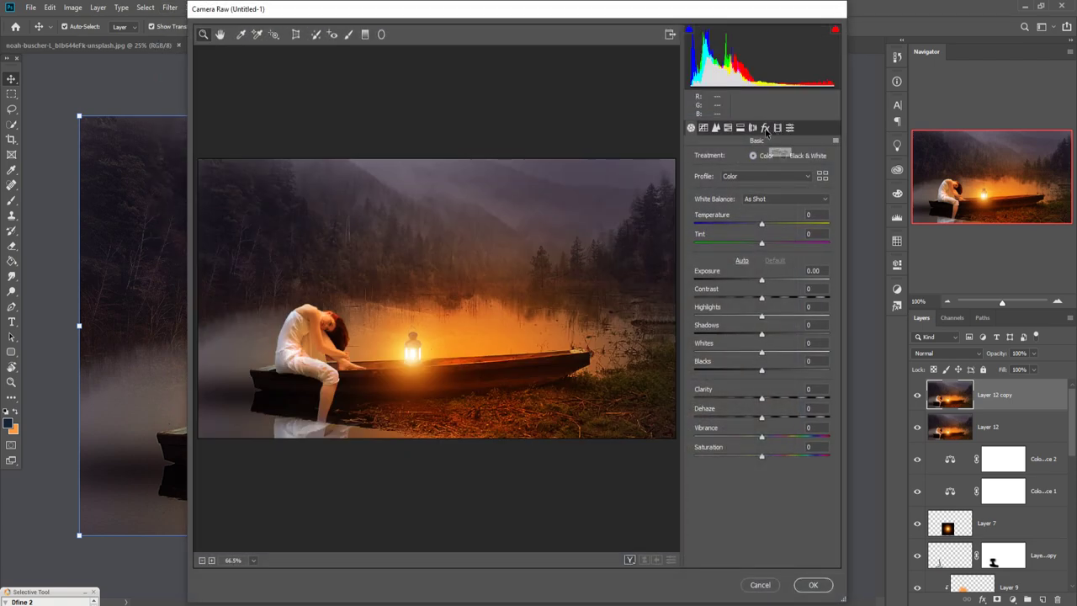
left_click(765, 128)
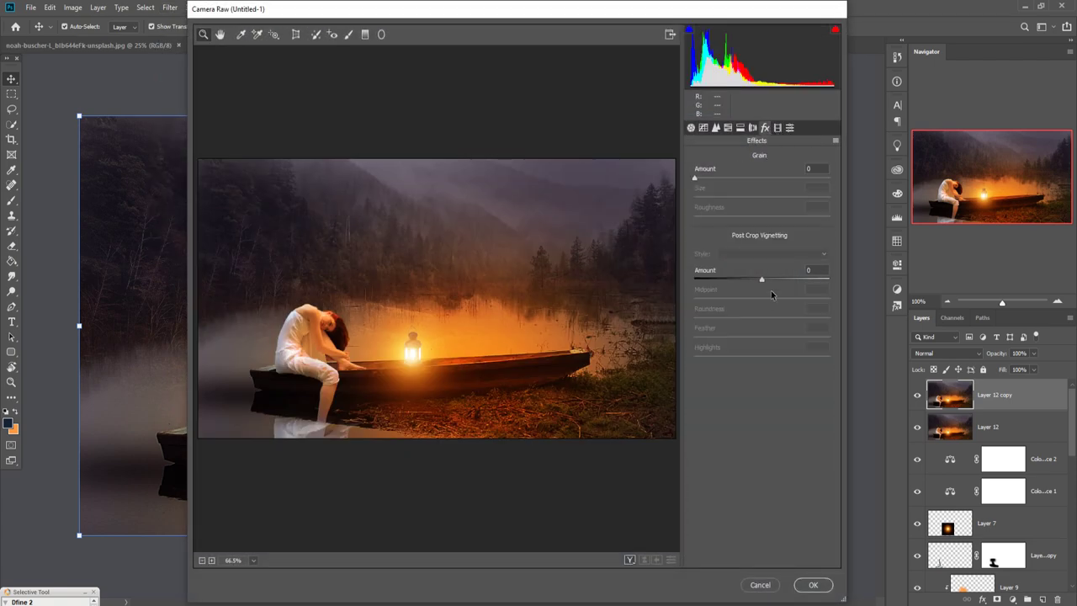
left_click_drag(764, 284, 744, 286)
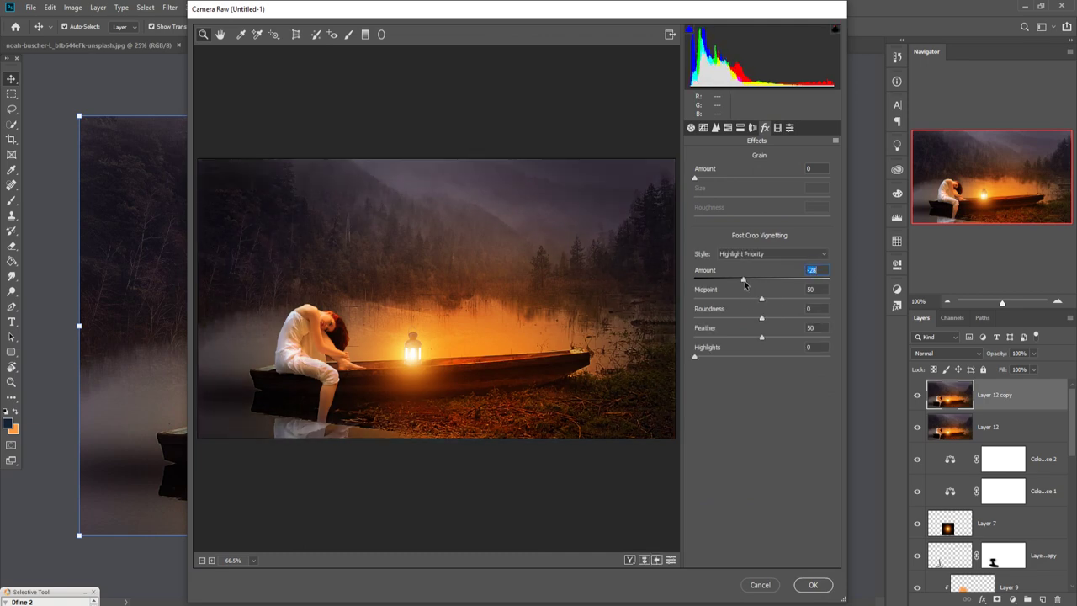
left_click(741, 127)
mouse_move(696, 175)
left_mouse_down()
mouse_move(716, 179)
mouse_move(714, 197)
left_mouse_up()
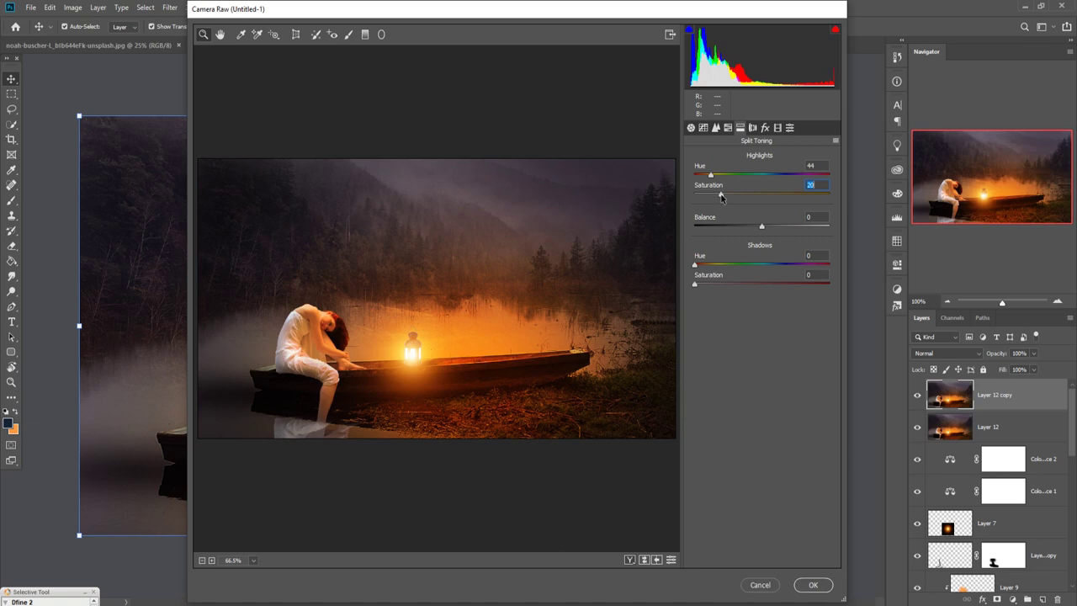
left_click_drag(711, 175, 708, 178)
left_click_drag(695, 266, 769, 267)
left_click_drag(695, 284, 708, 286)
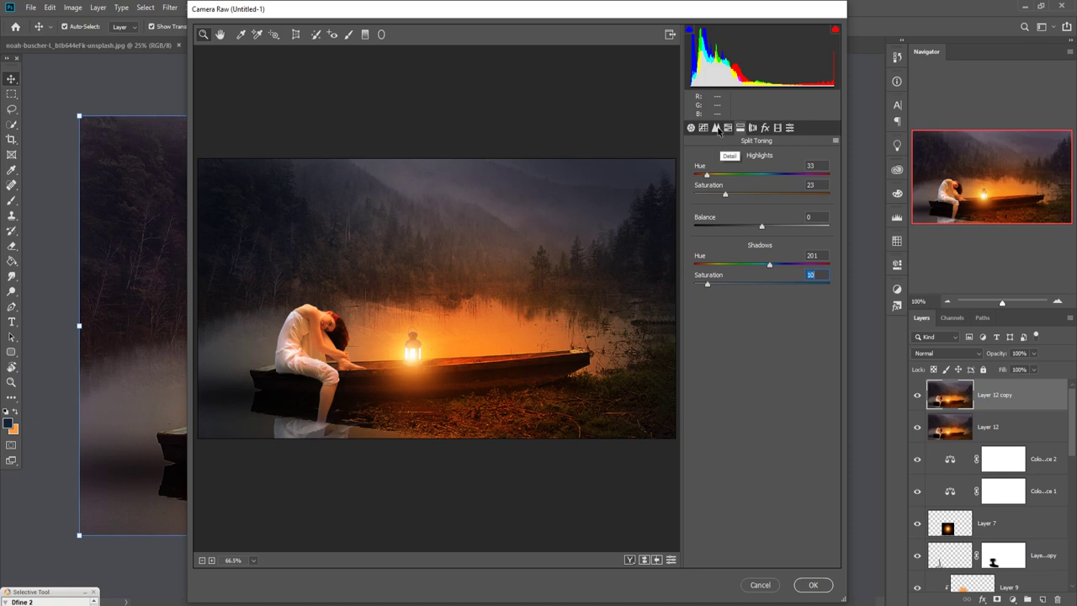
Set HSL Oranges hue -10, Yellows -12 and sharpening Amount 64, then apply the filter
left_click(727, 128)
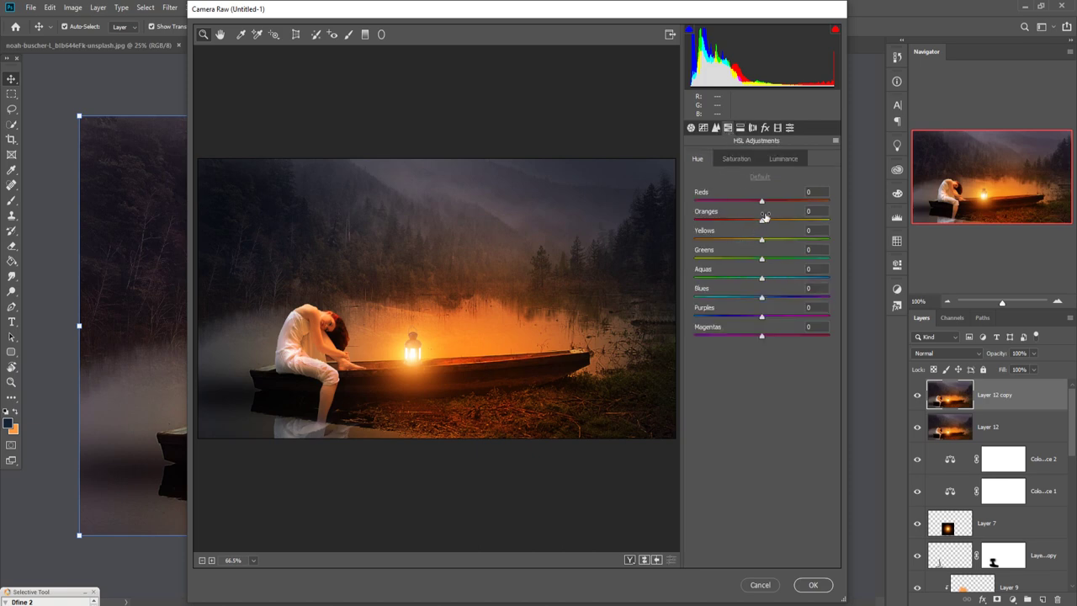
left_click_drag(763, 224, 752, 243)
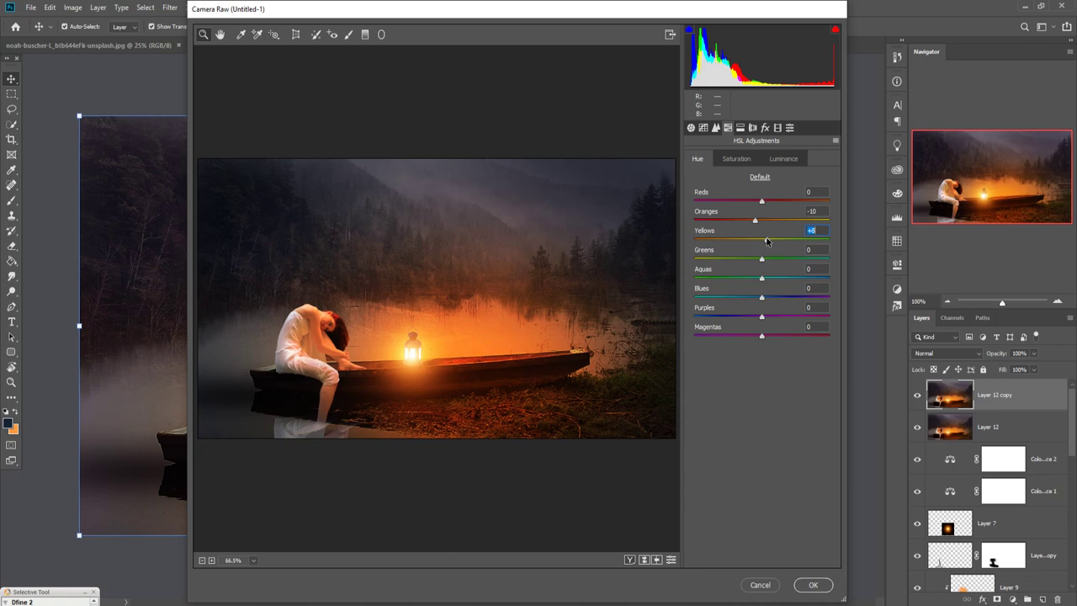
left_click_drag(767, 240, 753, 242)
left_click(704, 127)
left_click(715, 127)
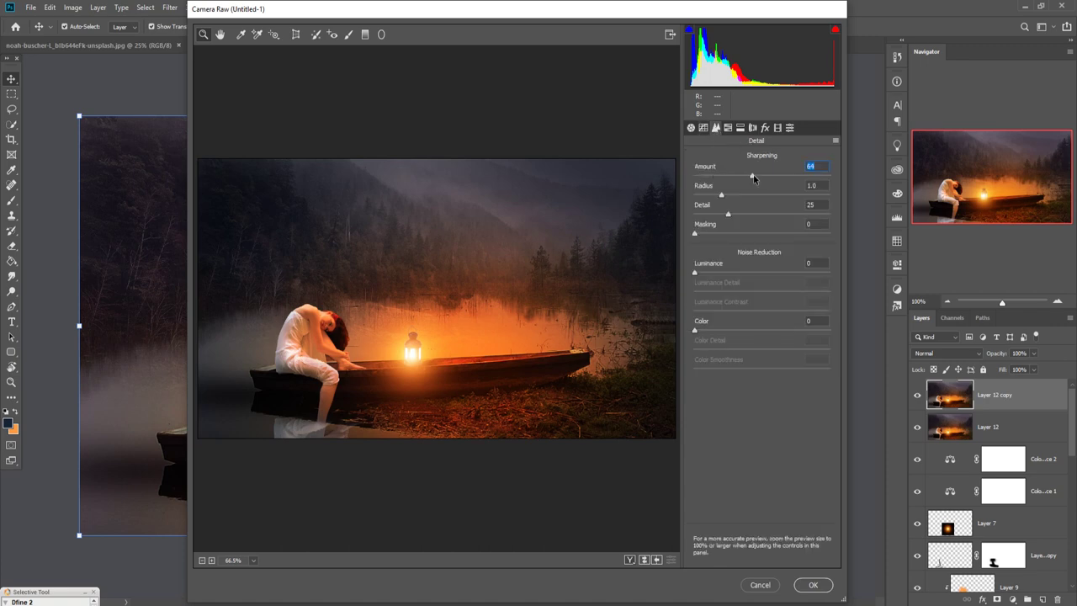
left_click(813, 584)
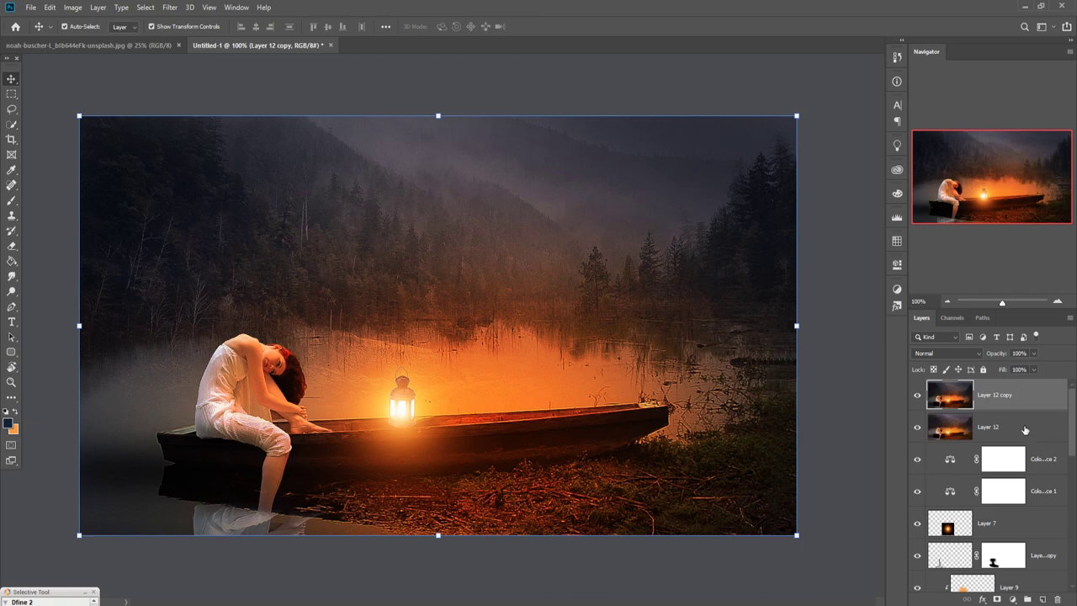
Add a Photo Filter layer with the default Warming Filter (85) at 25% density
left_click(1012, 599)
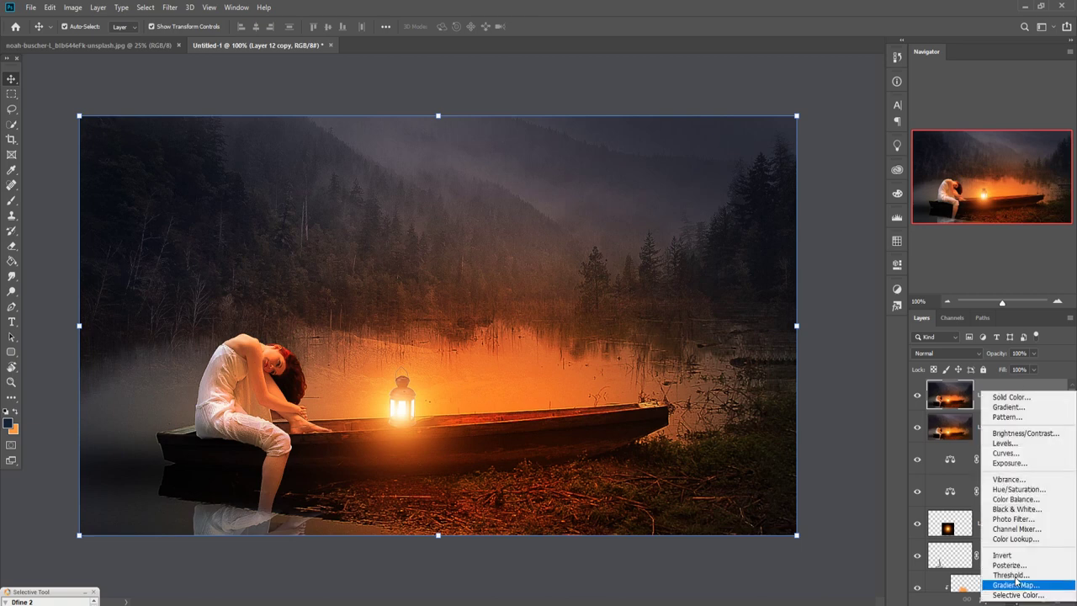
left_click(1018, 523)
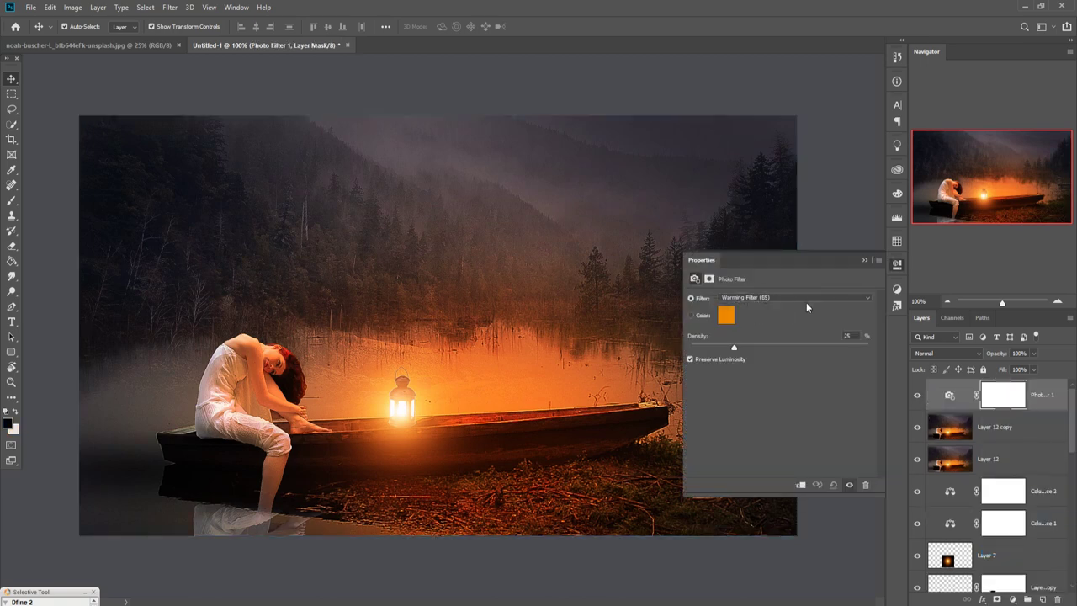
left_click(865, 263)
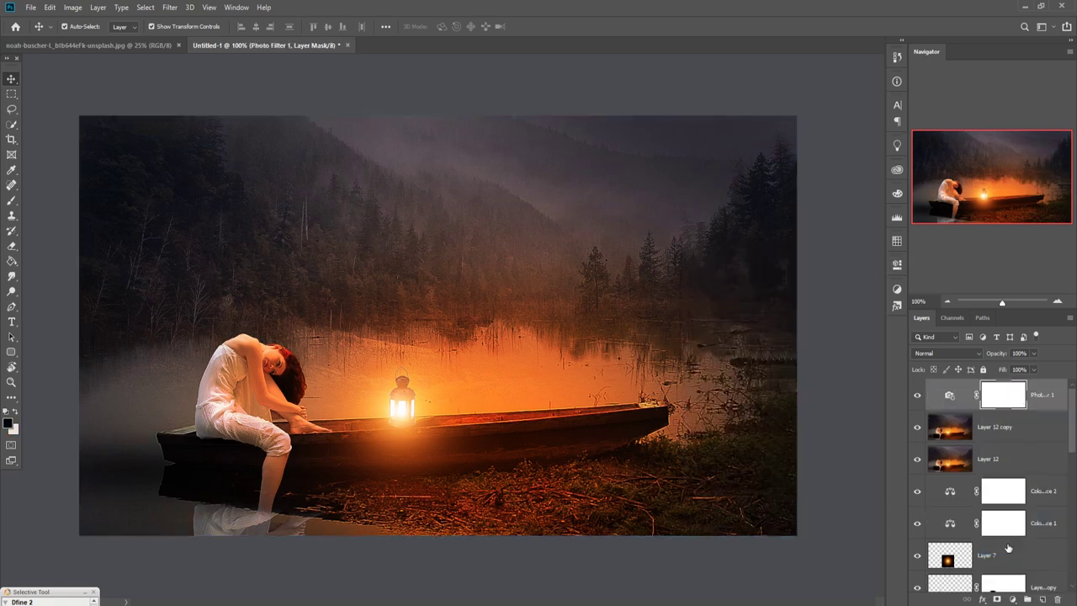
left_click(1013, 600)
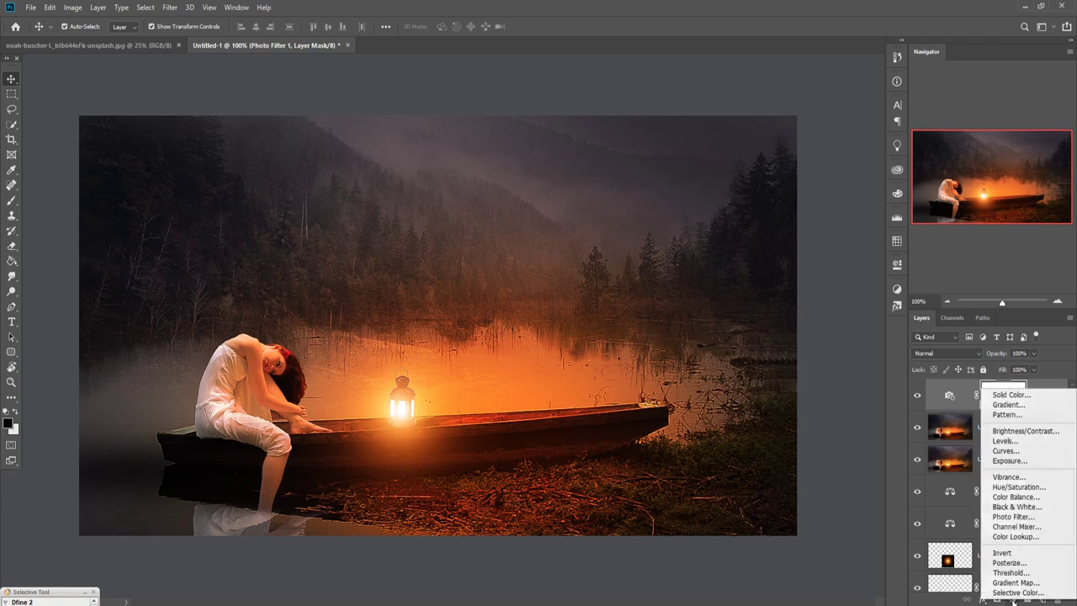
Add Photo Filter 2 with its filter colour set to cyan #00ecde at 25% density
left_click(1013, 516)
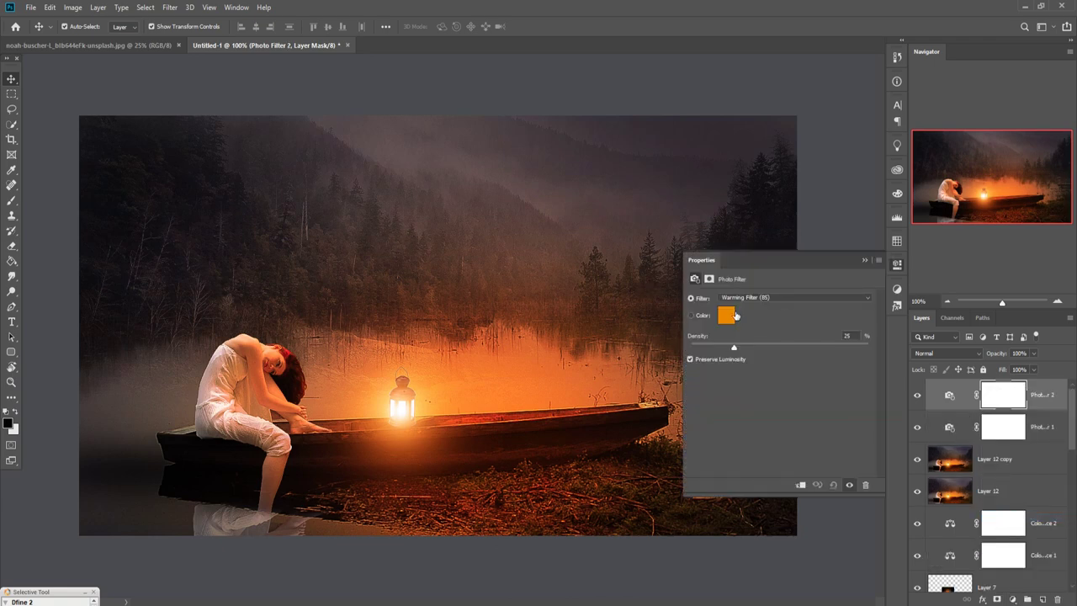
left_click(729, 316)
left_click(922, 376)
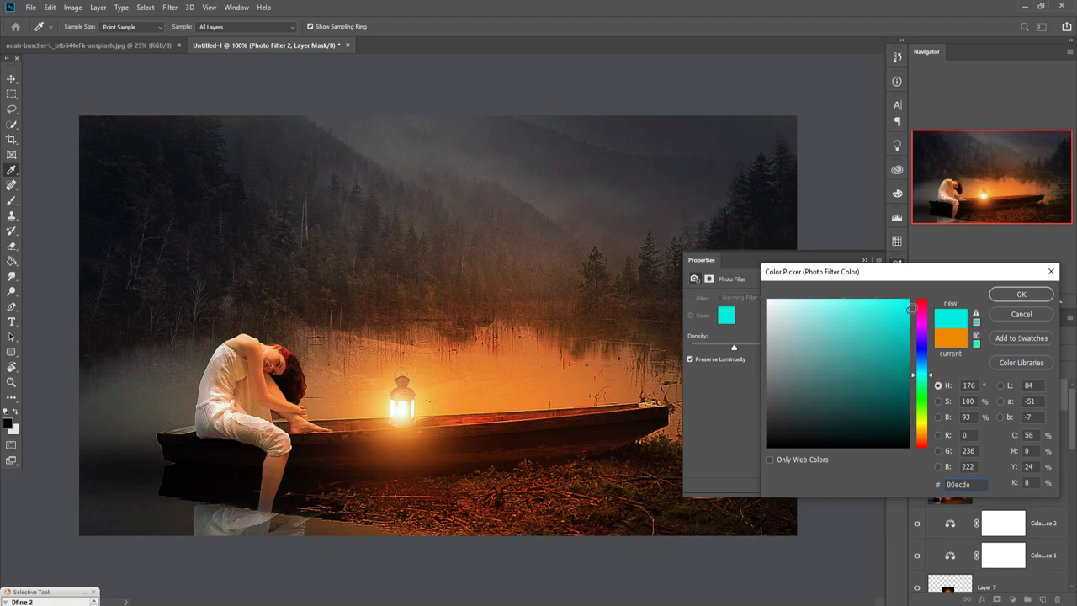
left_click(1006, 294)
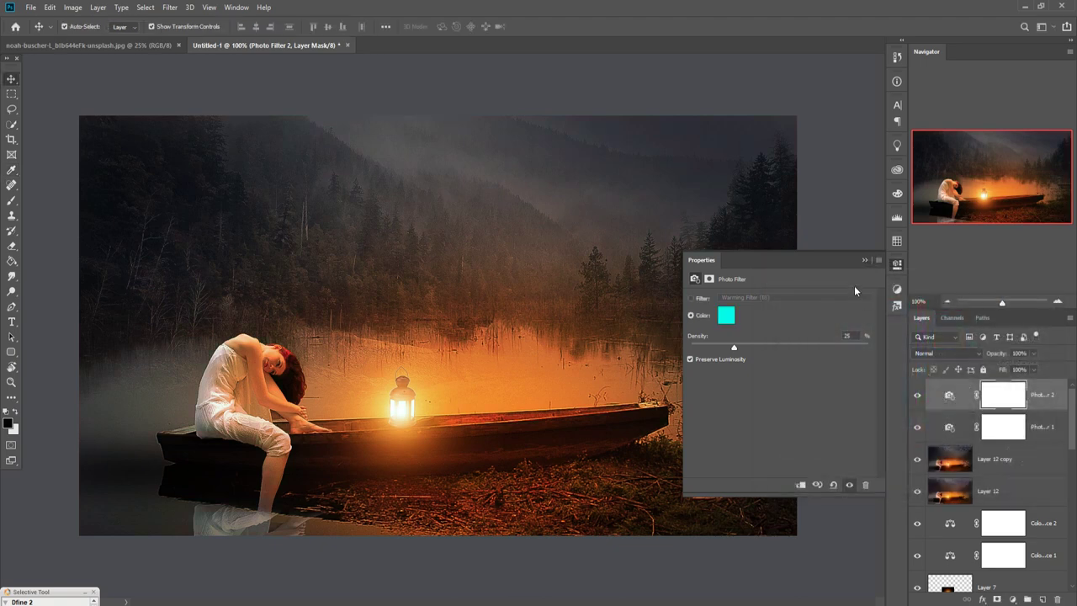
left_click(864, 261)
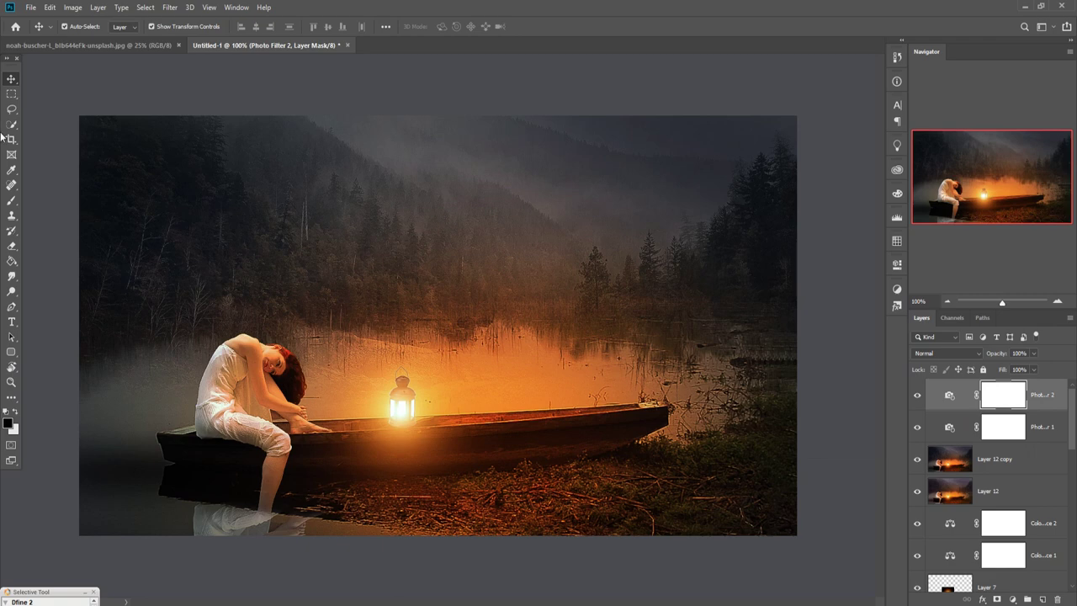
Set up the Brush tool at 100% opacity and size 400
left_click(11, 215)
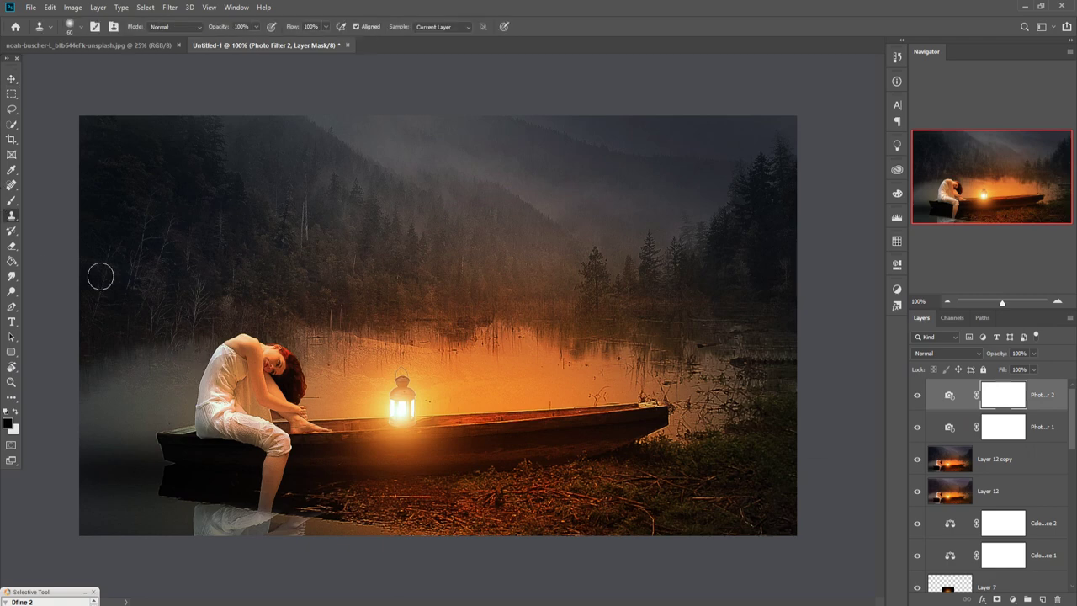
left_click(11, 201)
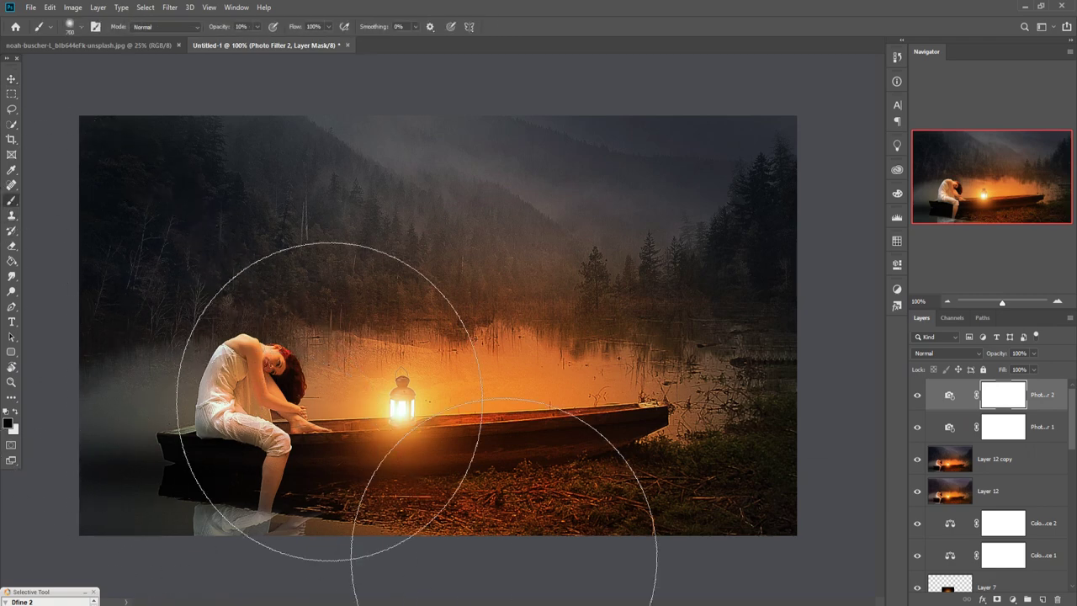
left_click(259, 26)
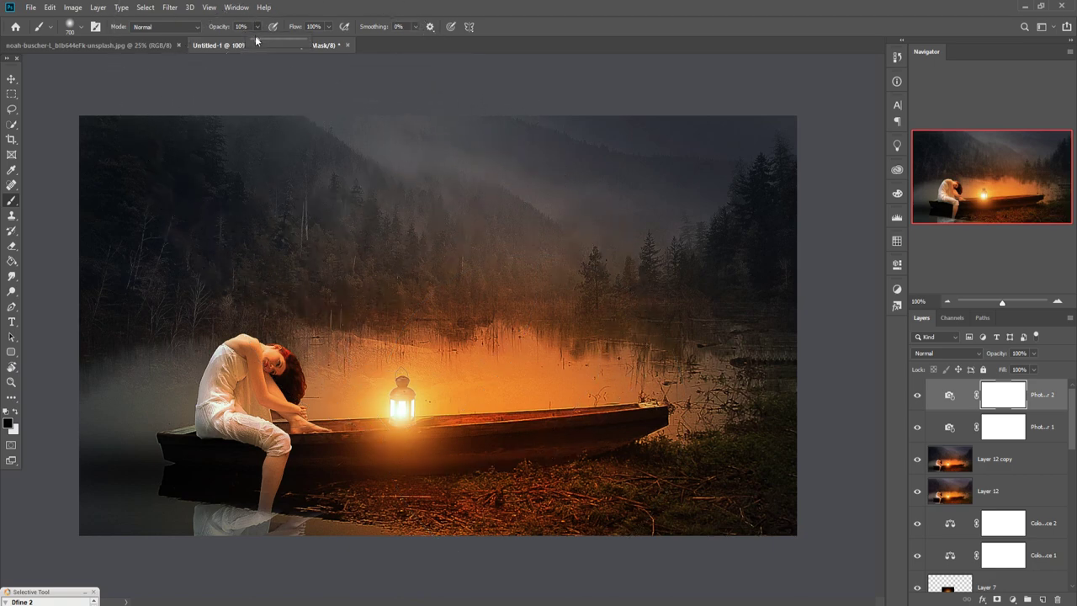
left_click_drag(258, 40, 304, 40)
key("bracketleft")
key("bracketleft")
key("bracketleft")
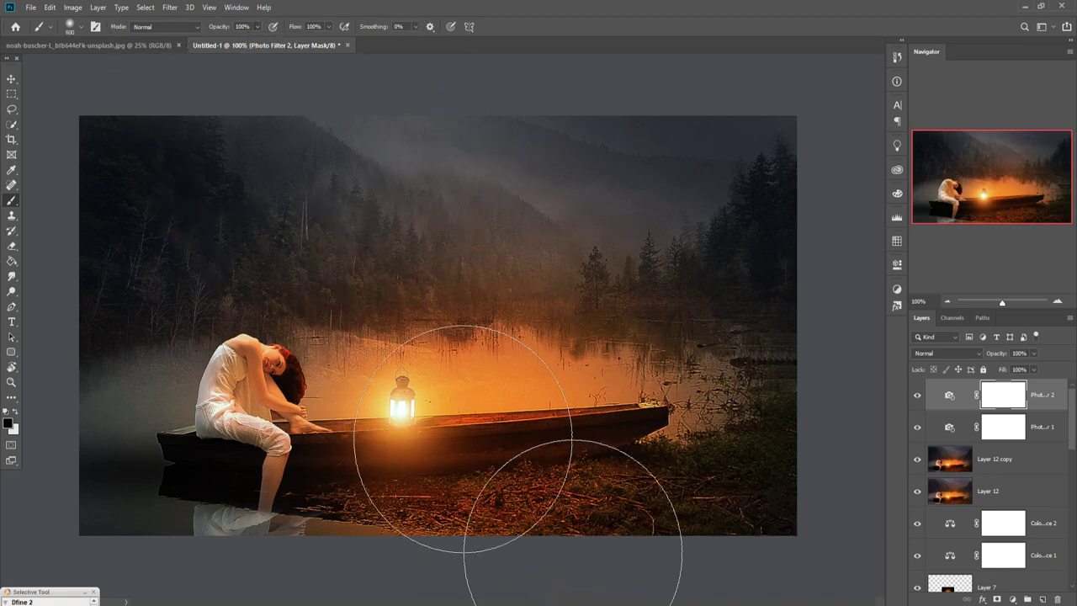
Paint black on the Photo Filter 2 mask over the lantern, boat, lower water and right shore
left_click_drag(403, 434, 337, 421)
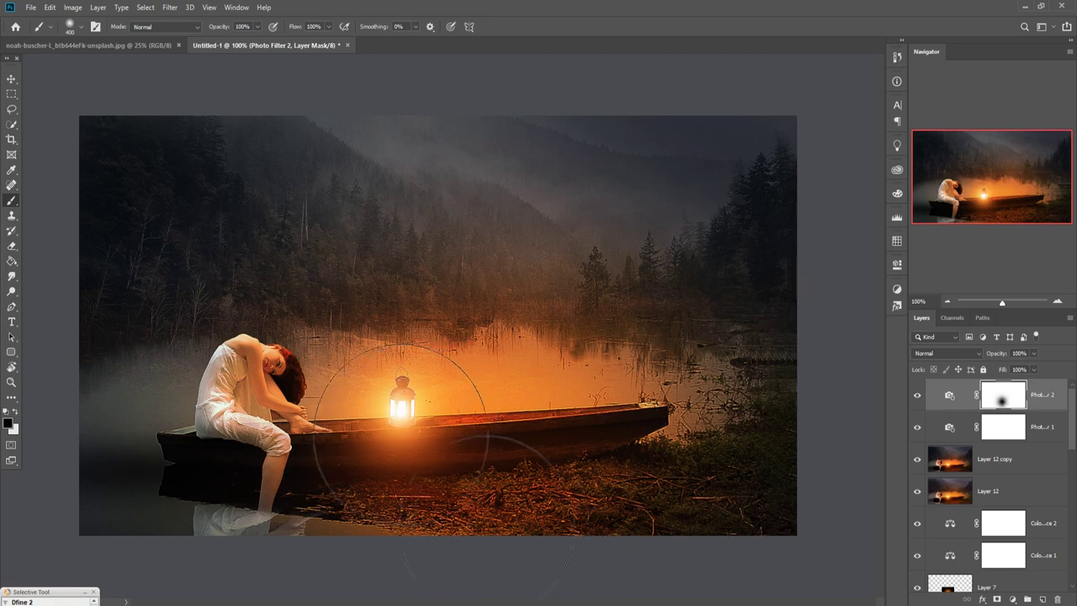
left_click_drag(446, 410, 239, 438)
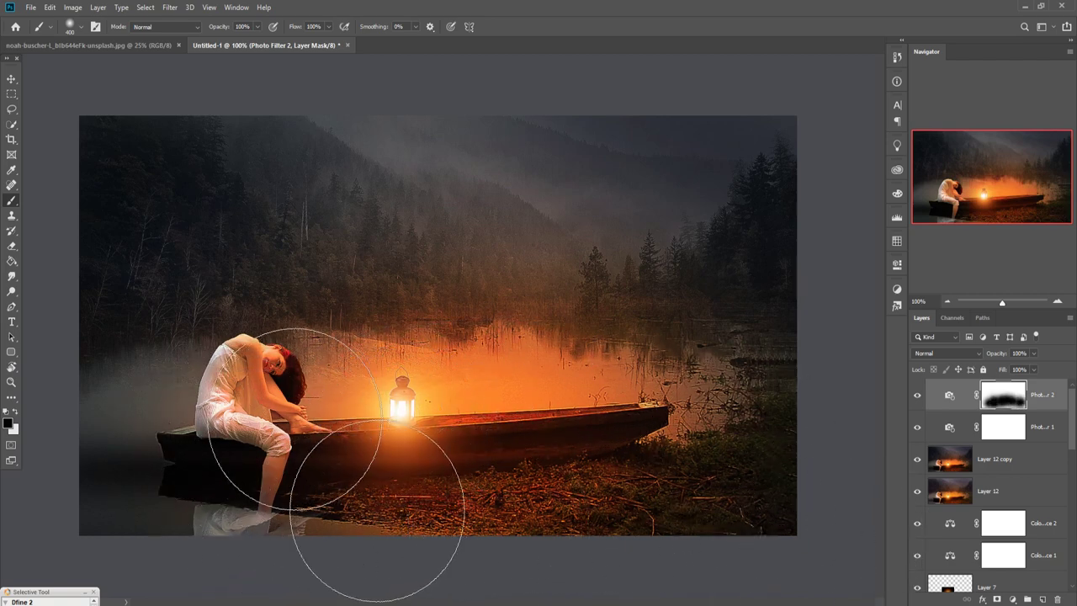
left_click_drag(739, 444, 332, 419)
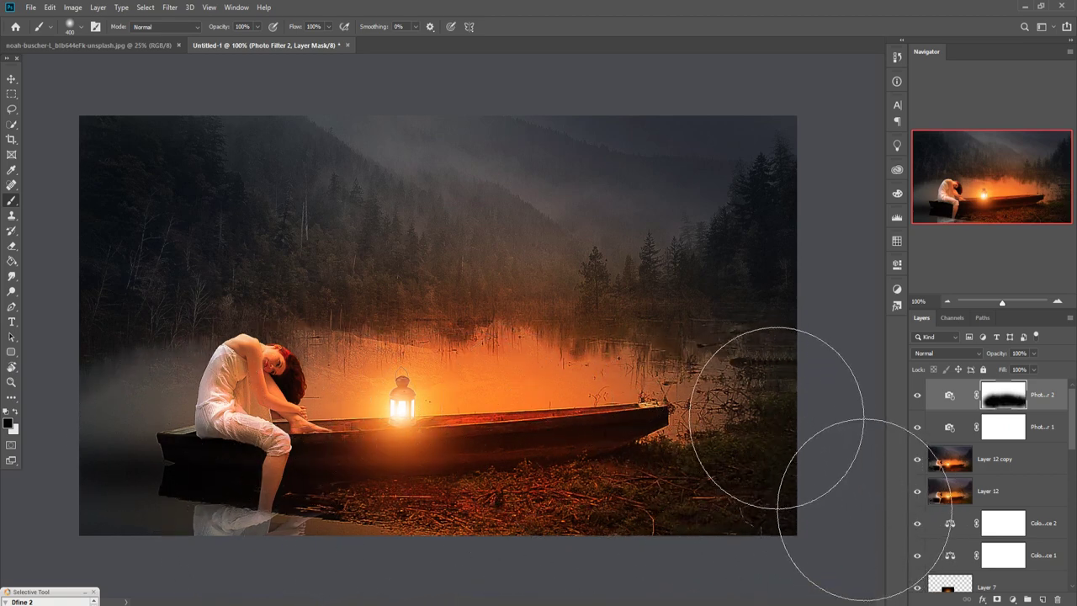
Target the Photo Filter 2 layer and stamp all visible layers into new Layer 13 with Ctrl+Shift+Alt+E
left_click(12, 81)
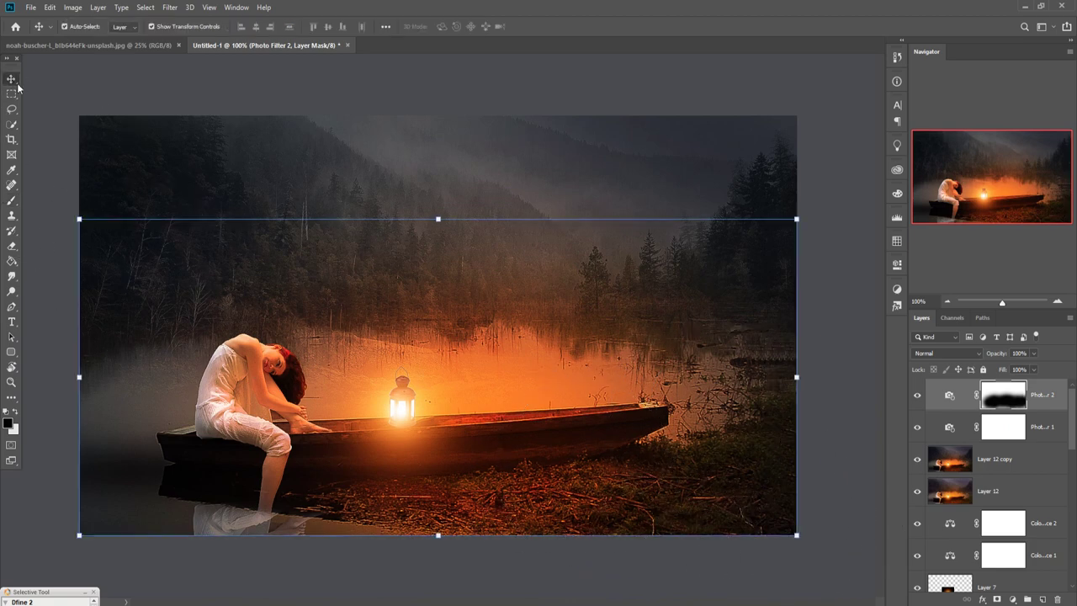
key("ctrl+2")
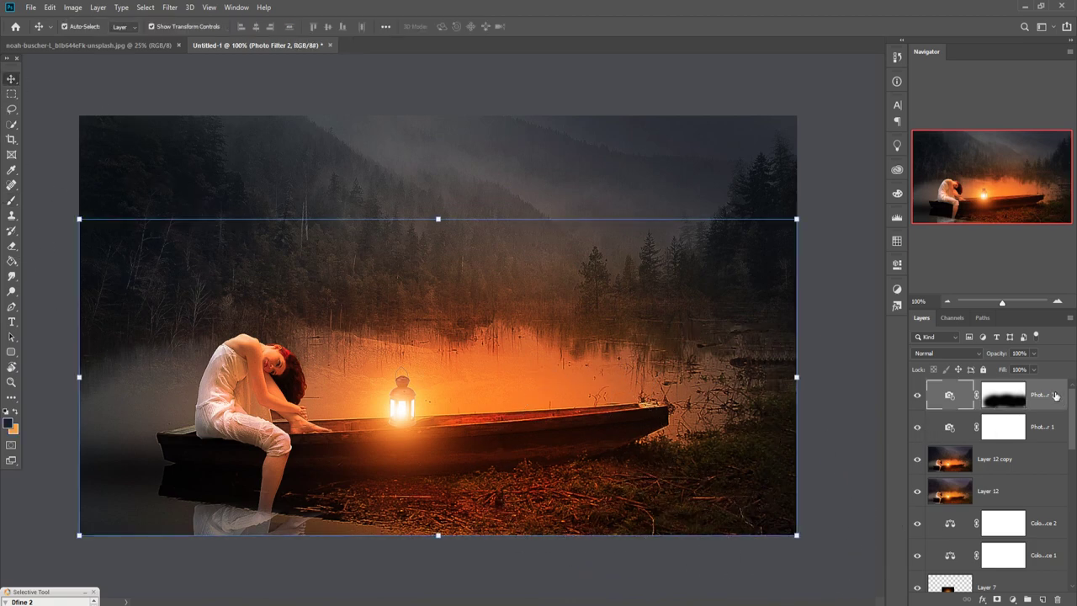
key("ctrl+shift+alt+e")
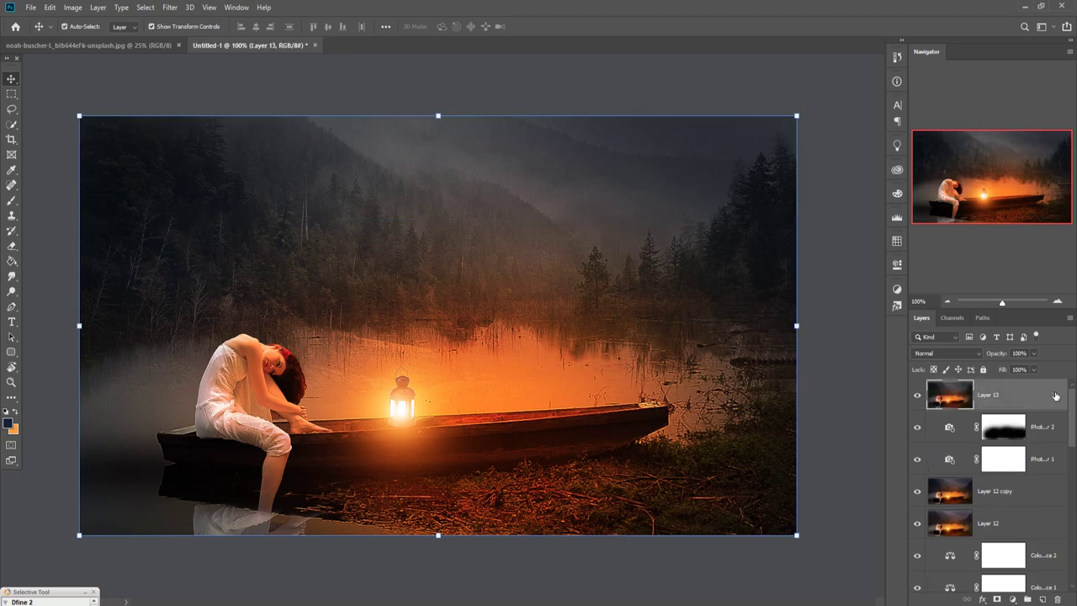